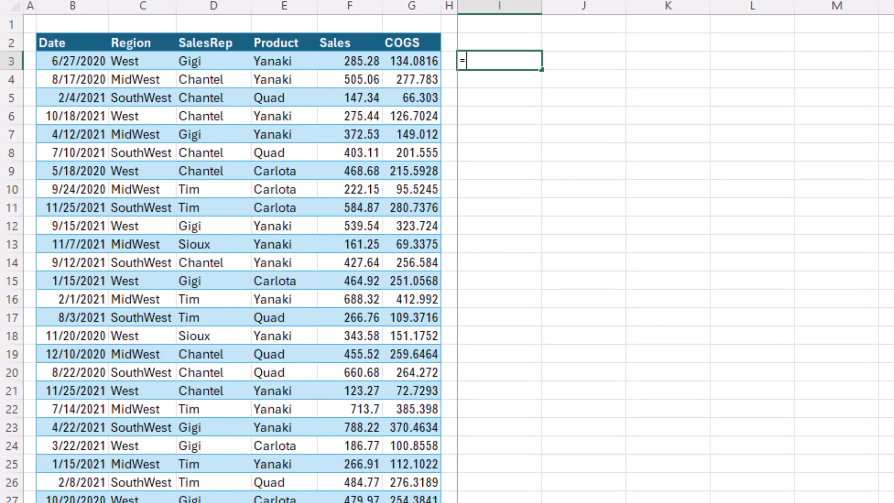
type("piv")
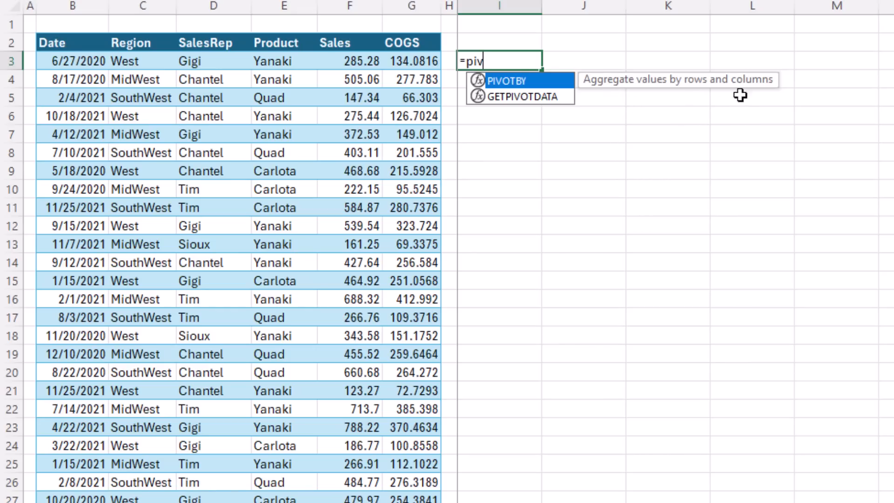
- Start =PIVOTBY( in I3 with the full Region column as the row field
key("Tab")
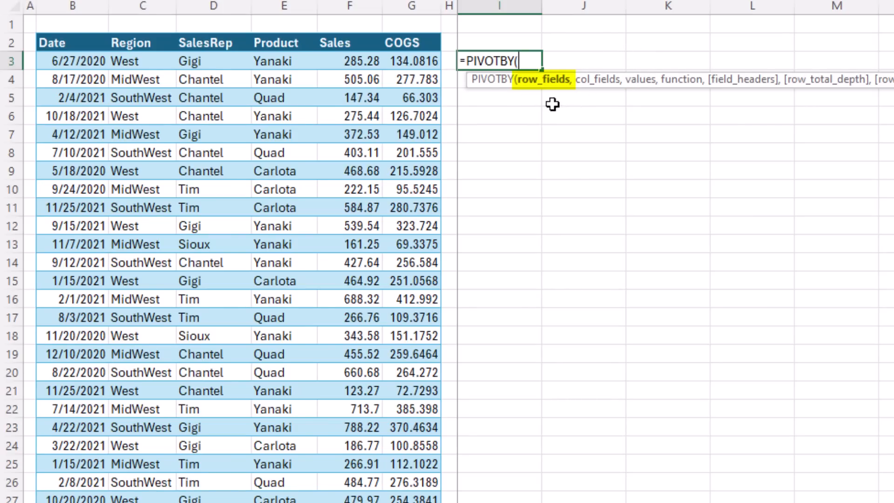
left_click(133, 45)
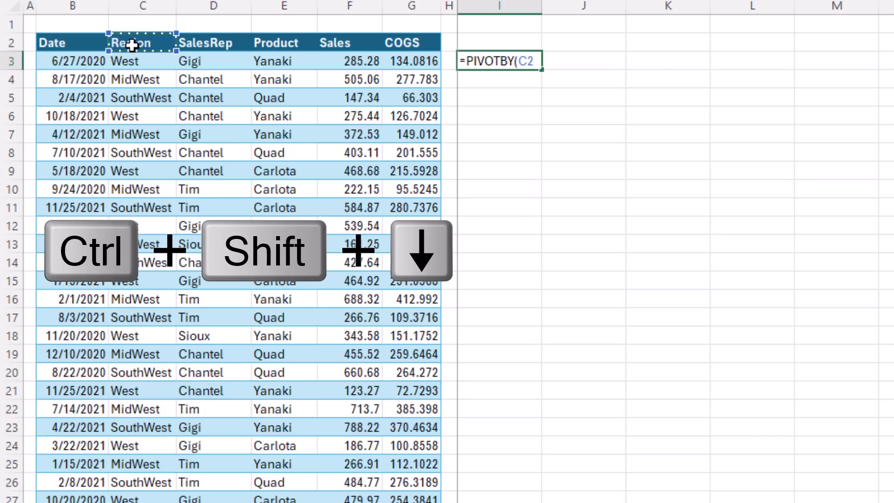
key("ctrl+shift+Down")
key("ctrl+BackSpace")
type(",")
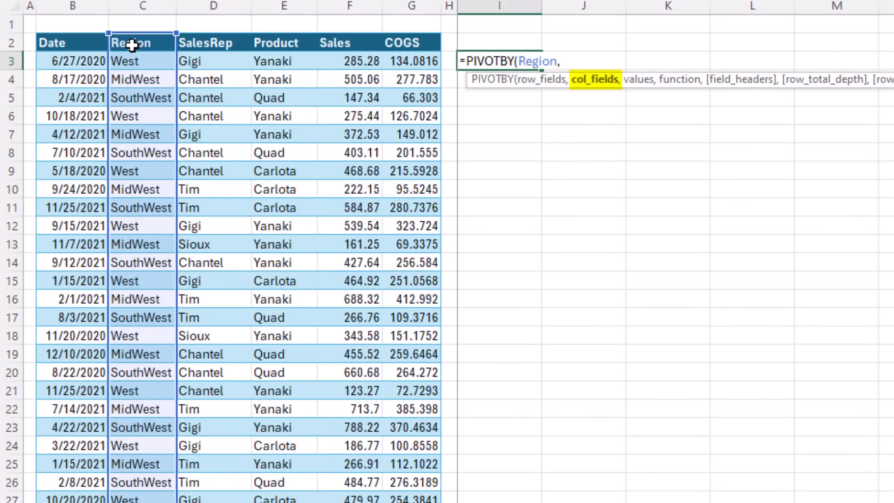
- Add the full Product column as columns and the Sales column as values
left_click(284, 45)
key("ctrl+shift+Down")
key("ctrl+BackSpace")
type(",")
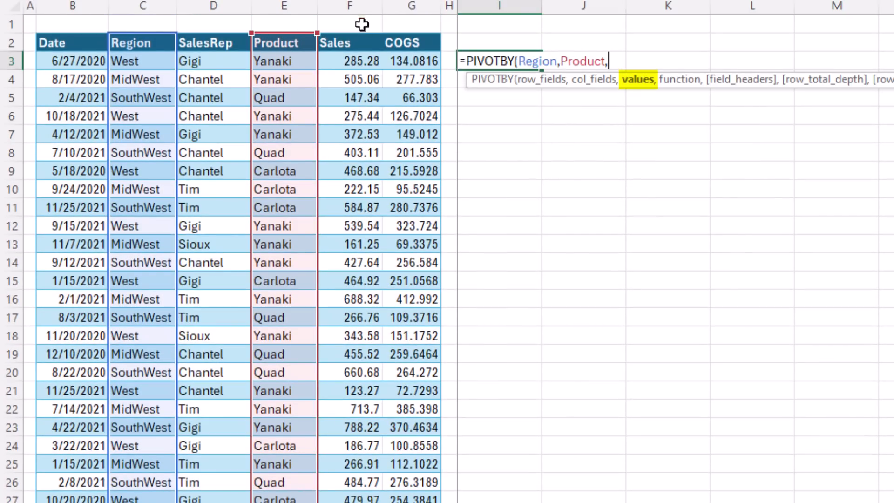
left_click(361, 45)
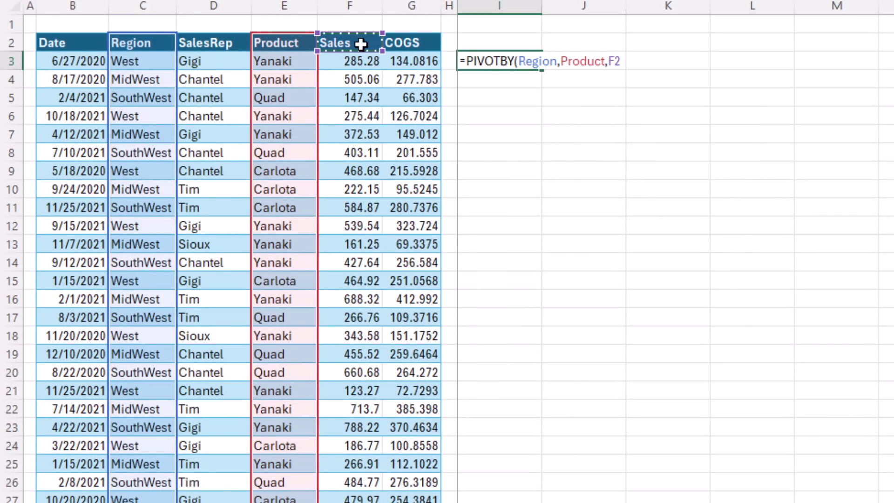
key("ctrl+shift+Down")
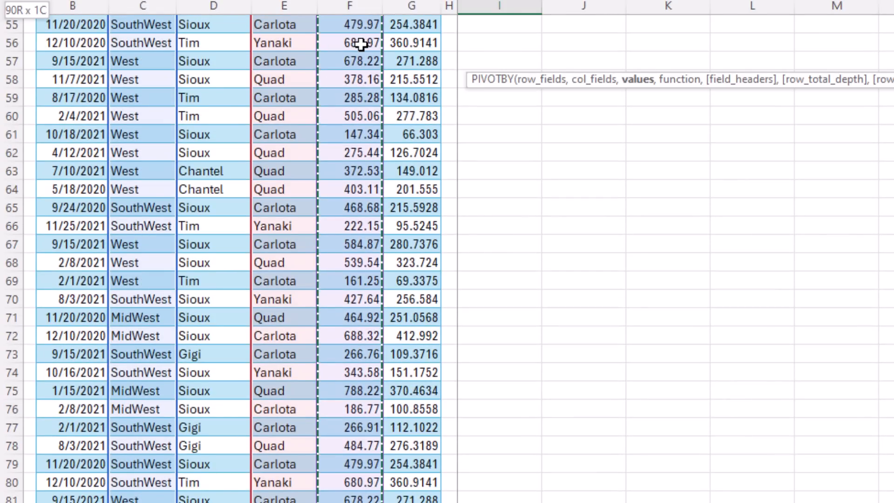
key("ctrl+BackSpace")
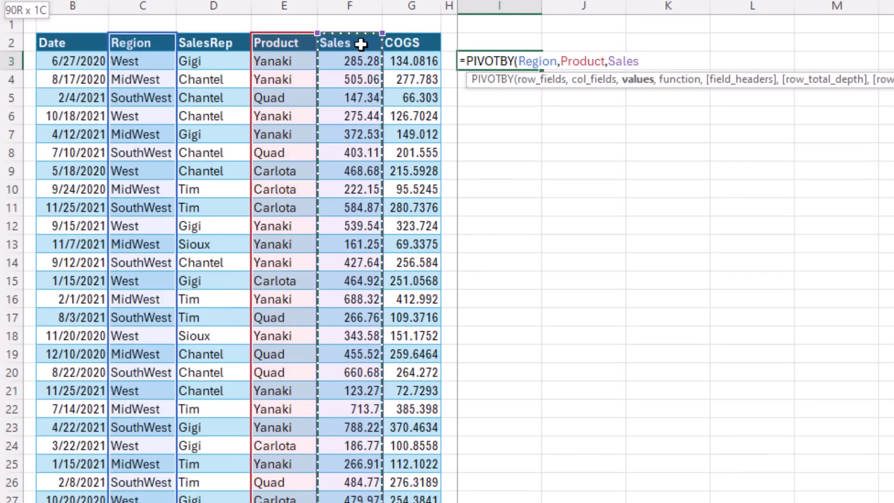
type(",")
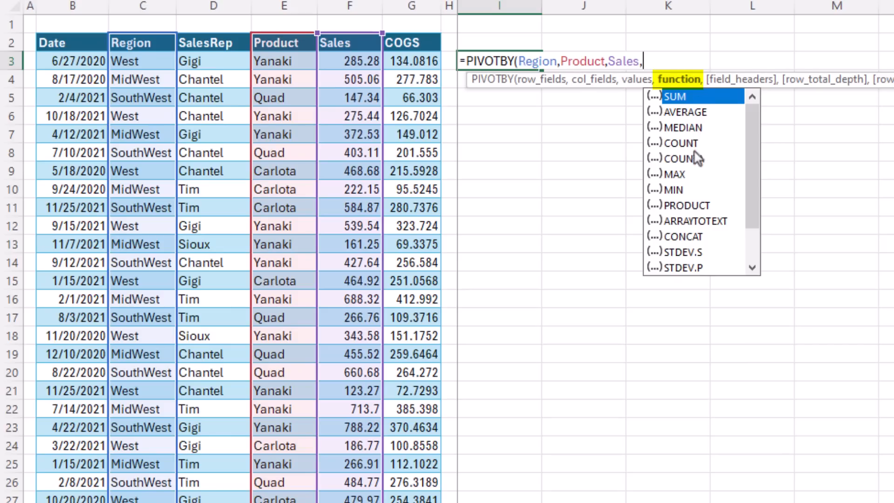
- Set SUM aggregation and '3 - Yes and show' headers, committing the Region-by-Product summary
double_click(684, 97)
type(",")
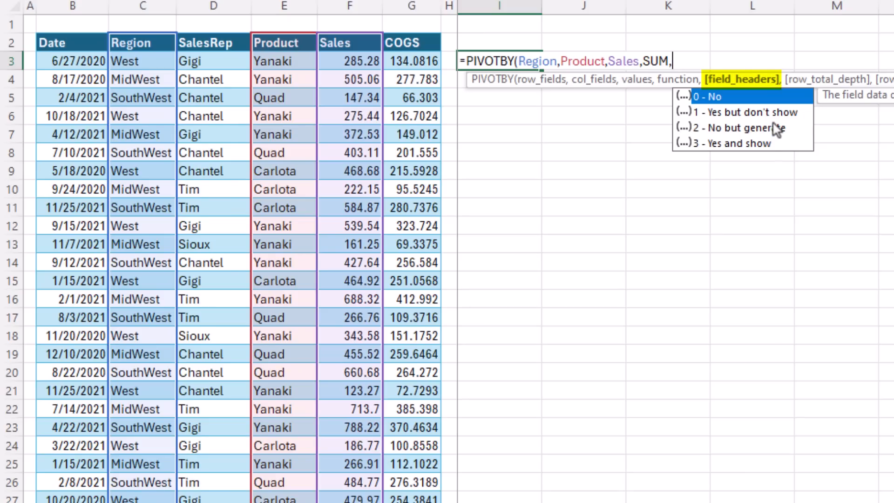
double_click(731, 143)
type(")")
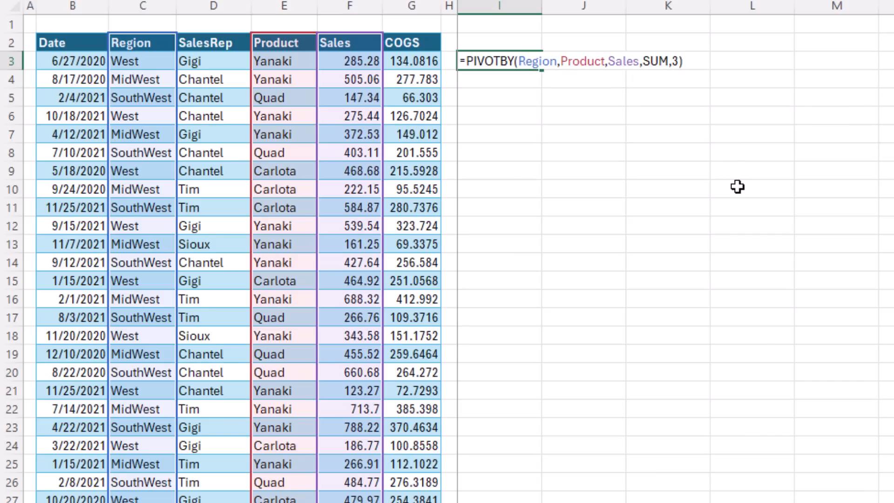
key("Return")
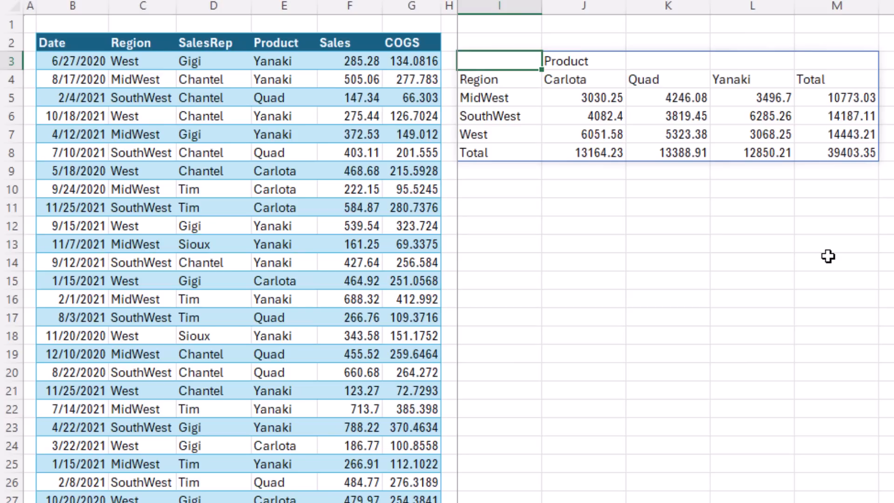
key("F2")
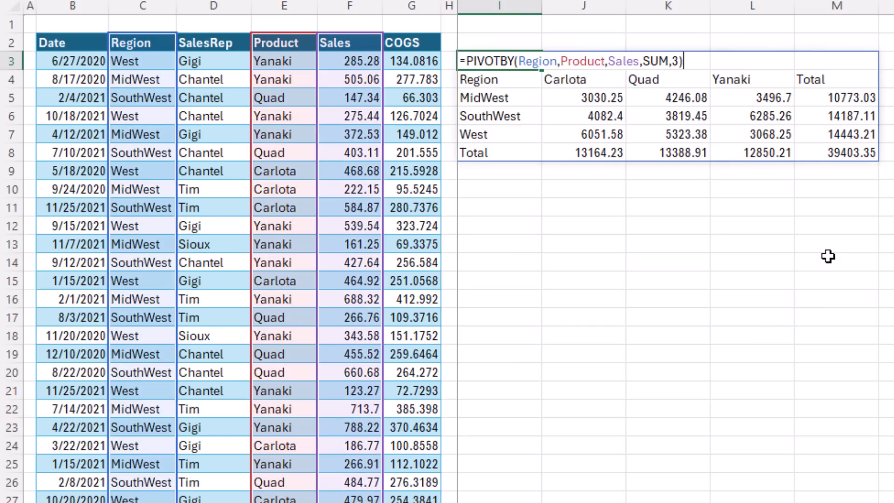
key("Return")
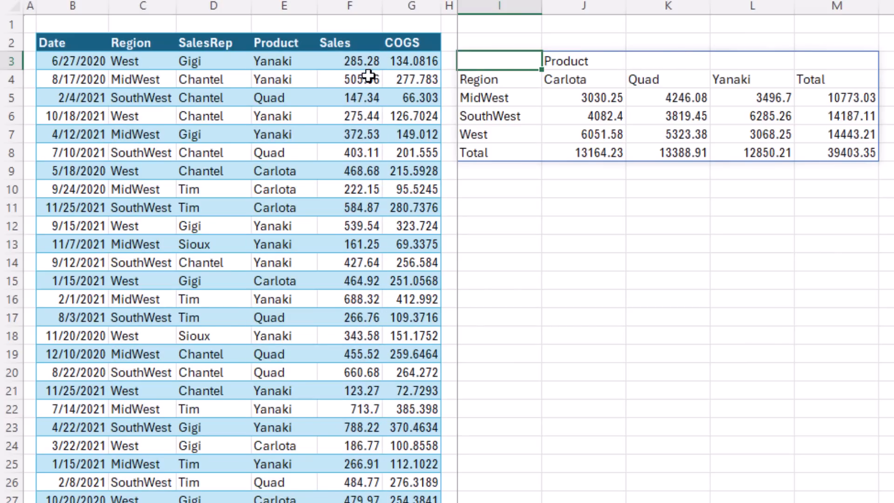
- Insert a PivotTable from the sales table with Region rows, Product columns and summed Sales
left_click(369, 74)
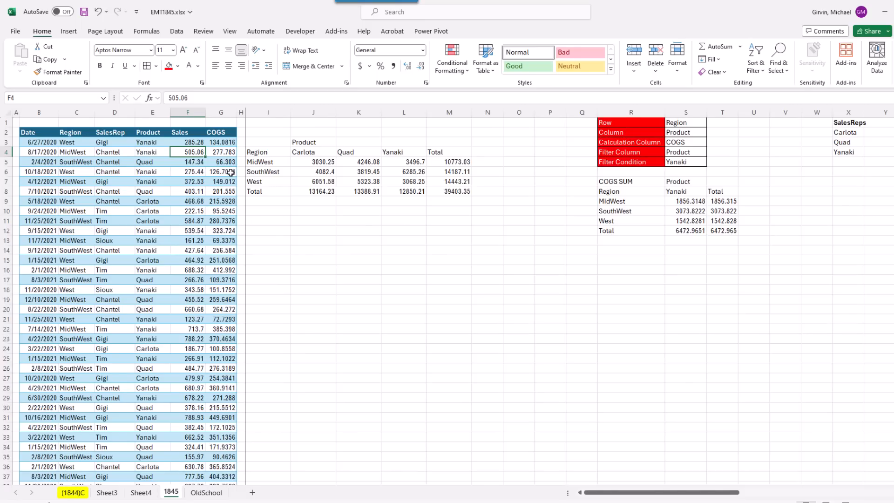
key("alt")
key("n")
key("v")
key("t")
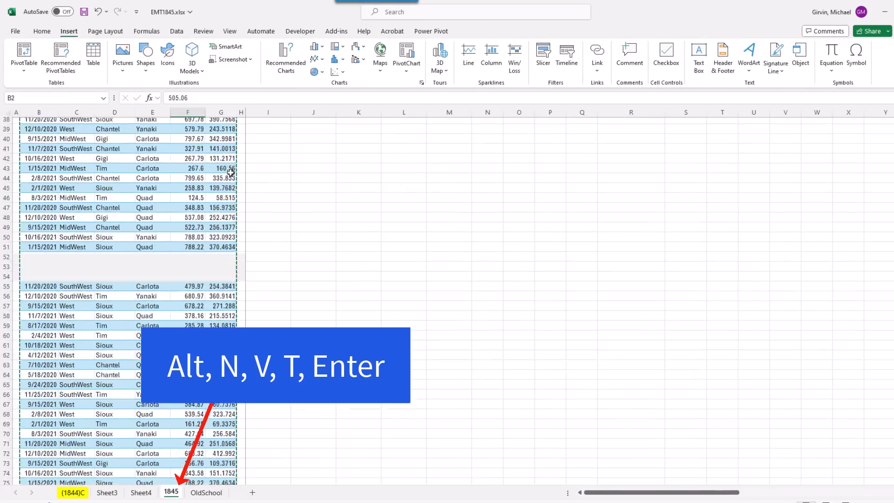
key("Return")
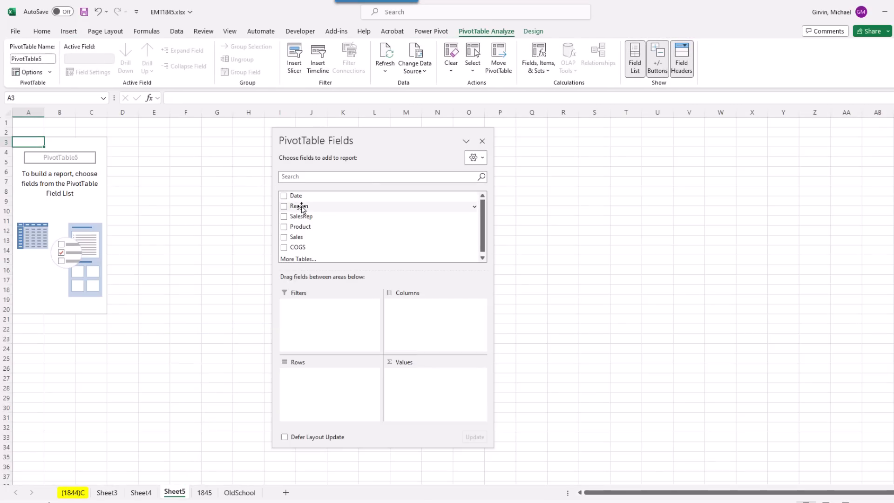
left_click_drag(302, 206, 327, 383)
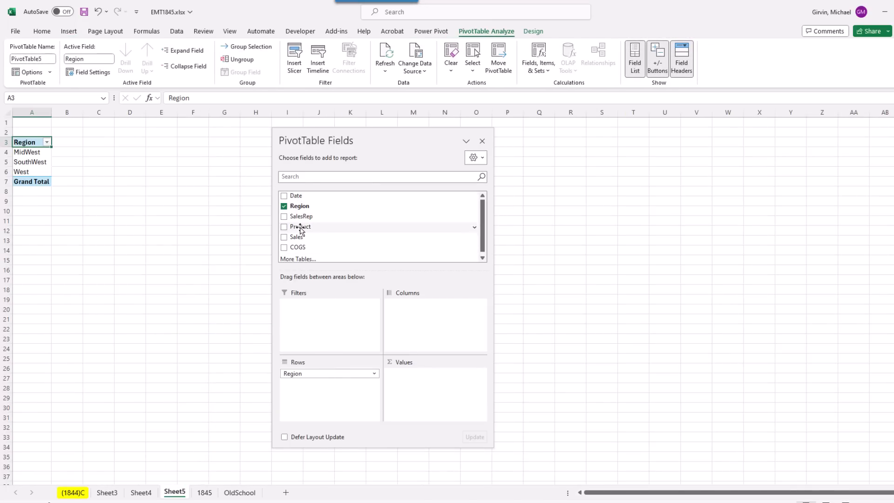
left_click_drag(300, 226, 428, 328)
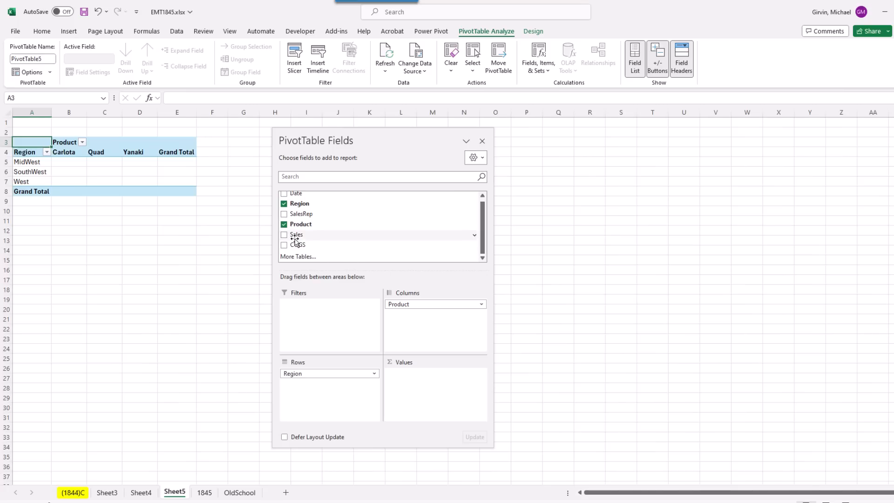
left_click_drag(296, 235, 431, 396)
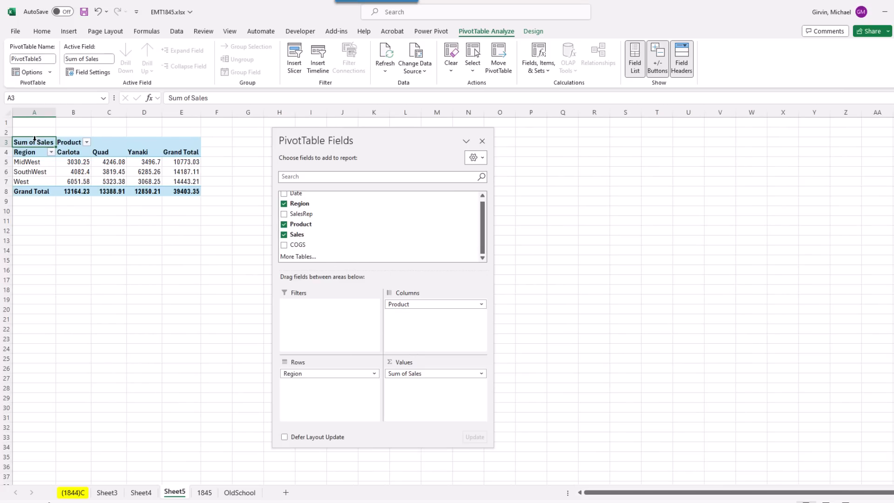
- Move the PivotTable to I14 on sheet 1845, below the PIVOTBY result
key("ctrl+a")
key("ctrl+x")
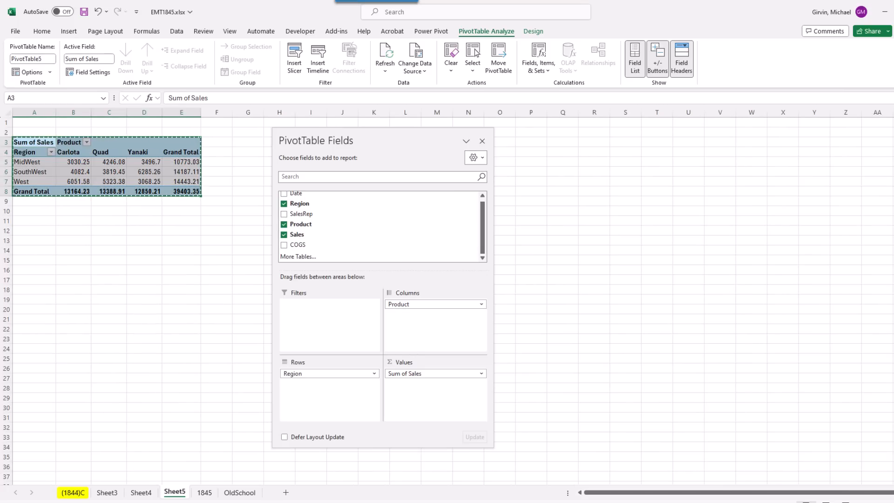
left_click(204, 492)
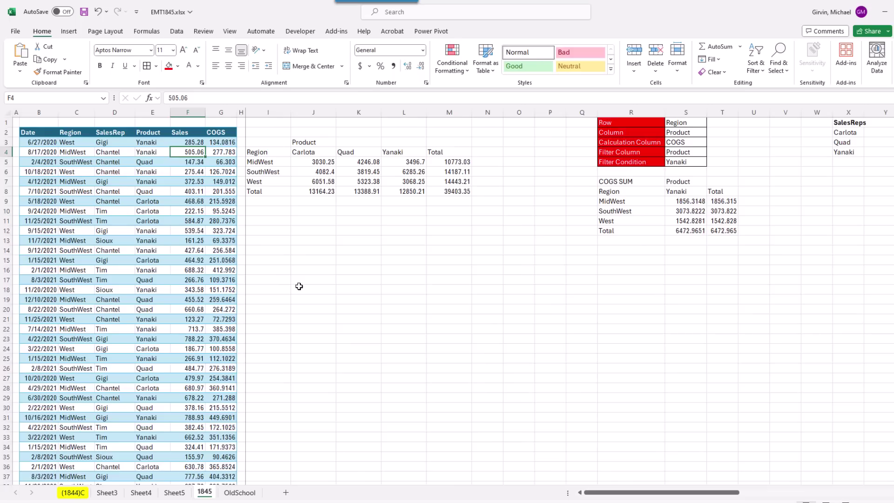
left_click(274, 254)
key("ctrl+v")
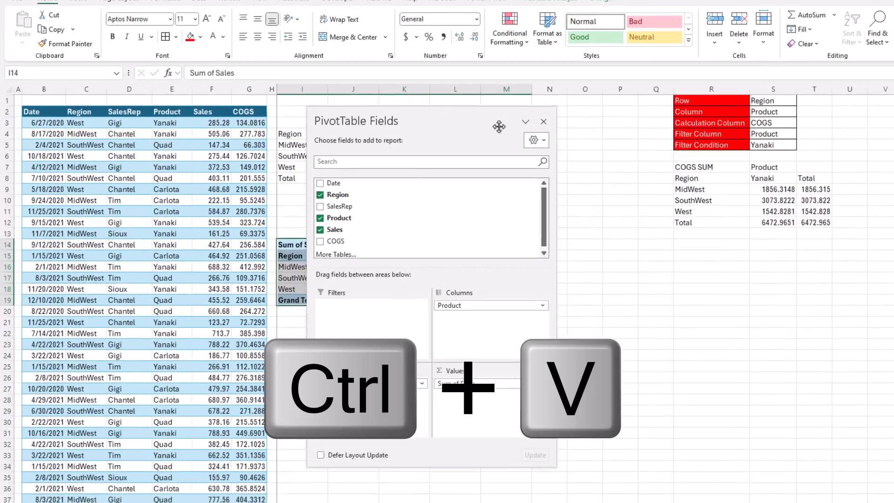
left_click(460, 334)
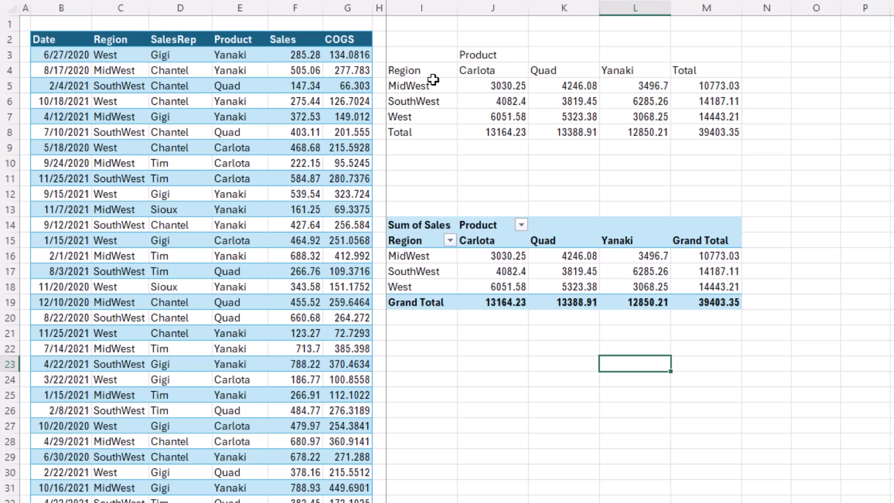
- Test a changed product entry in E3 against the PIVOTBY report, then undo to restore Yanaki
double_click(429, 54)
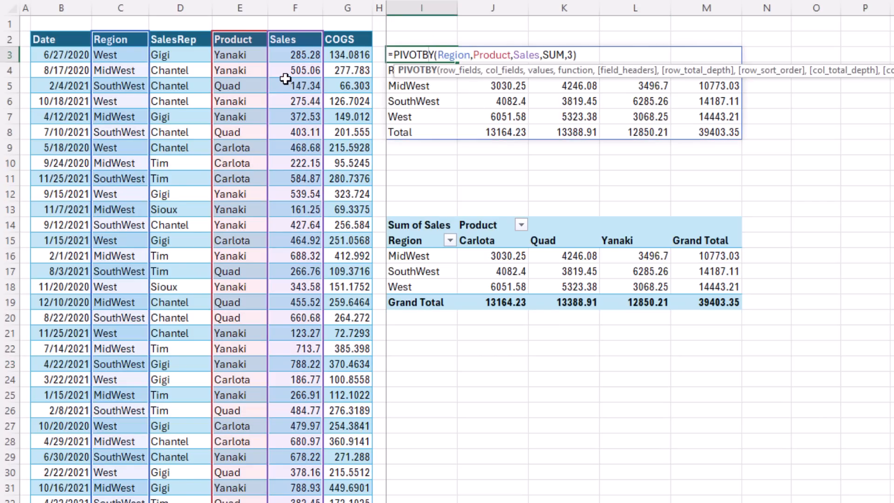
left_click(239, 55)
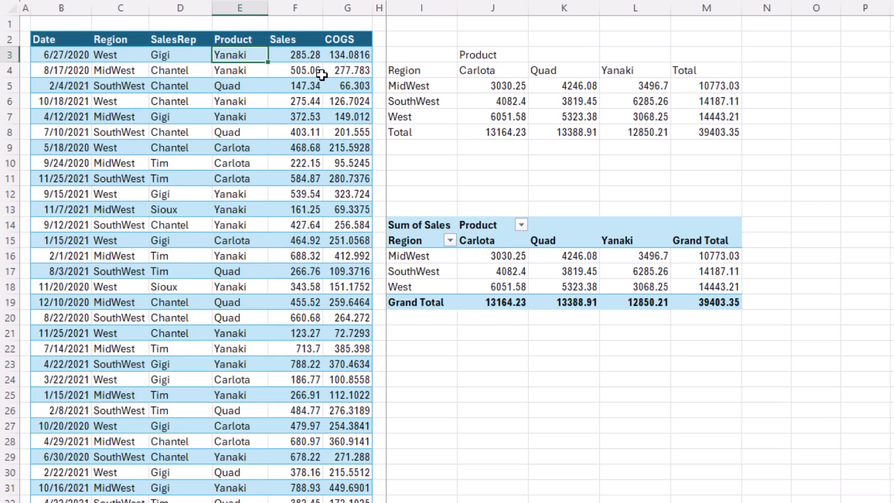
type("sd")
key("Return")
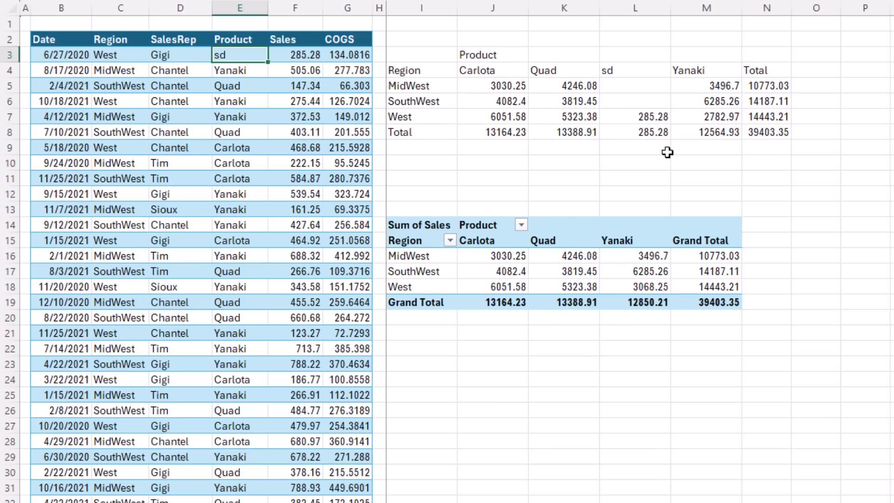
double_click(435, 53)
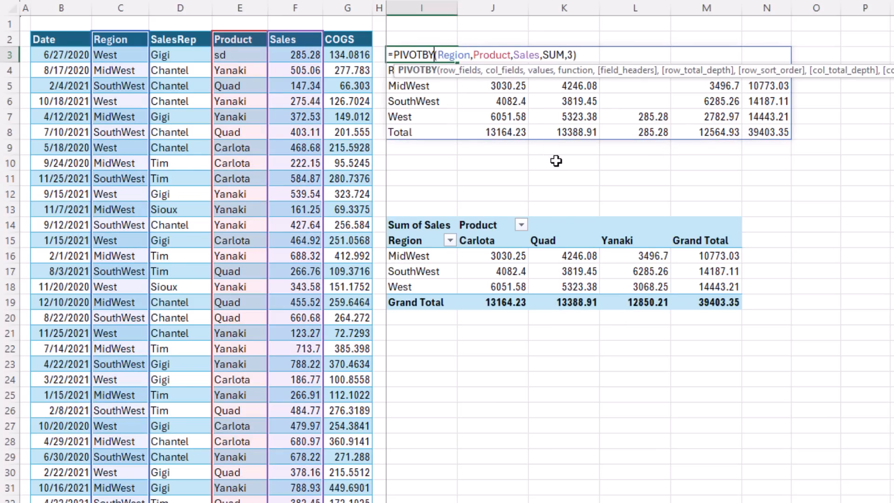
key("Escape")
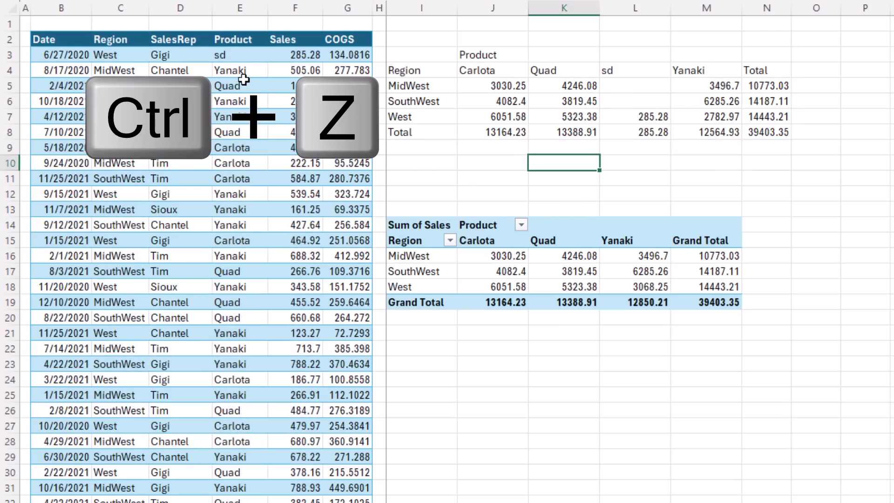
key("ctrl+z")
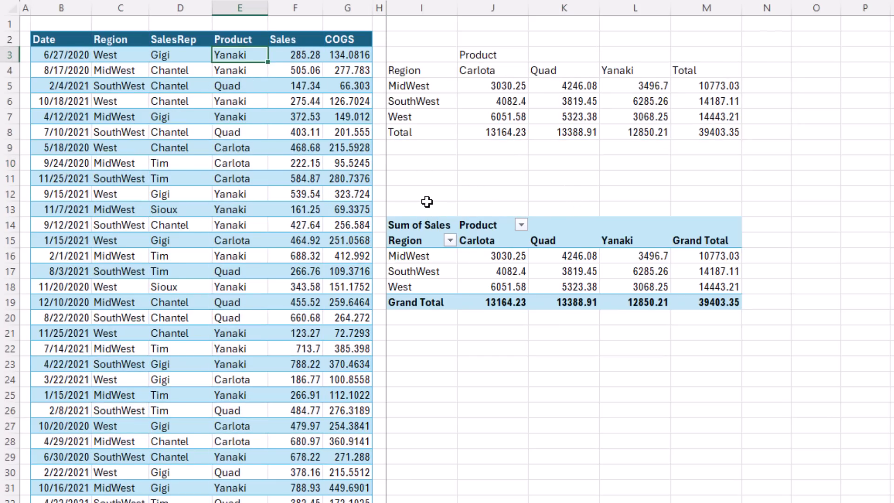
- Delete the comparison PivotTable range I13:N22 below the report
left_click_drag(427, 206, 739, 346)
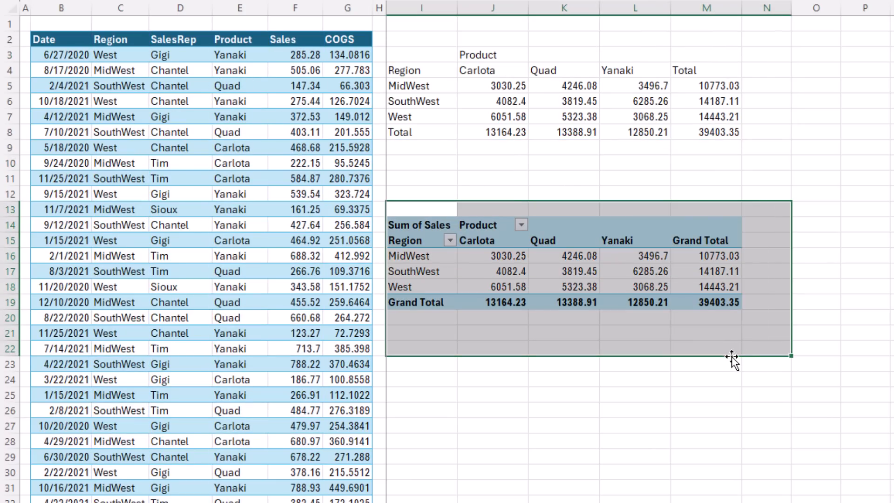
key("Delete")
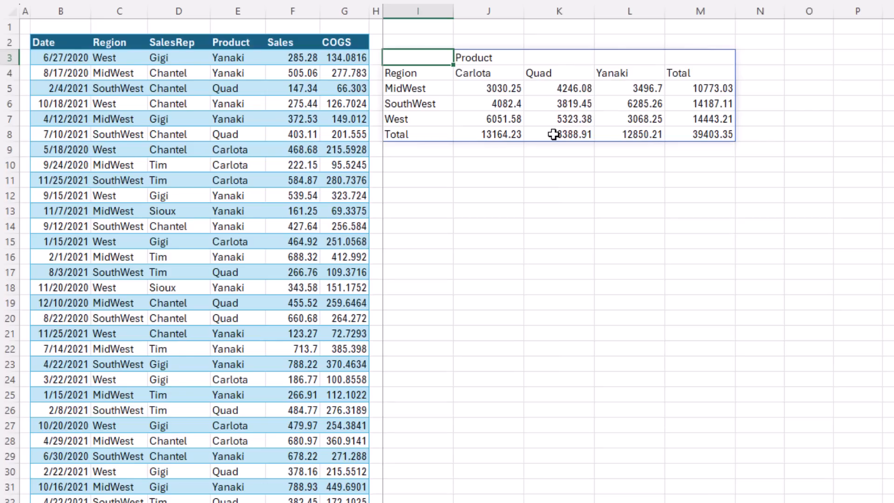
- Add a -1 row sort order to the PIVOTBY formula for descending regions
double_click(445, 57)
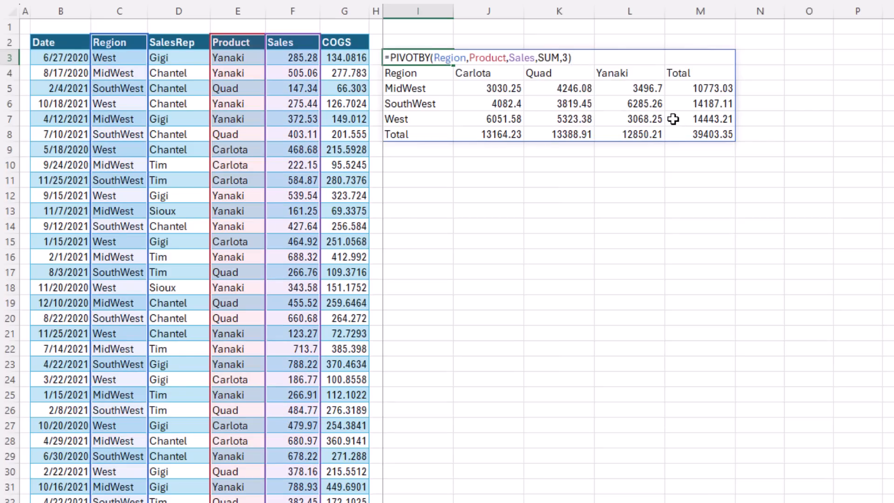
key("BackSpace")
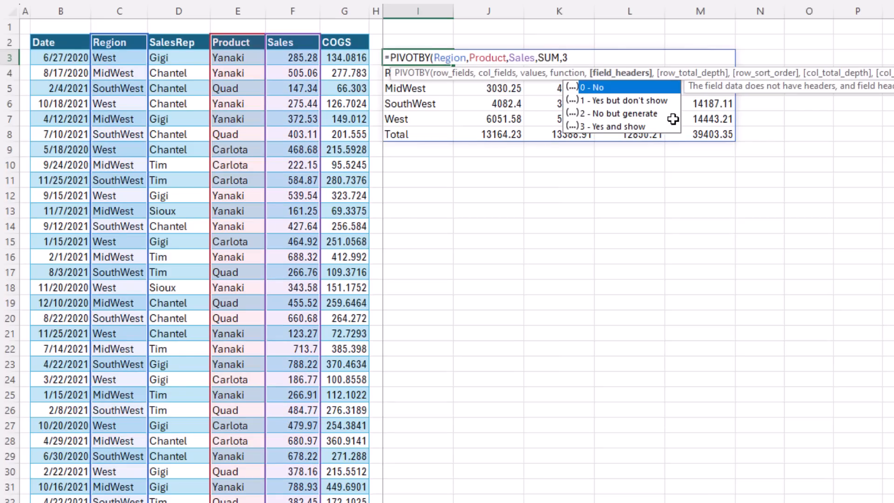
type(",")
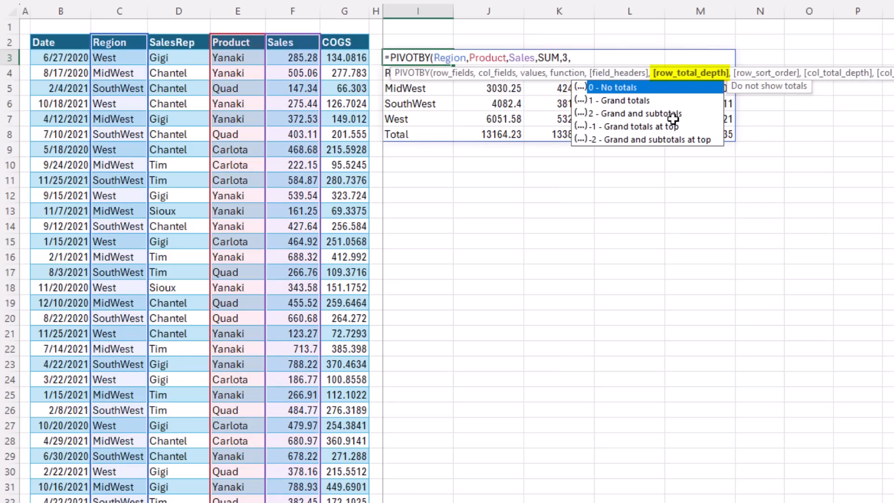
type(",")
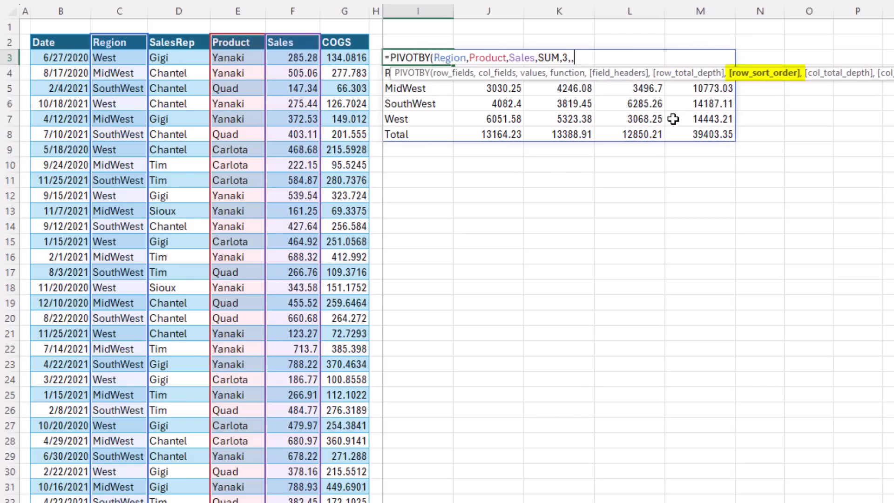
type("1")
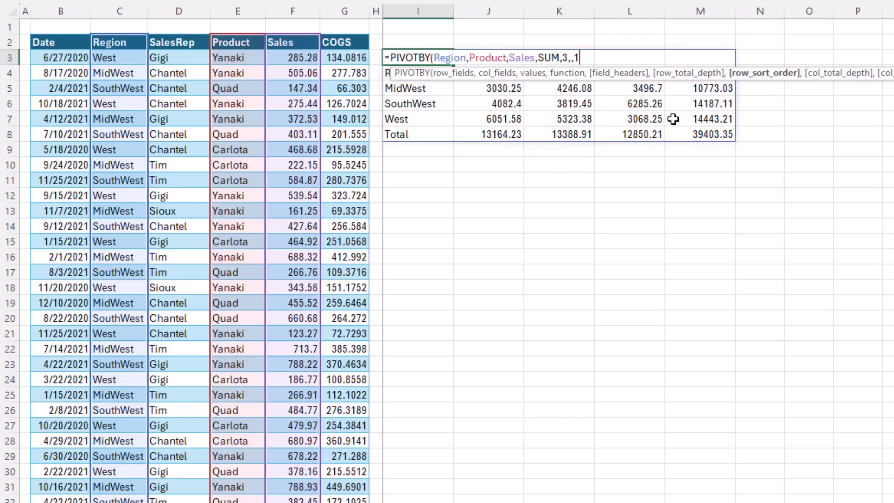
key("Return")
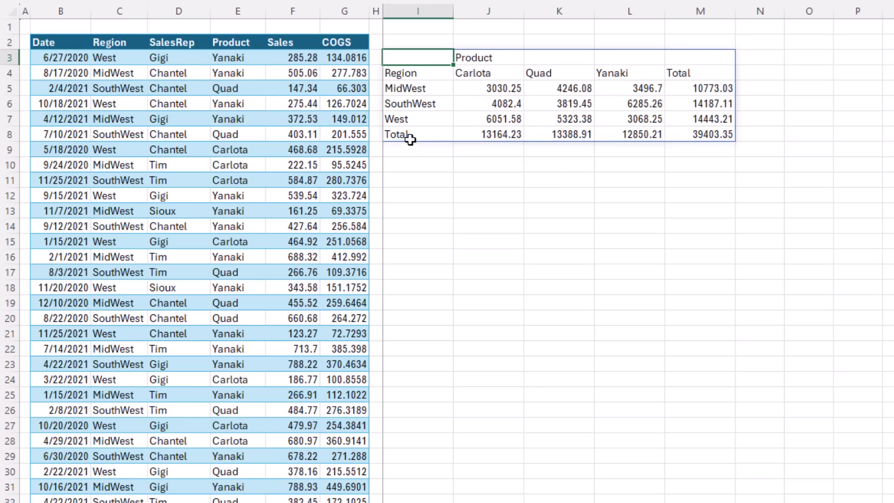
key("F2")
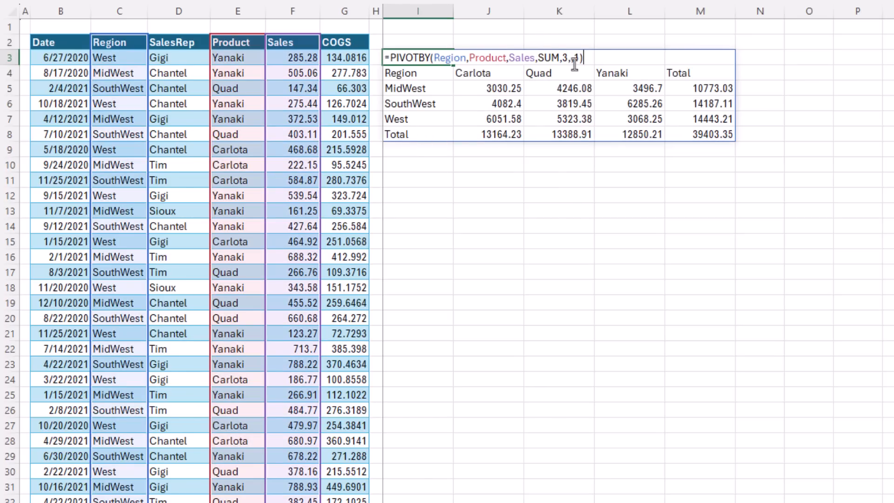
left_click(574, 59)
type(",")
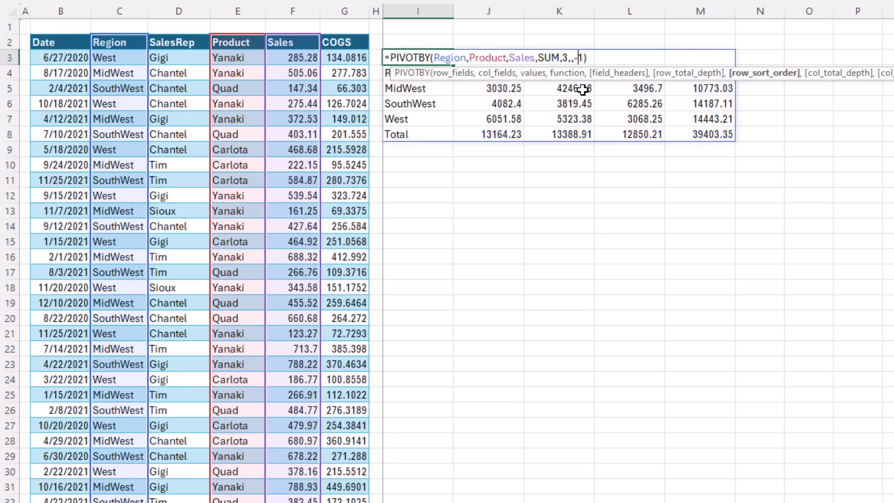
key("Return")
- Change the row sort order to -2, sorting regions by descending total sales
key("F2")
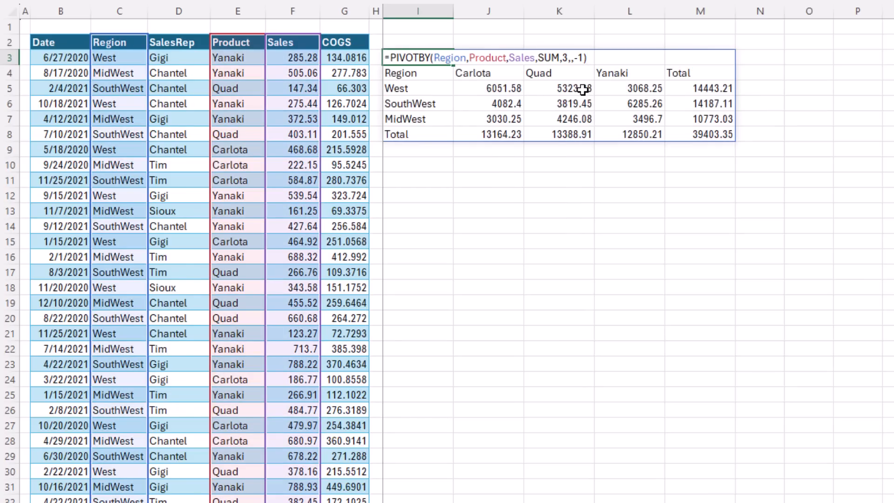
key("BackSpace")
key("BackSpace")
type("2")
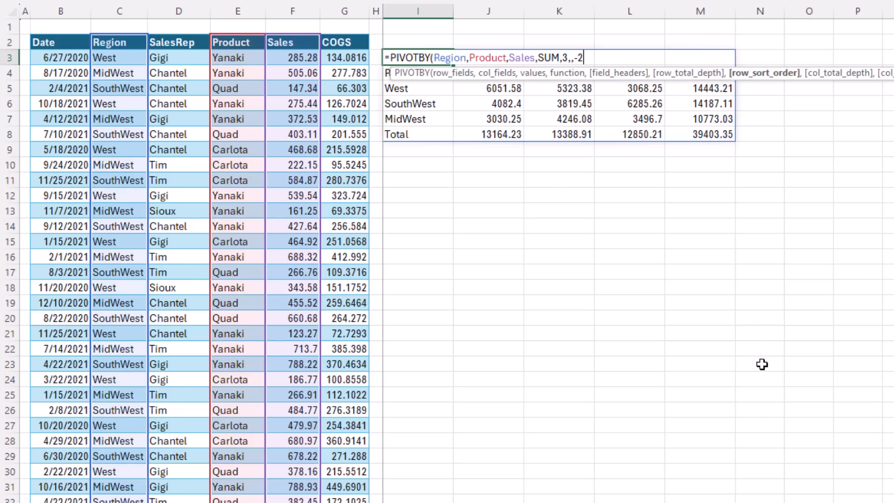
key("Return")
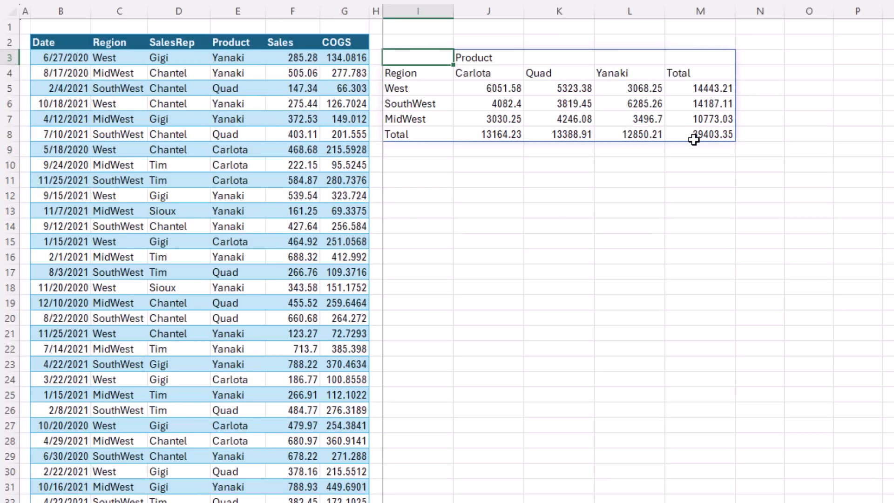
key("F2")
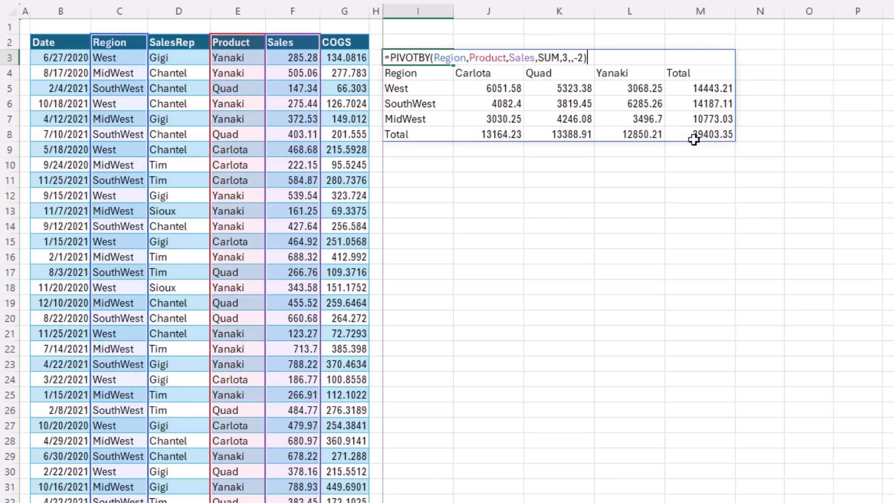
- Replace the Region row field with headers C2:D2 so rows group by Region and SalesRep
left_click(569, 58)
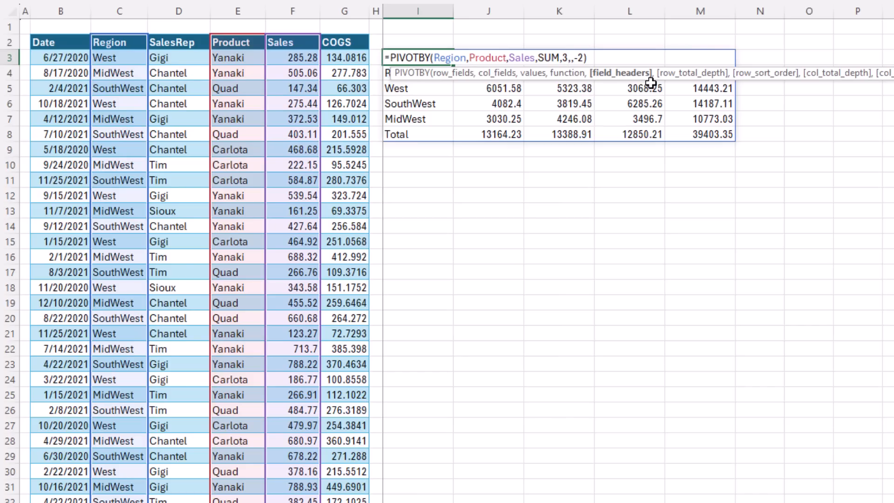
double_click(451, 59)
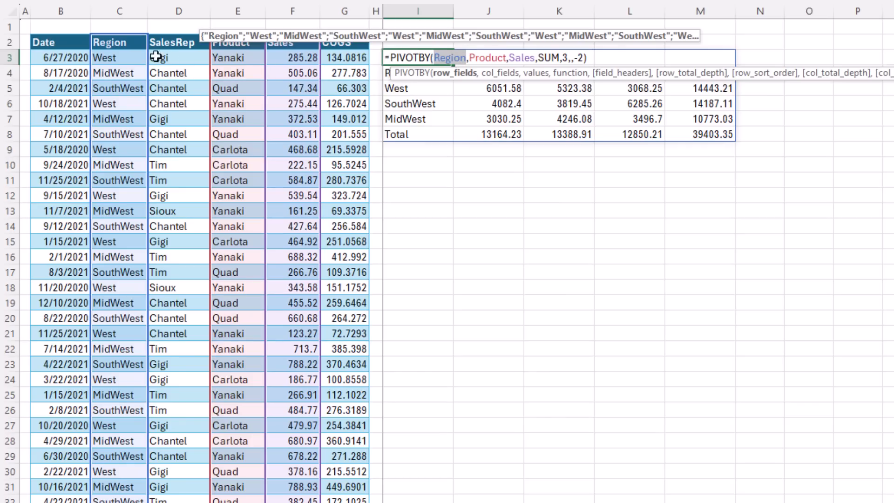
left_click_drag(120, 44, 159, 47)
key("Return")
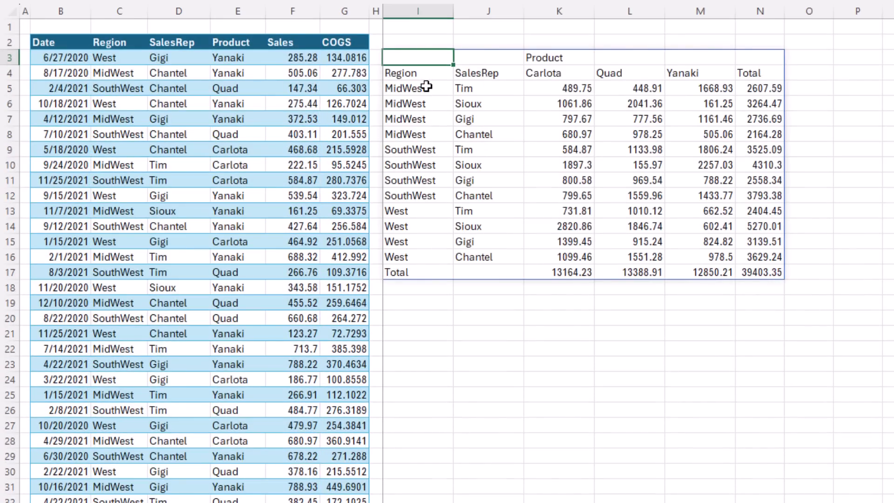
mouse_move(417, 88)
left_mouse_down()
mouse_move(428, 132)
mouse_move(482, 129)
left_mouse_up()
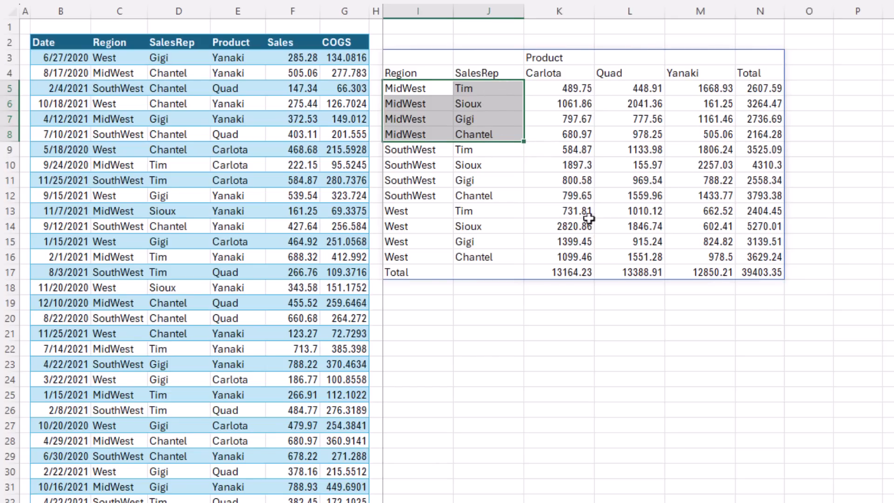
- Change the row sort order from -2 to -3 so reps sort by descending total
left_click(560, 196)
key("F2")
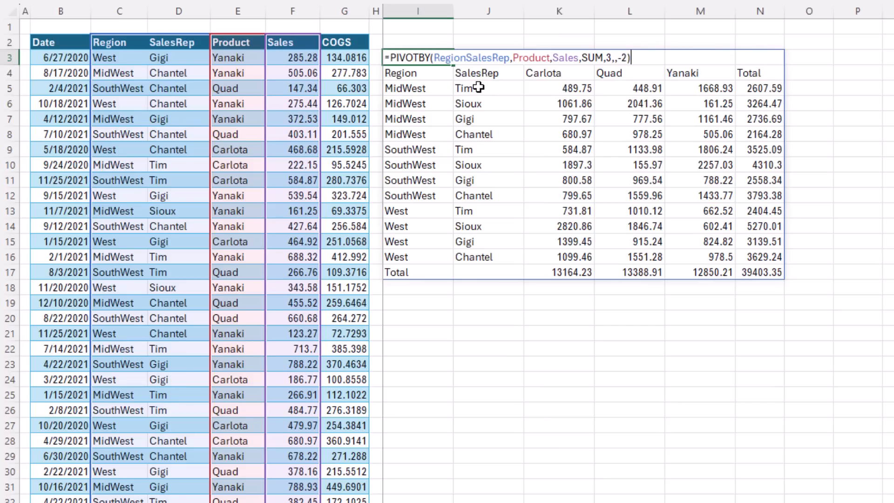
double_click(625, 57)
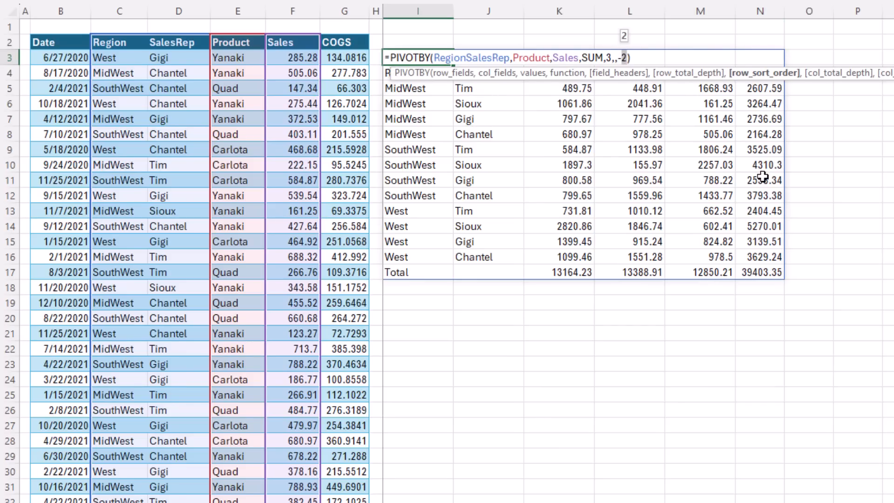
type("3")
key("Return")
- Highlight each region's rep rows and subtotal rows to review the sorted layout
mouse_move(482, 90)
left_mouse_down()
mouse_move(507, 125)
mouse_move(764, 136)
left_mouse_up()
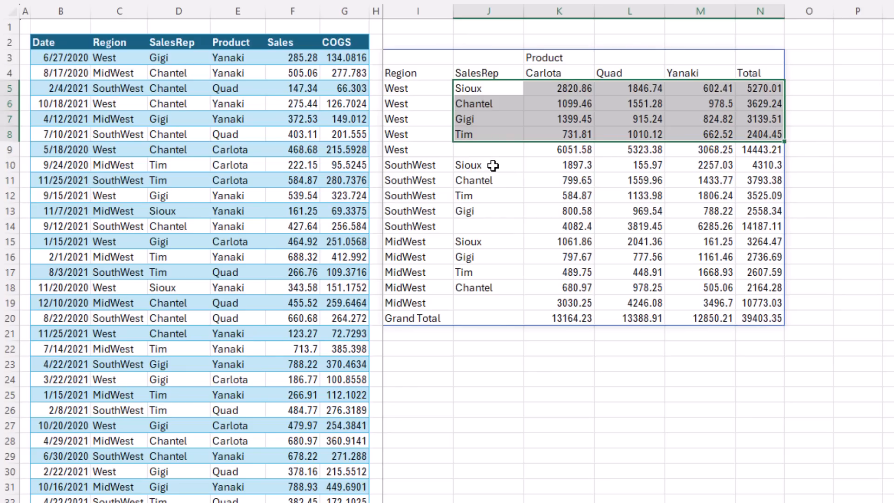
left_click_drag(482, 165, 764, 211)
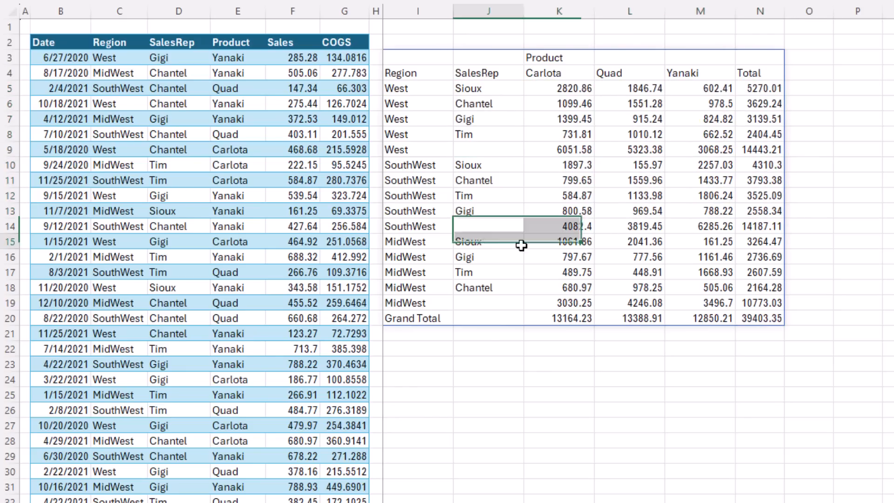
left_click_drag(482, 241, 764, 287)
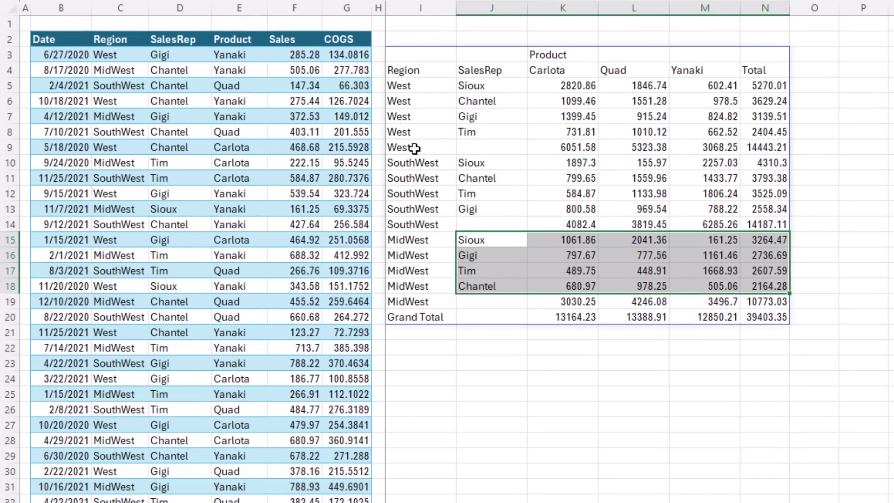
left_click_drag(408, 150, 763, 147)
left_click_drag(412, 225, 764, 224)
left_click_drag(412, 301, 764, 302)
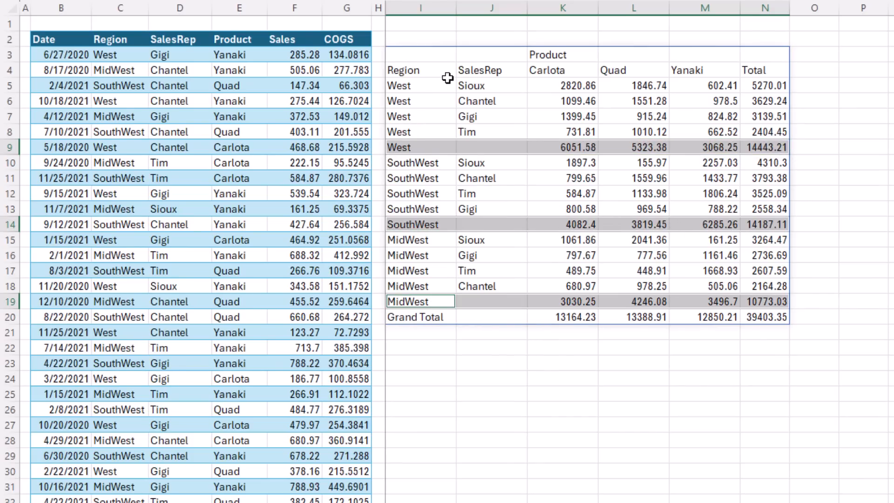
- Set row_total_depth to '-2 - Grand and subtotals at top'
left_click(433, 55)
double_click(433, 56)
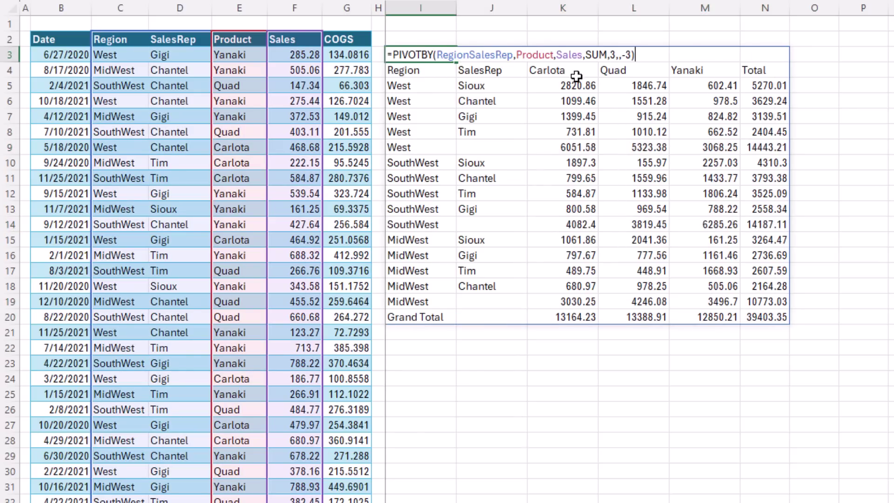
left_click(623, 55)
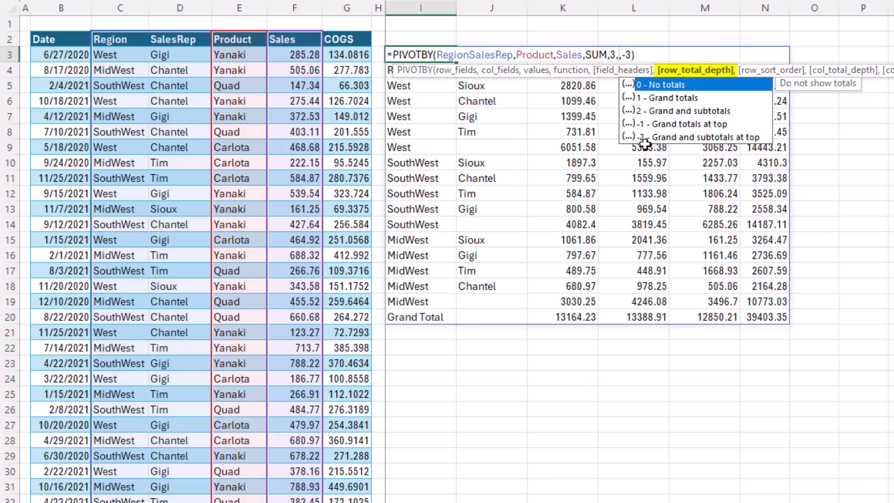
double_click(676, 137)
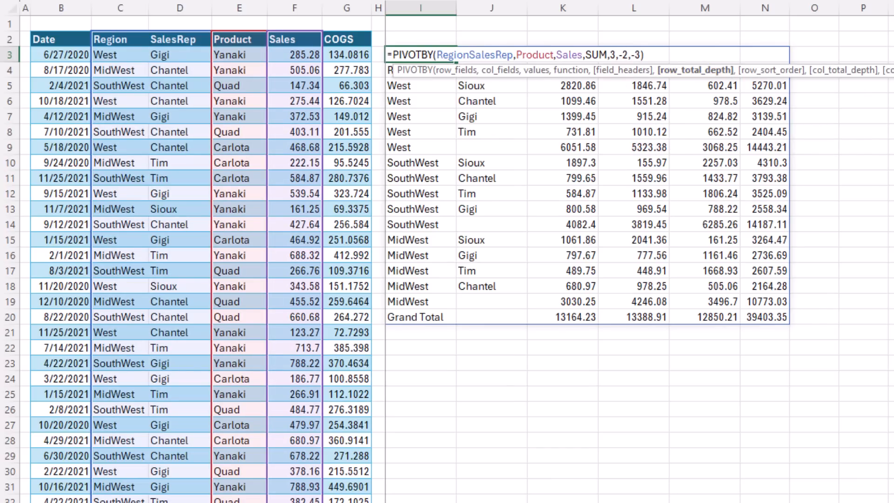
key("Return")
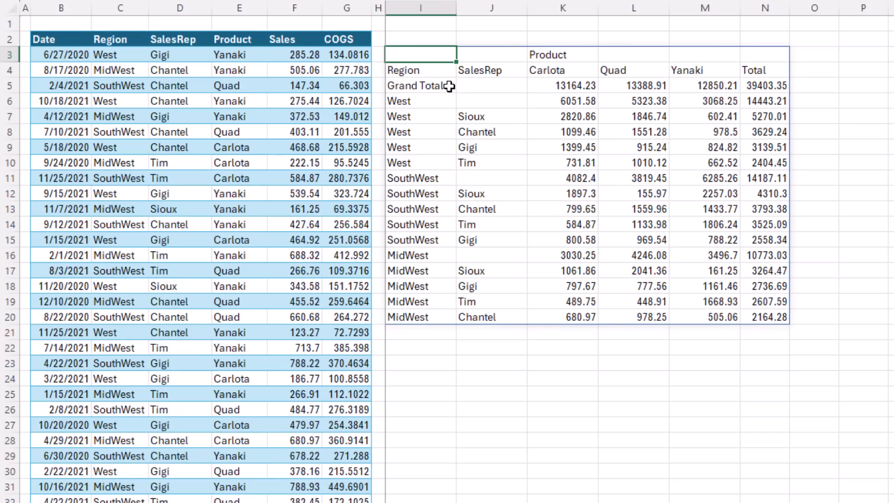
- Highlight the Grand Total and the West, SouthWest and MidWest subtotal rows
left_click_drag(416, 85, 765, 85)
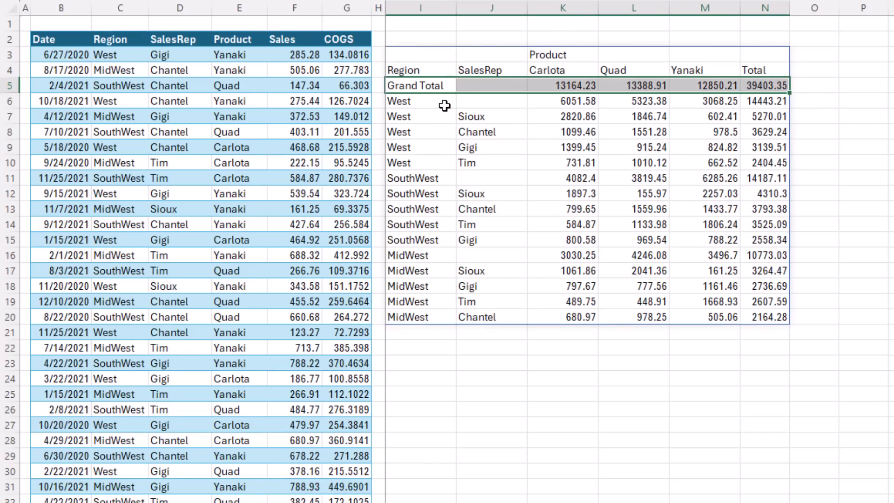
left_click_drag(419, 102, 765, 101, "ctrl")
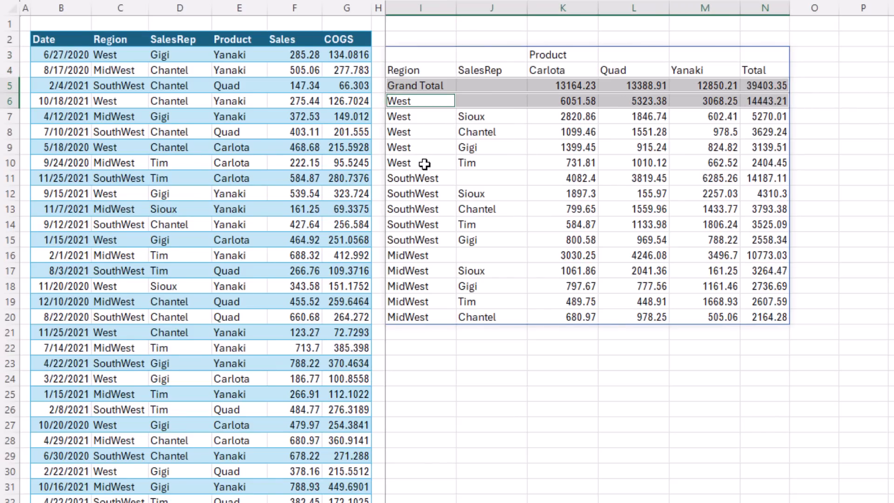
left_click_drag(418, 178, 764, 179, "ctrl")
left_click_drag(412, 255, 765, 255, "ctrl")
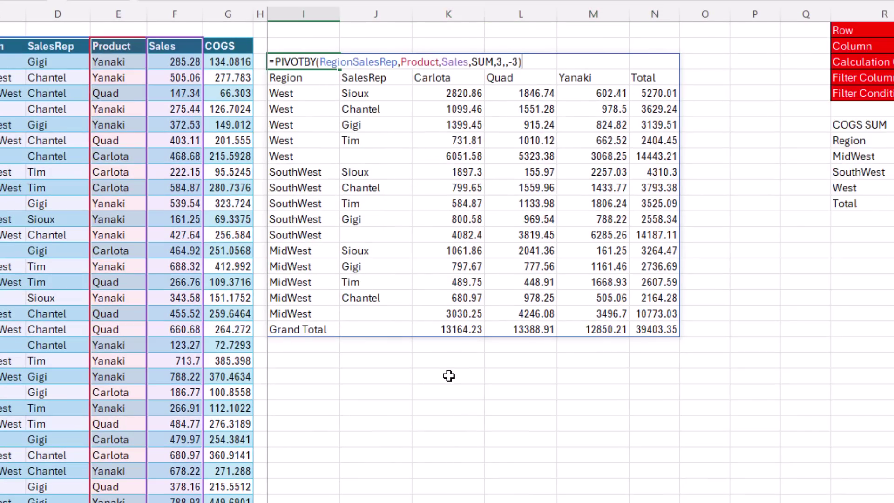
type(",Product,Sales,SUM,3,,-3")
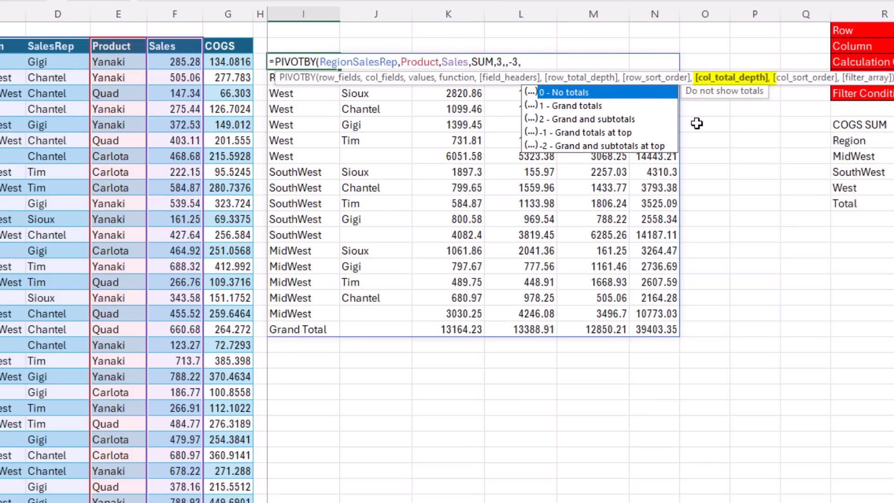
type(",")
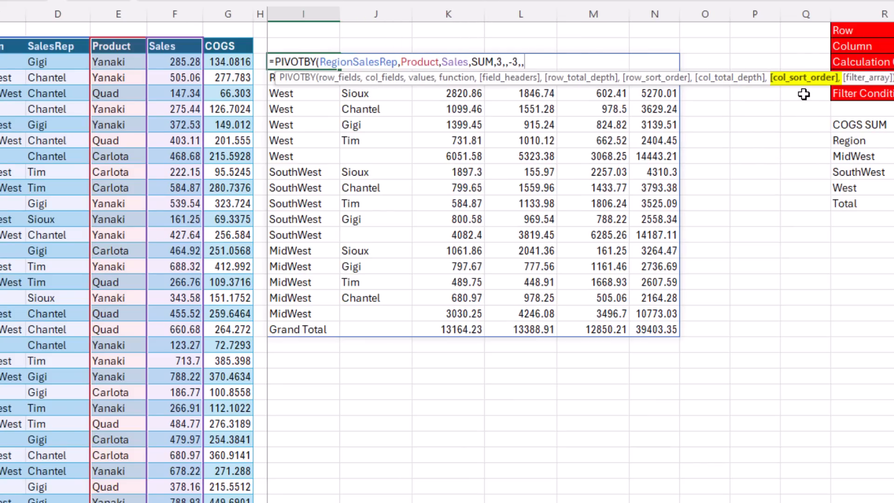
type(",")
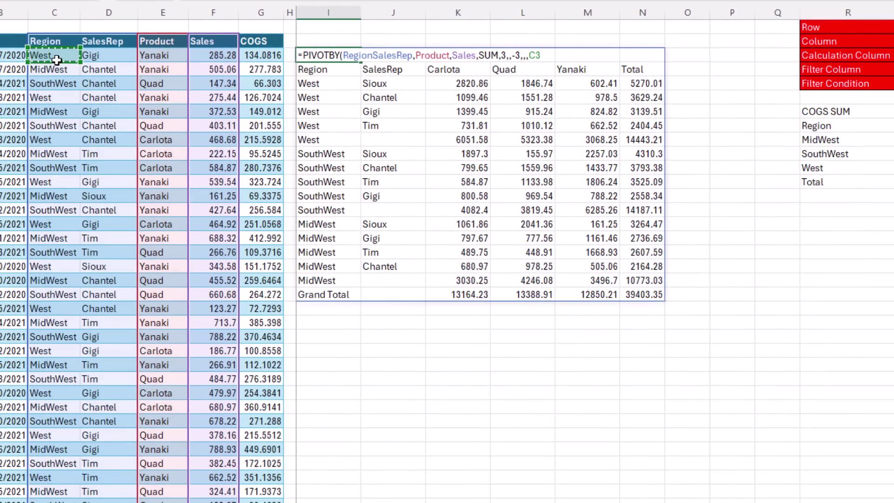
- Set filter_array to C3:C91<>"West" and commit the filtered report
left_click(55, 55, "ctrl+shift")
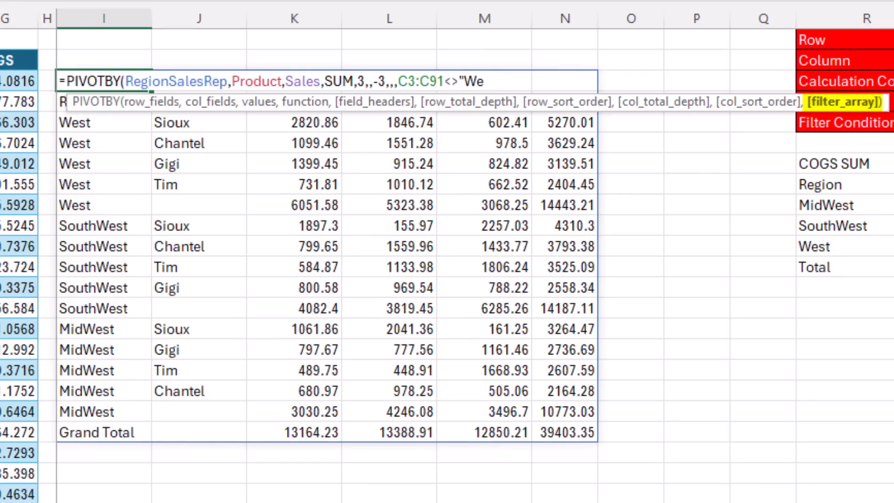
type(")")
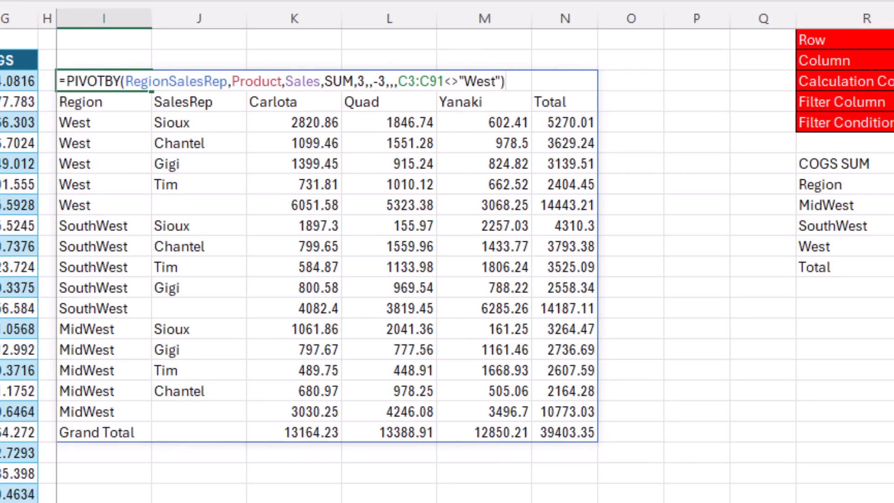
key("Return")
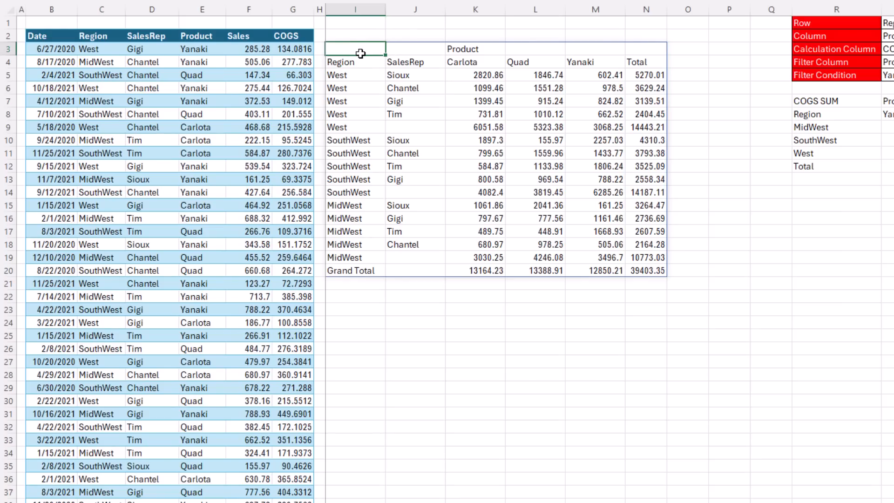
- Paste the existing report lower down at row 37
left_click(355, 425)
key("ctrl+v")
type("=pi")
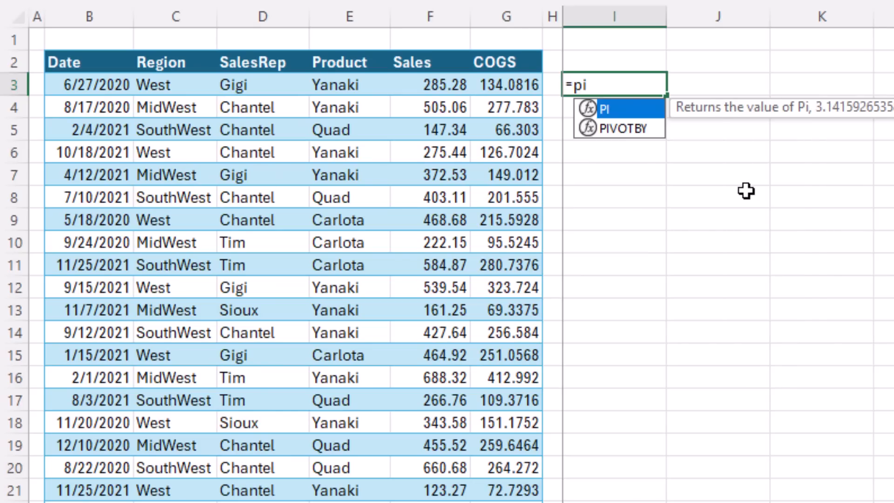
type("v")
- Enter =PIVOTBY(Date,,COGS,AVERAGE,3) in I3 for average COGS by date
key("Tab")
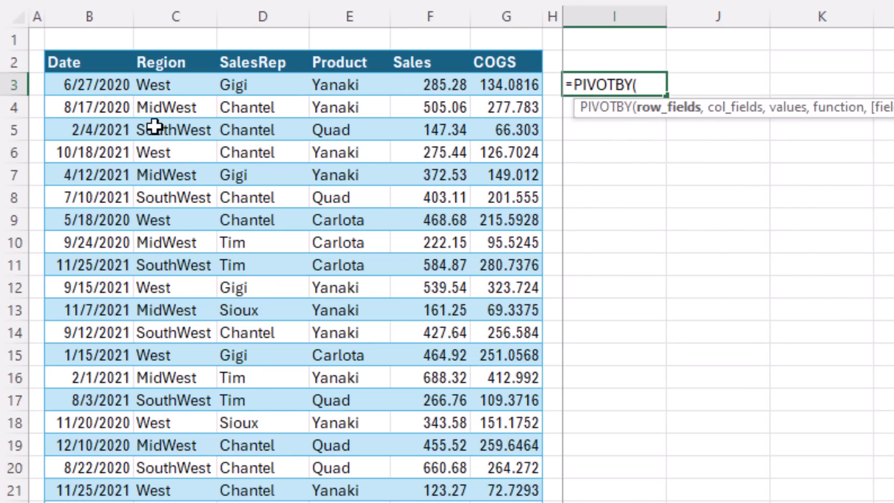
left_click(101, 67)
key("ctrl+shift+Down")
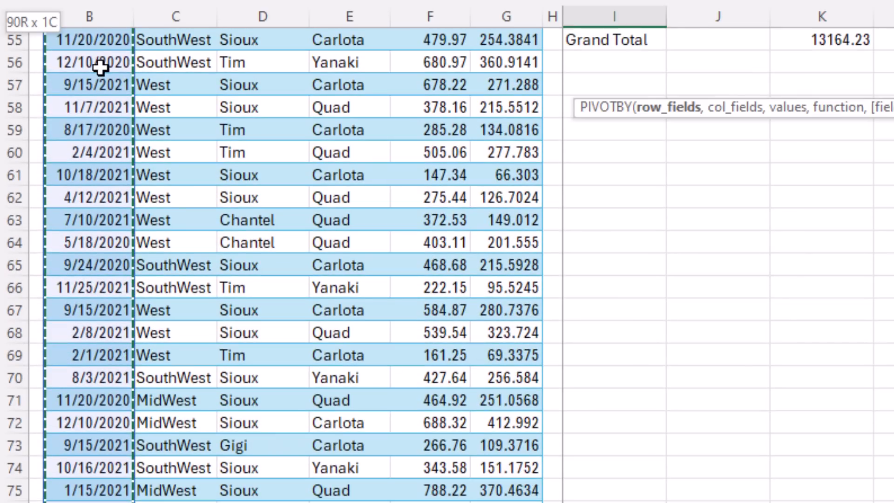
scroll(100, 67, "up", 10)
scroll(100, 67, "up", 10)
type(",")
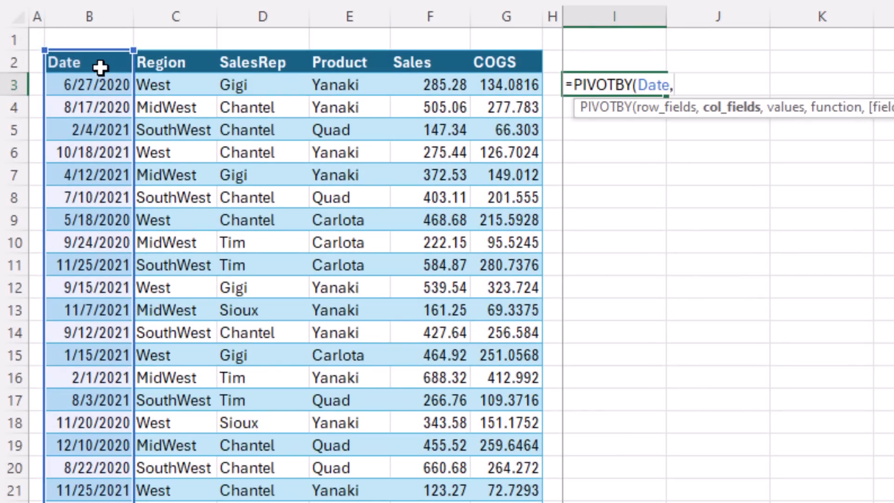
type(",")
left_click(505, 67)
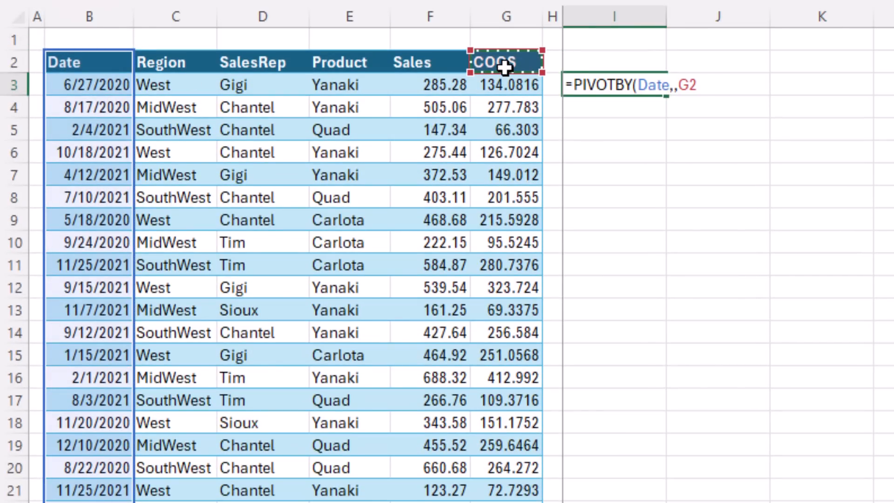
key("ctrl+shift+Down")
scroll(506, 67, "up", 10)
type(",ave")
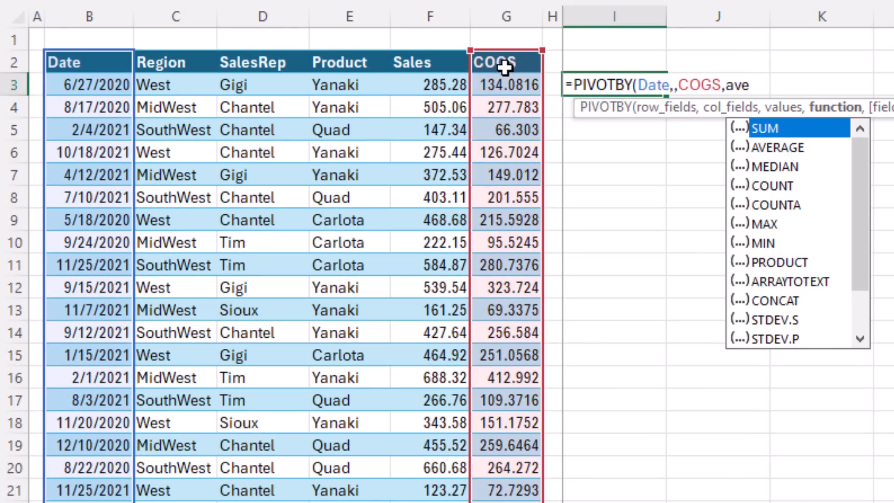
key("Down")
key("Tab")
type(",")
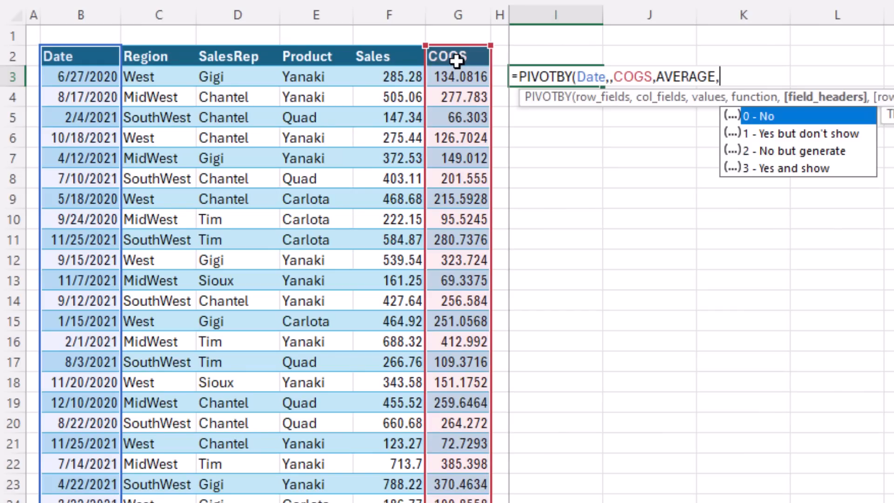
type("3)")
key("Return")
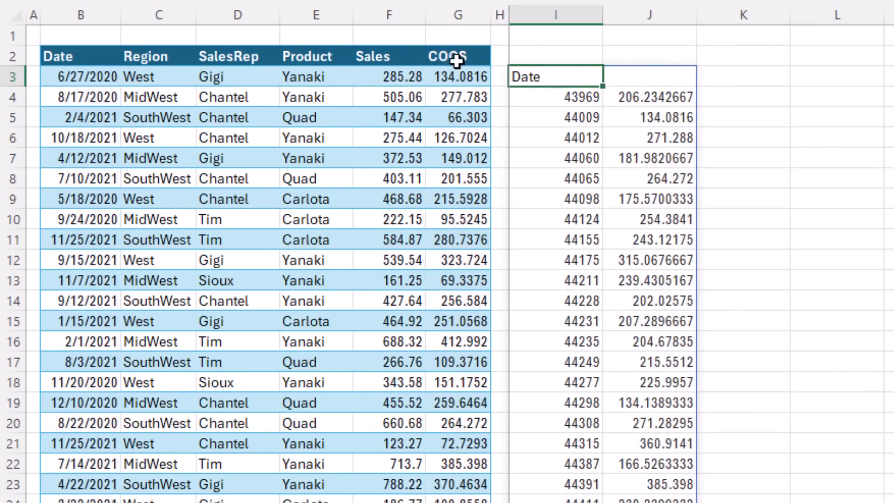
- Format column I as Short Date and the column J averages with Comma Style
left_click_drag(555, 77, 555, 489)
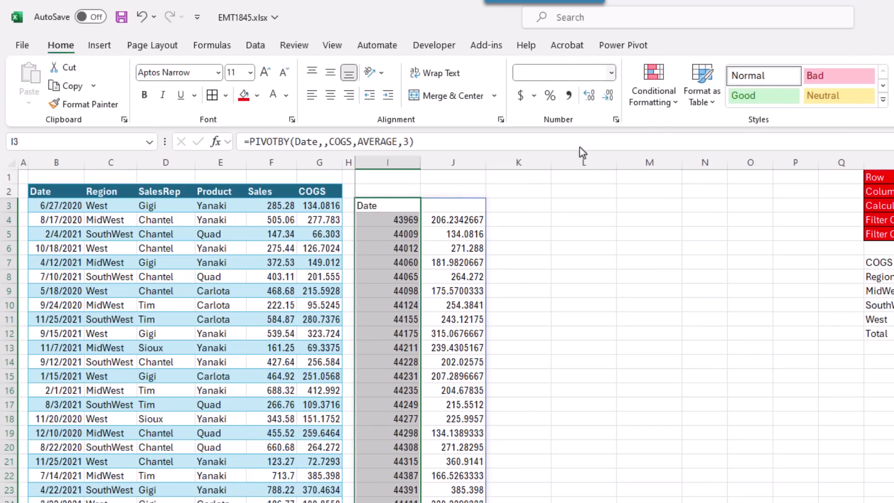
left_click(611, 73)
left_click(558, 228)
left_click_drag(453, 220, 452, 495)
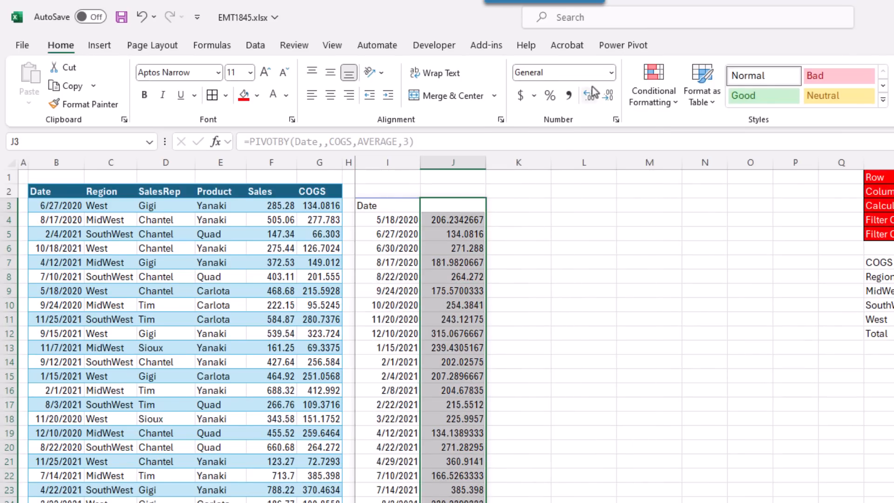
left_click(568, 96)
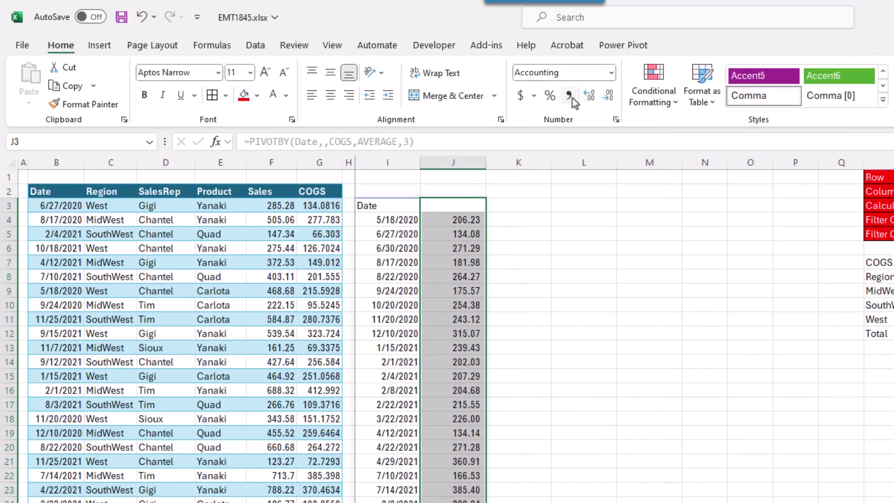
left_click(556, 333)
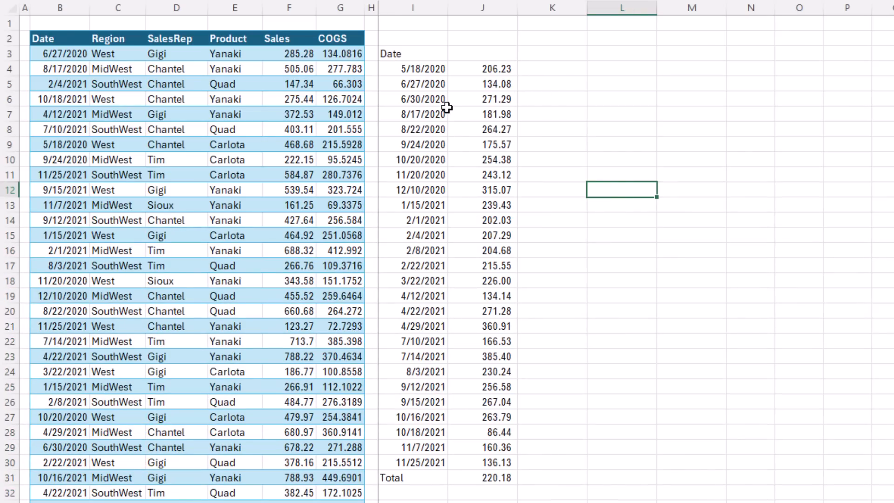
- Replace the COGS name with the direct G3:G91 values reference and drop the field-headers setting
double_click(416, 53)
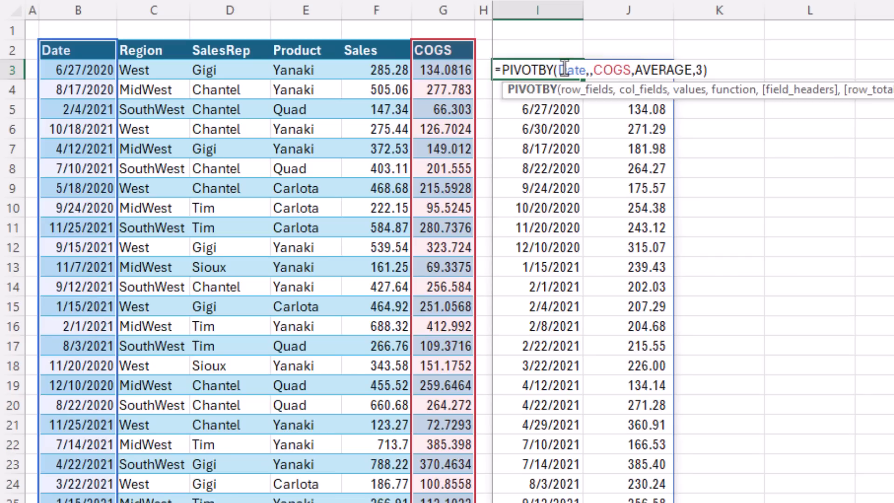
double_click(613, 70)
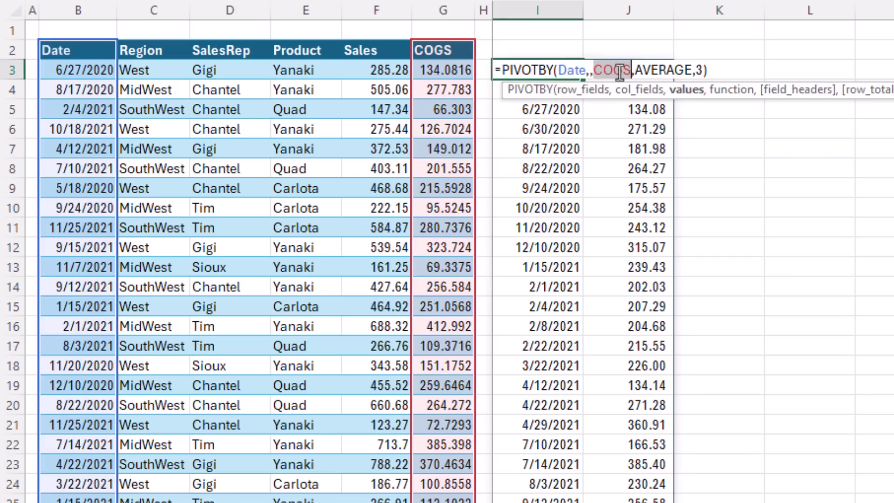
left_click(444, 71)
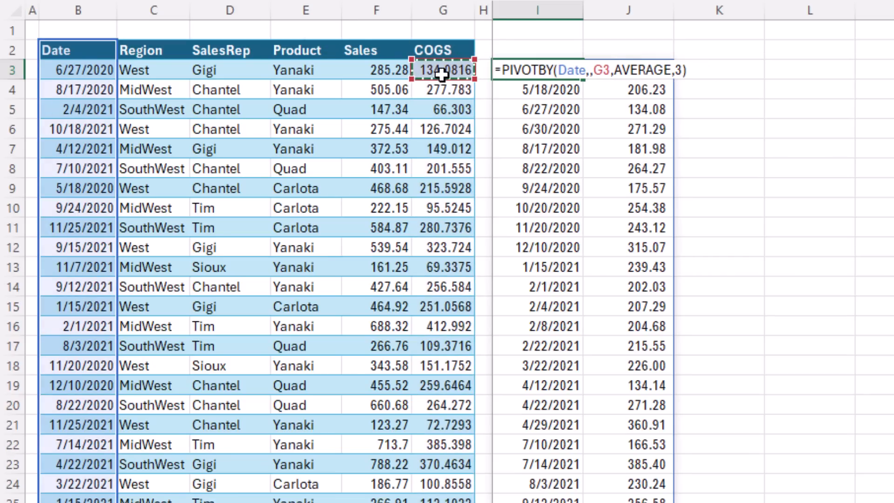
key("ctrl+shift+Down")
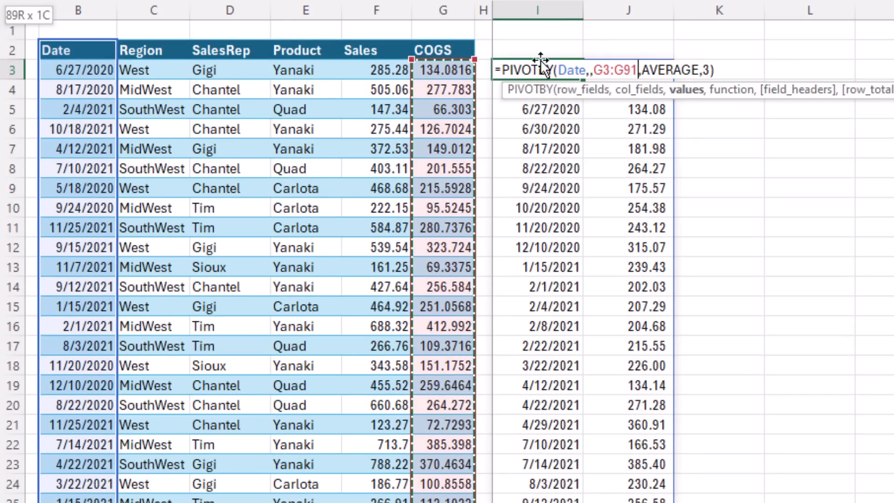
double_click(706, 69)
type("0")
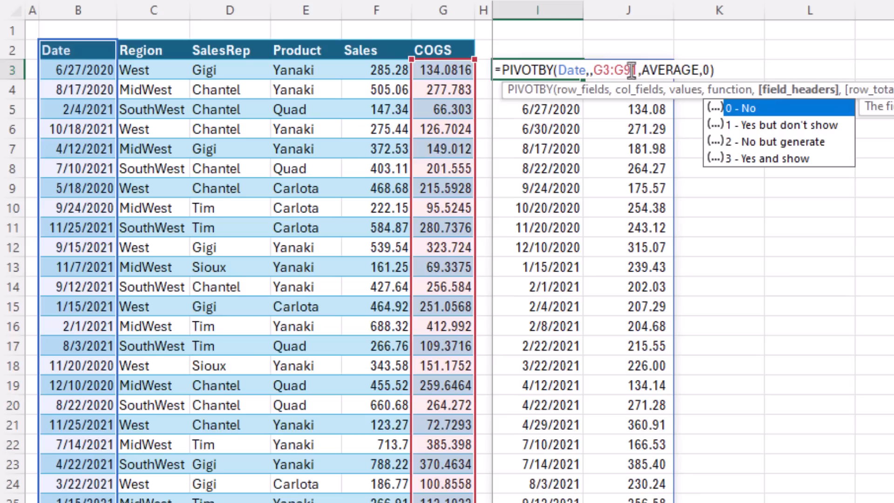
- Replace Date with EOMONTH(--B3:B91,0) so average COGS groups by month-end, and commit
double_click(573, 69)
left_click(98, 70)
key("ctrl+shift+Down")
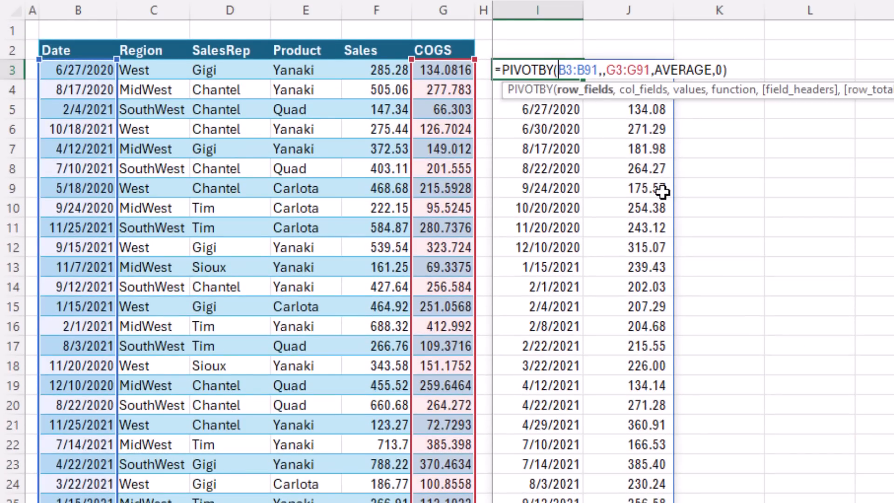
type("eo")
key("Tab")
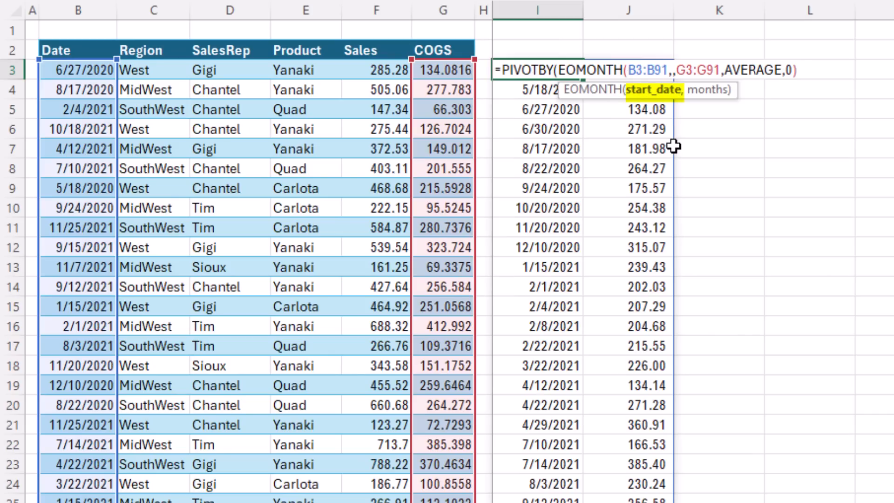
type("--B3:B91")
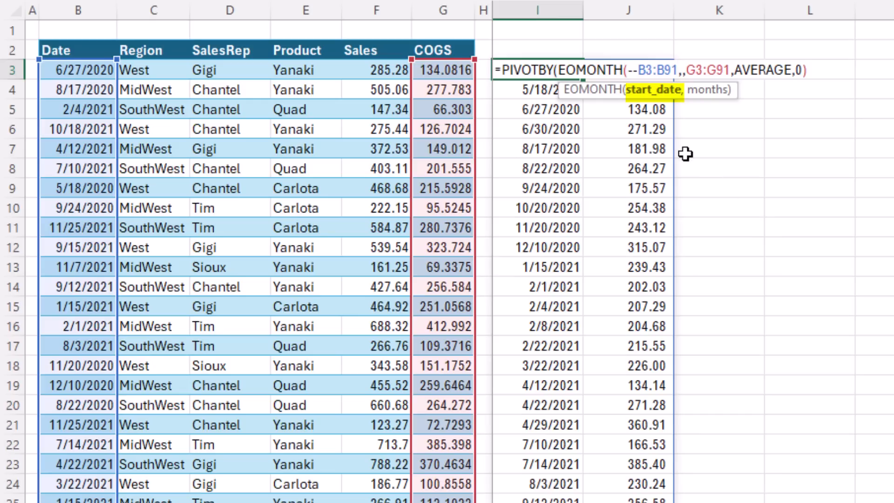
type(",")
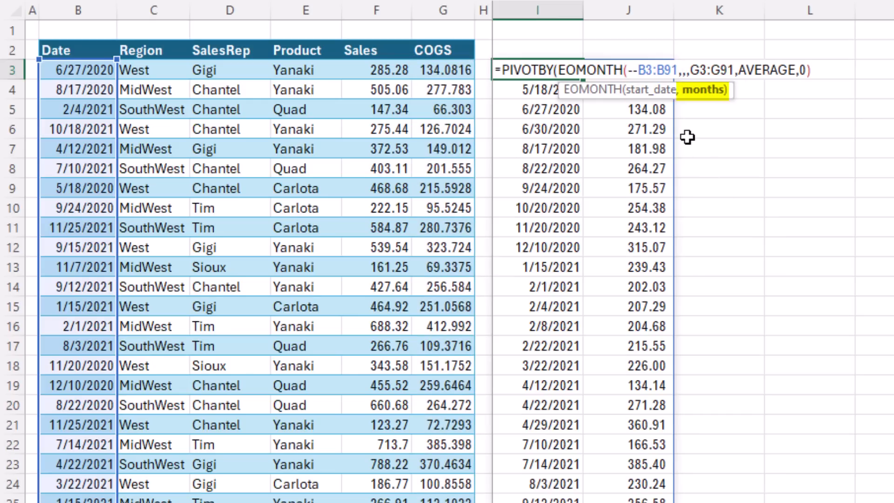
type("0")
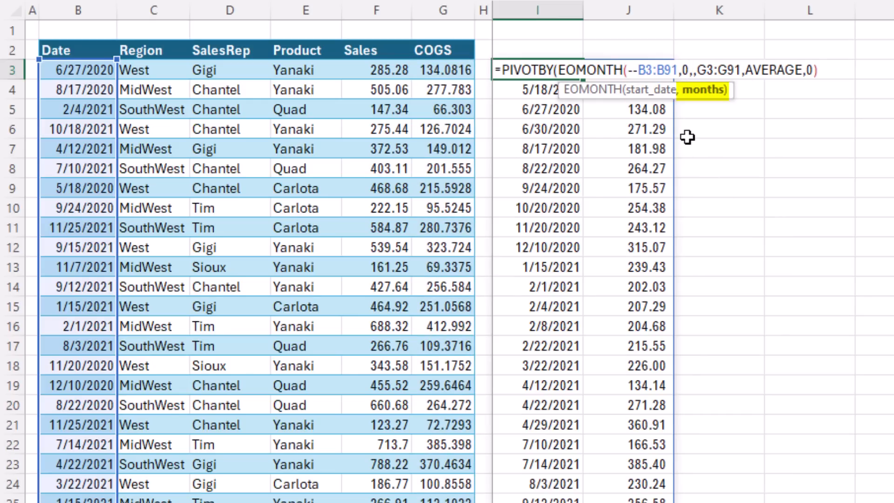
type(")")
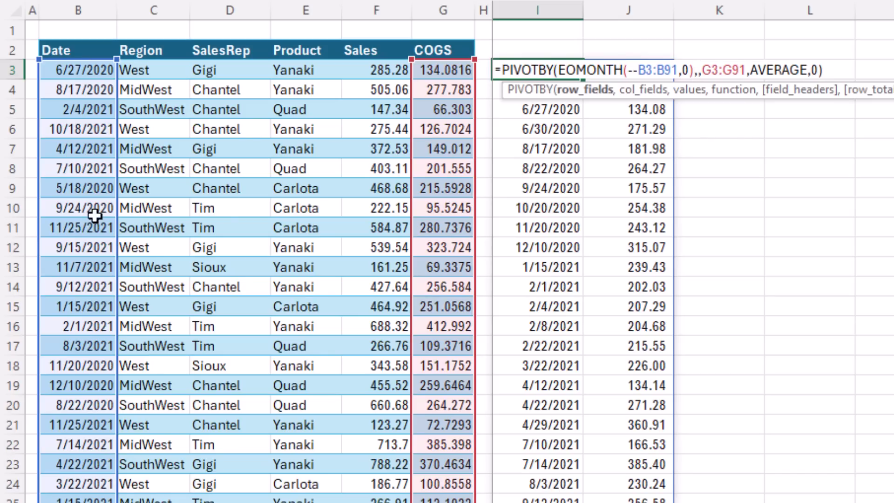
type(",")
key("Return")
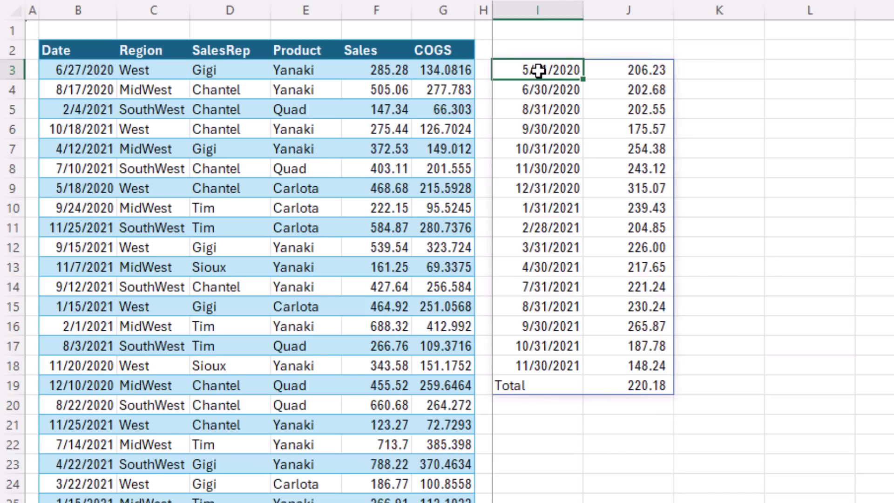
- Wrap the PIVOTBY in VSTACK with {"EOMonth","Ave. COGS"} headers on a separate line and confirm
key("F2")
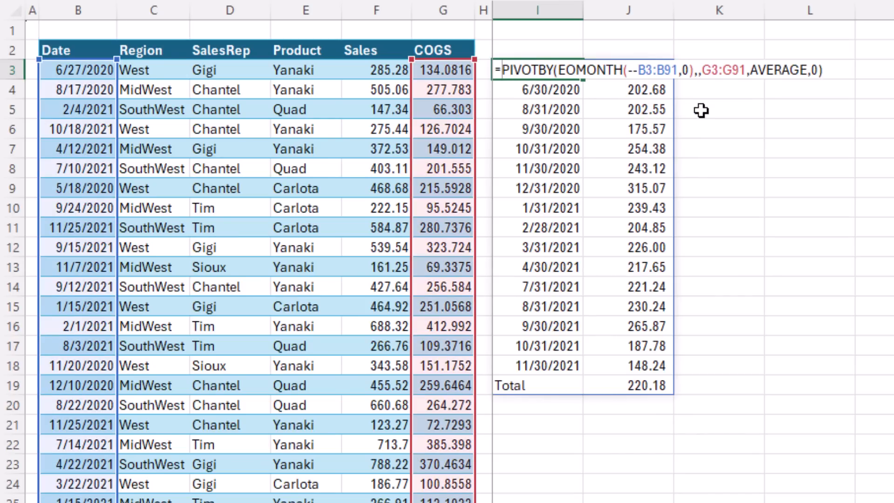
type("VSTACK(")
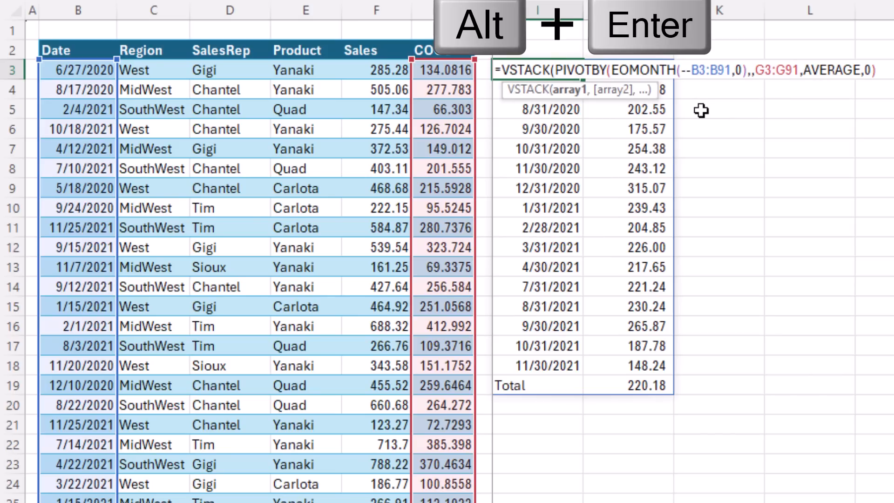
key("alt+Return")
key("alt+Return")
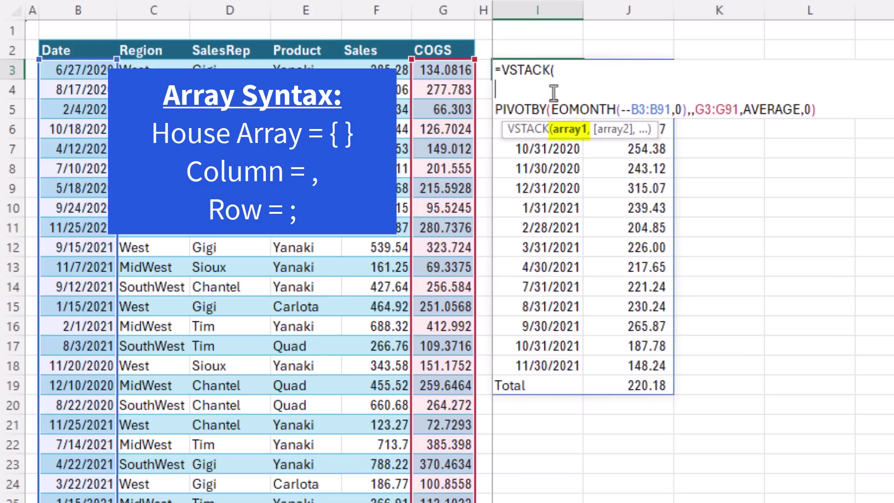
type("{")
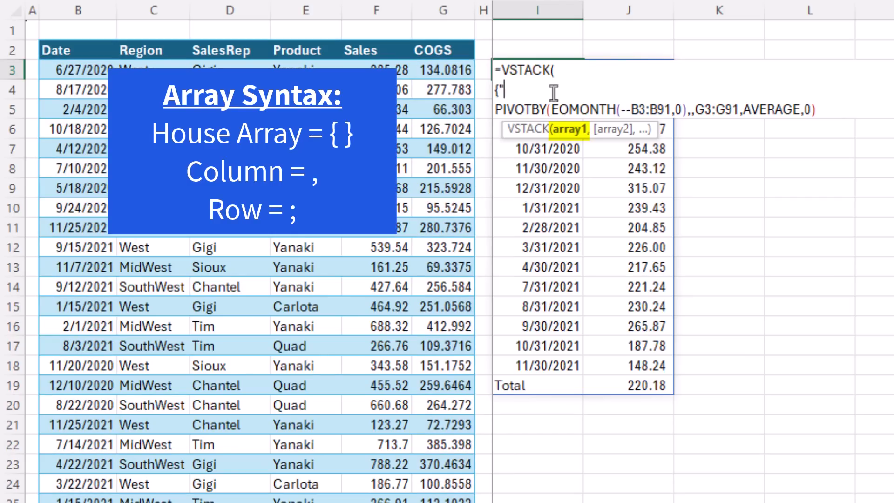
type("EOMonth\",")
type("\"Ave. C")
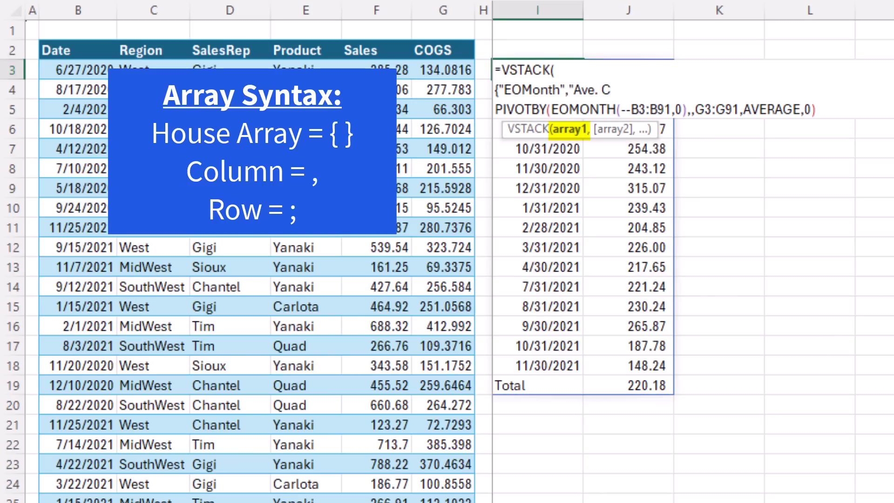
type("OGS\"}")
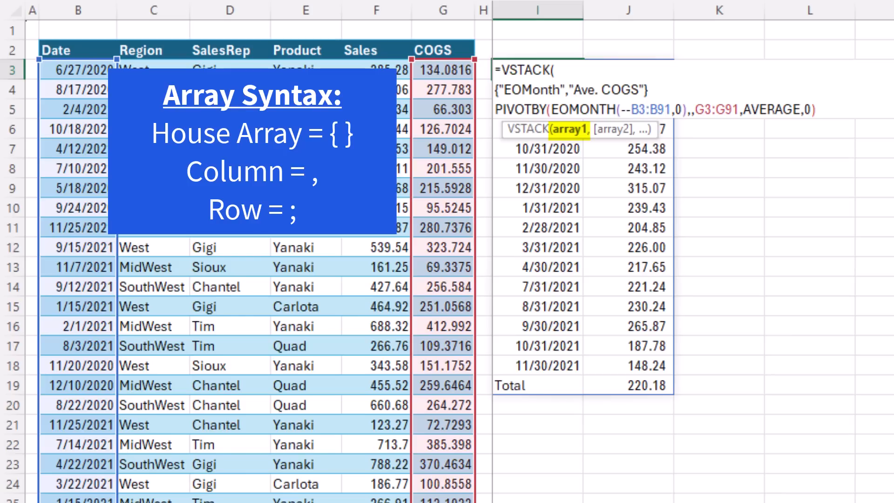
type(",")
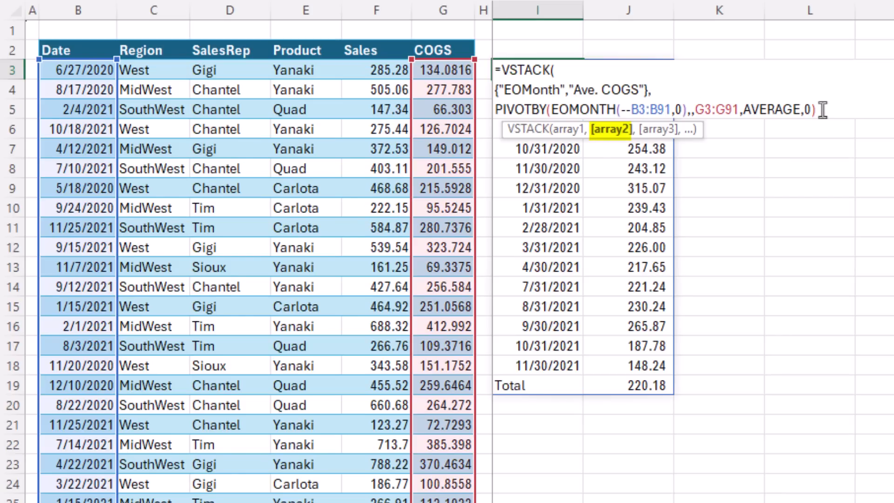
left_click(810, 109)
type(")")
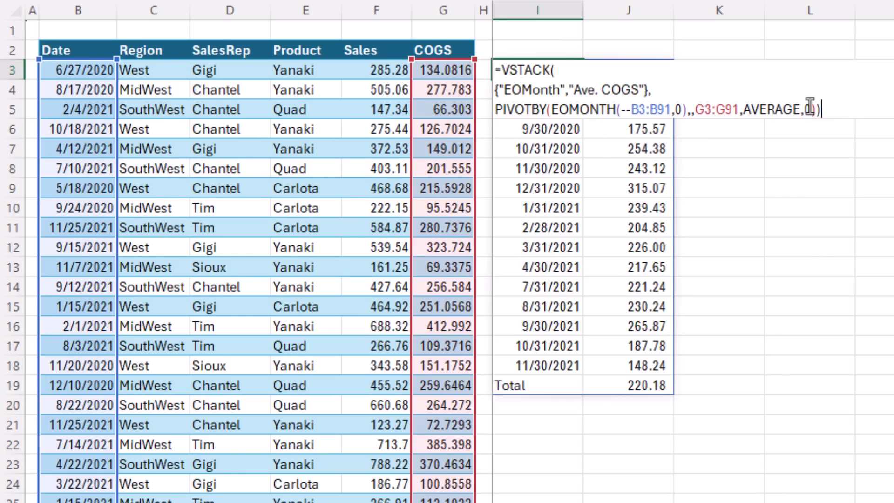
key("ctrl+Return")
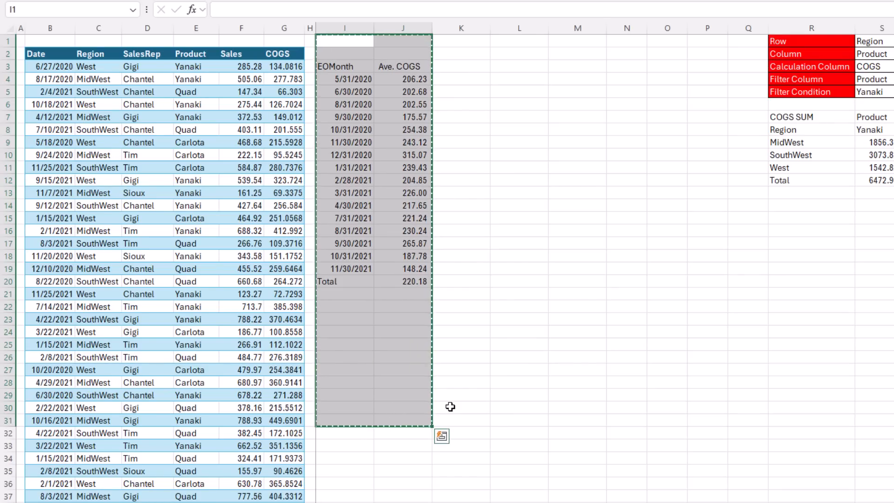
scroll(396, 407, "down", 5)
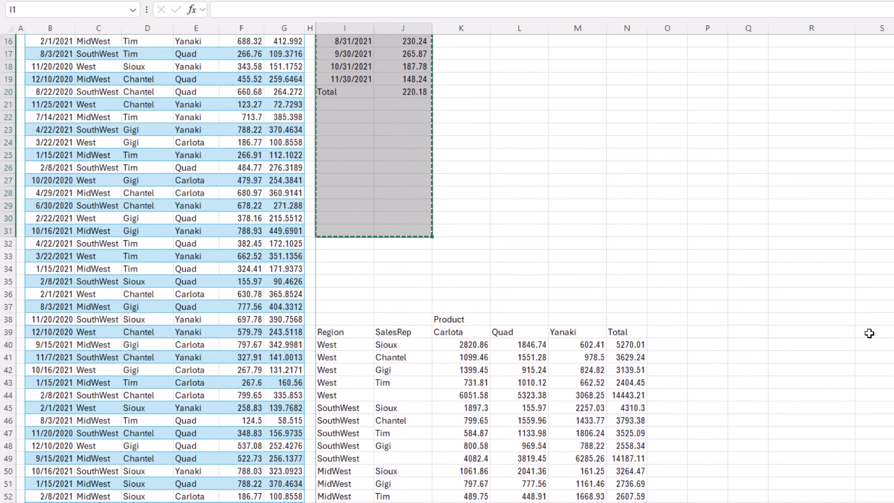
- Select the Q1:T14 selector and report block and drag it beside the data at J1
left_click(881, 334)
scroll(866, 231, "up", 10)
left_click_drag(748, 41, 881, 40)
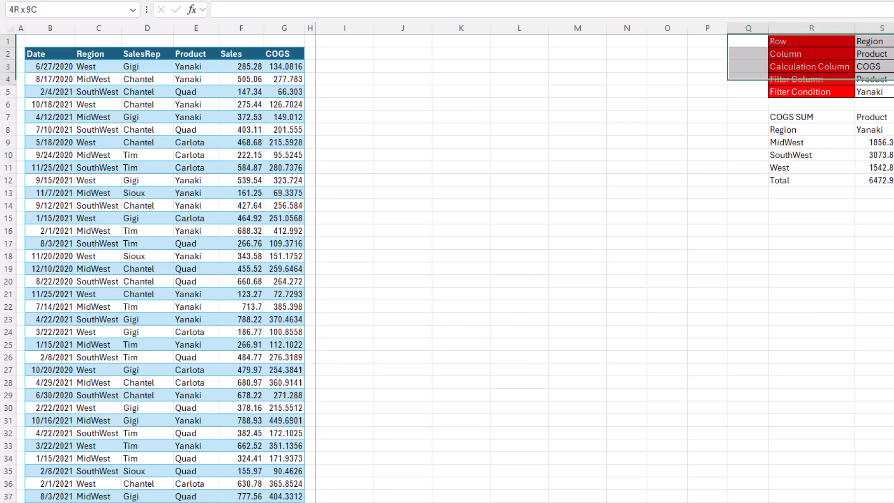
left_click_drag(748, 41, 881, 206)
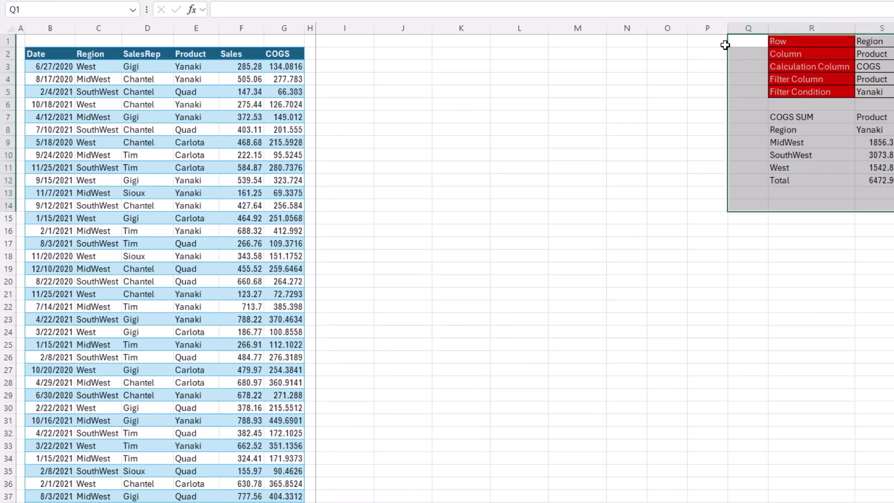
left_click_drag(729, 45, 350, 31)
left_click(517, 315)
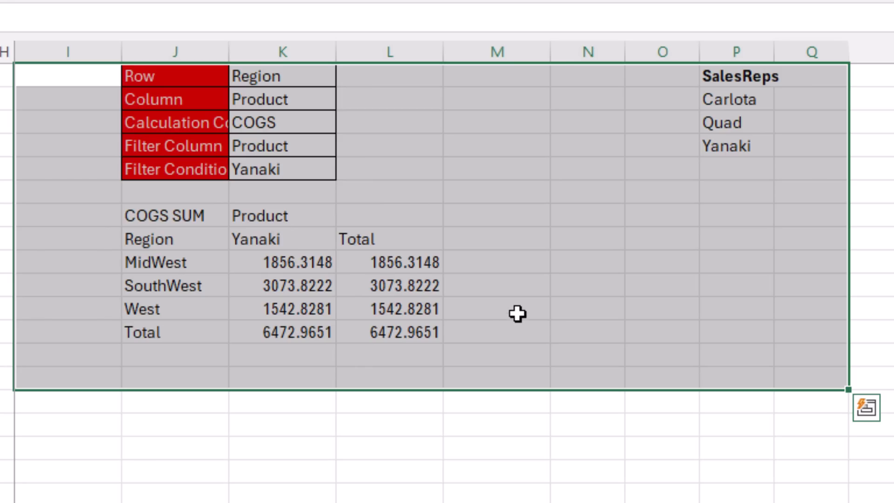
- Set the Row selector to SalesRep and the Calculation Column to Sales
left_click(318, 77)
left_click(346, 77)
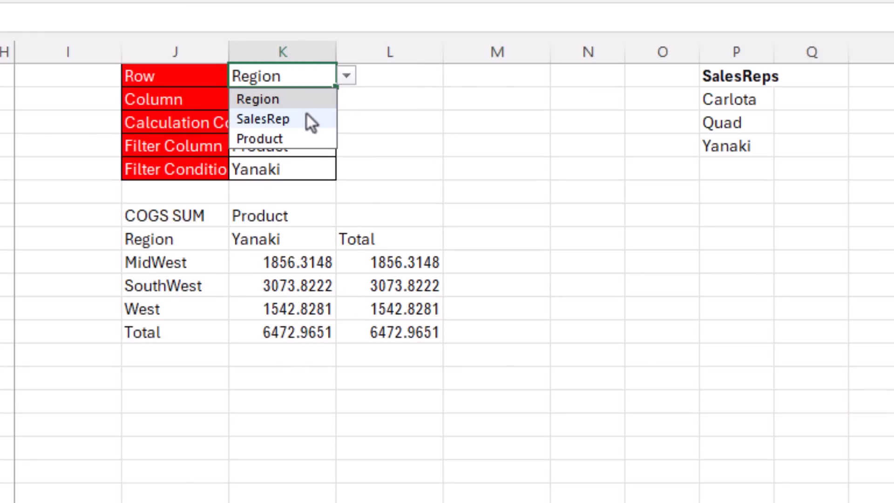
left_click(309, 124)
left_click(299, 100)
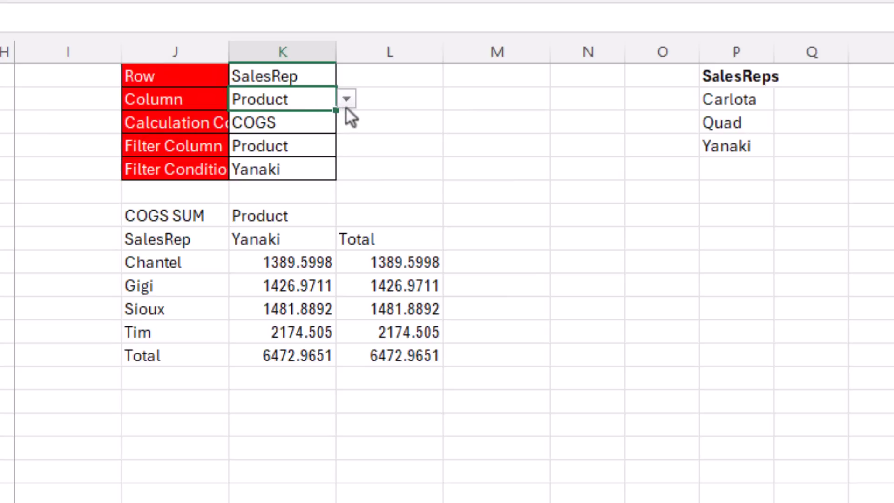
left_click(282, 123)
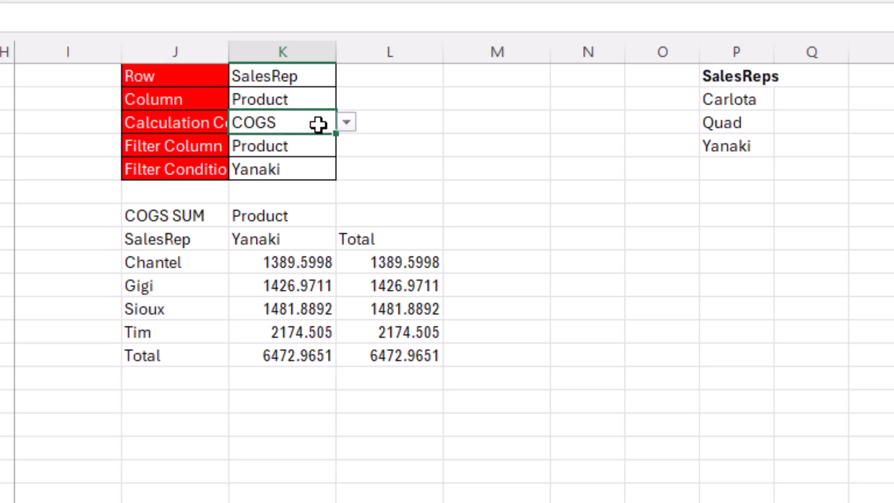
left_click(346, 124)
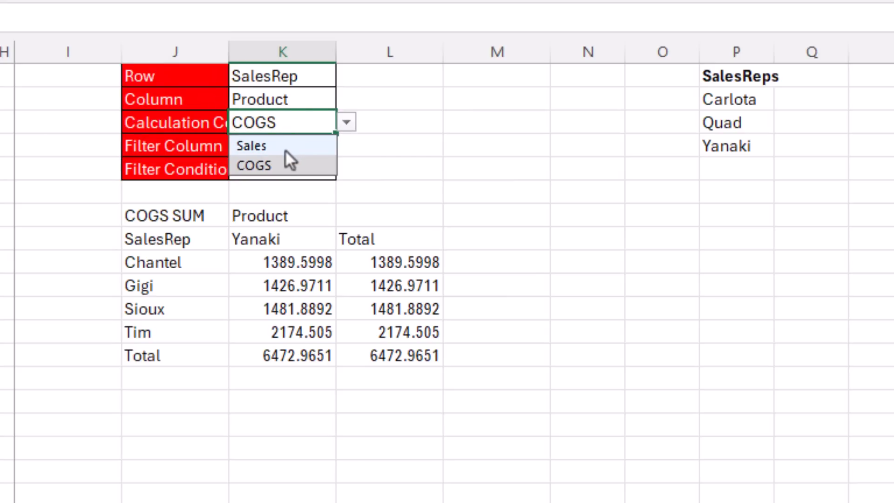
left_click(251, 146)
- Set Filter Column to Region and Filter Condition to West
left_click(305, 147)
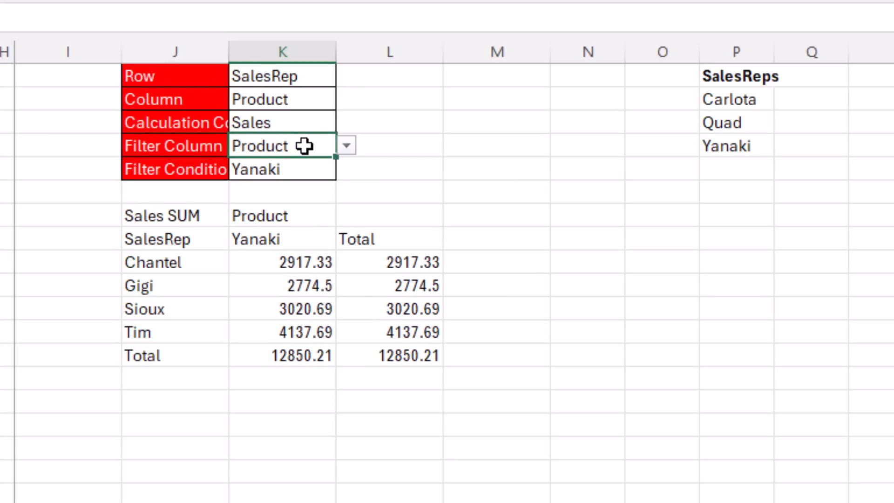
left_click(345, 146)
left_click(259, 170)
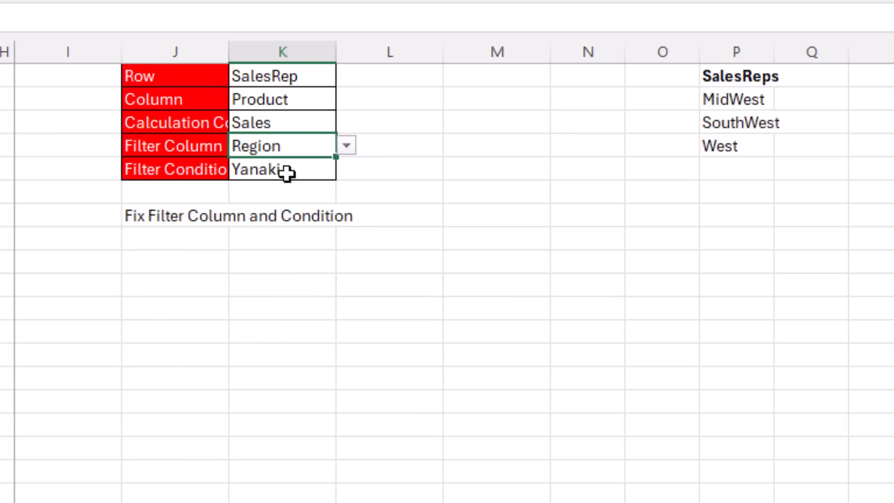
left_click(286, 173)
left_click(347, 170)
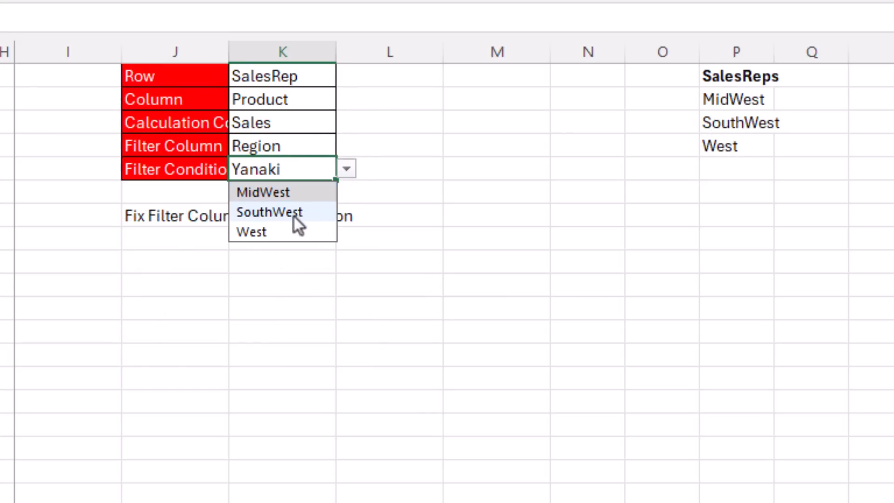
left_click(282, 232)
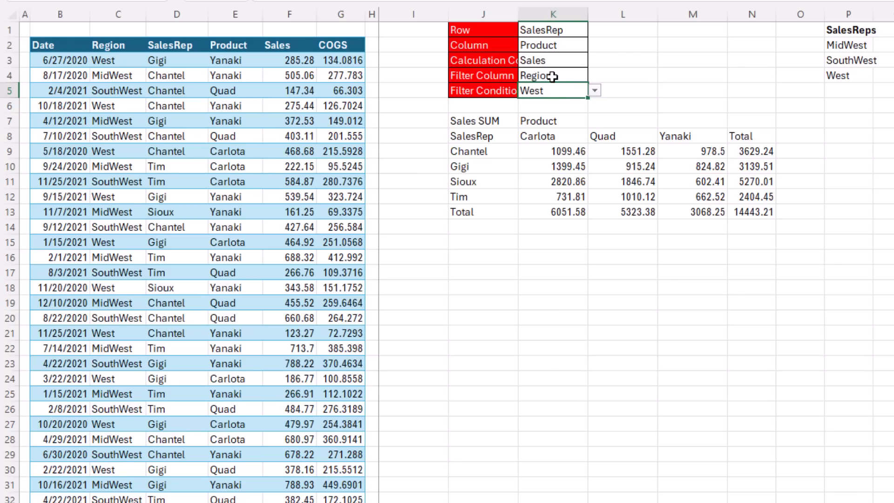
- Change Filter Column to SalesRep and Filter Condition to Gigi
left_click(553, 76)
left_click(594, 75)
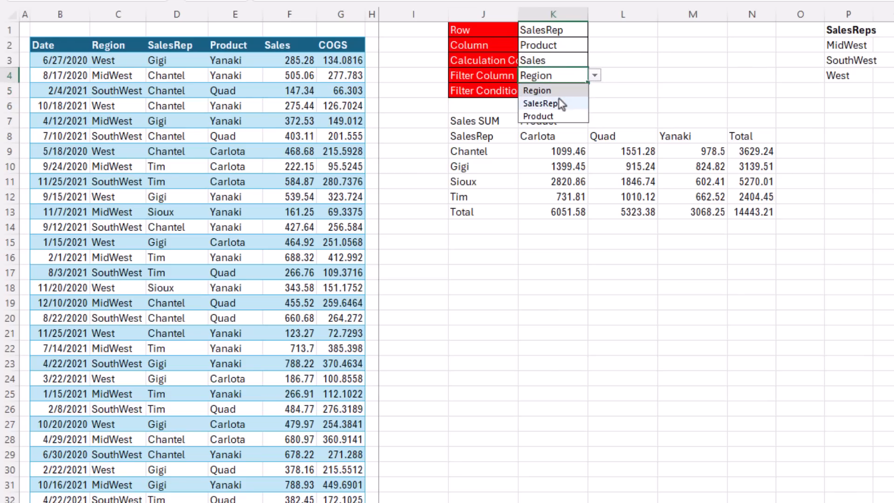
left_click(545, 97)
left_click(553, 91)
left_click(594, 91)
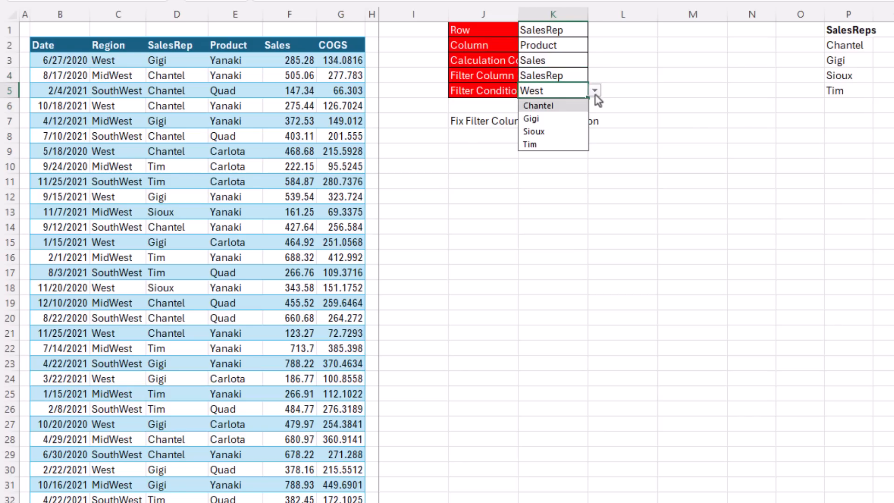
left_click(531, 117)
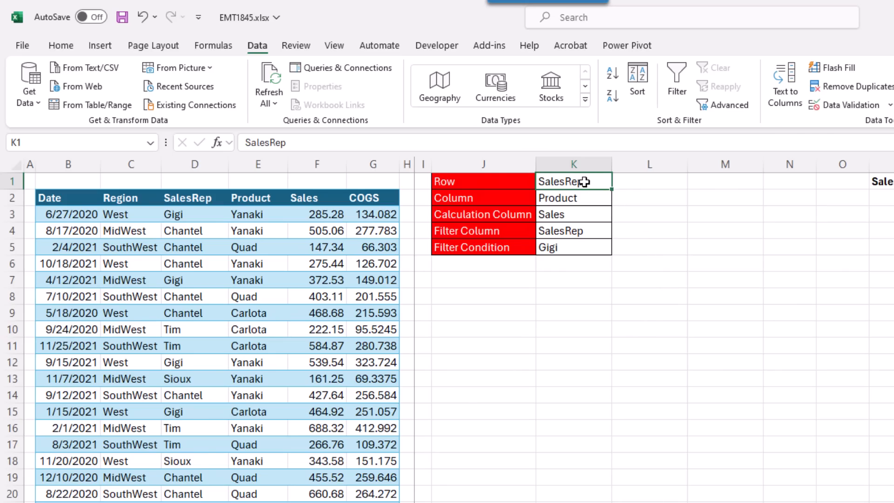
- Give the Row selector K1 a List validation sourced from the C2:E2 headers Region, SalesRep, Product
left_click(131, 197)
left_click_drag(131, 198, 252, 198)
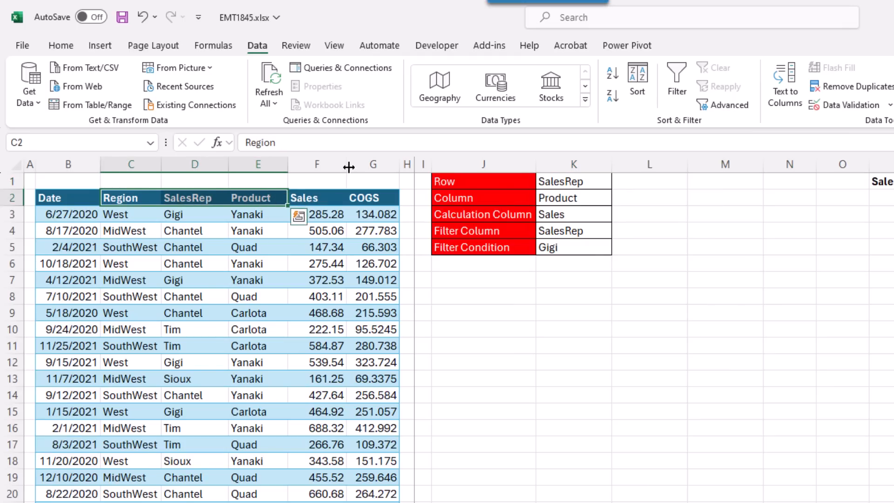
left_click(586, 183)
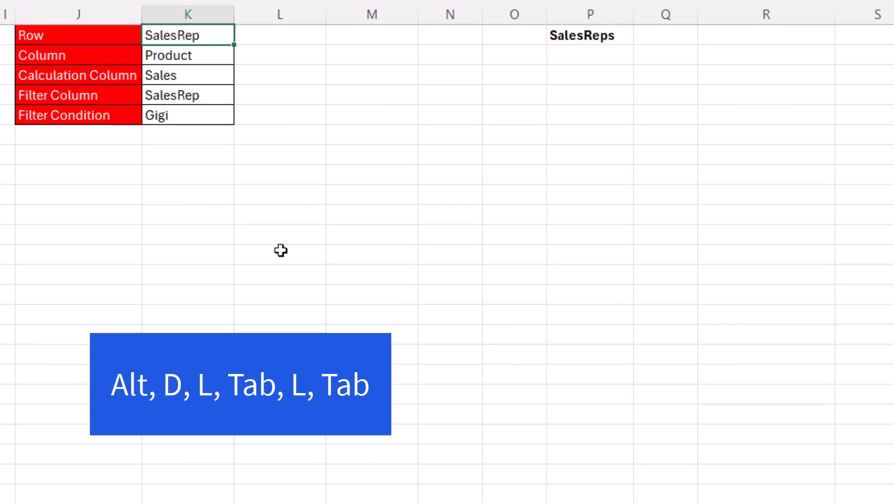
key("alt+d")
key("l")
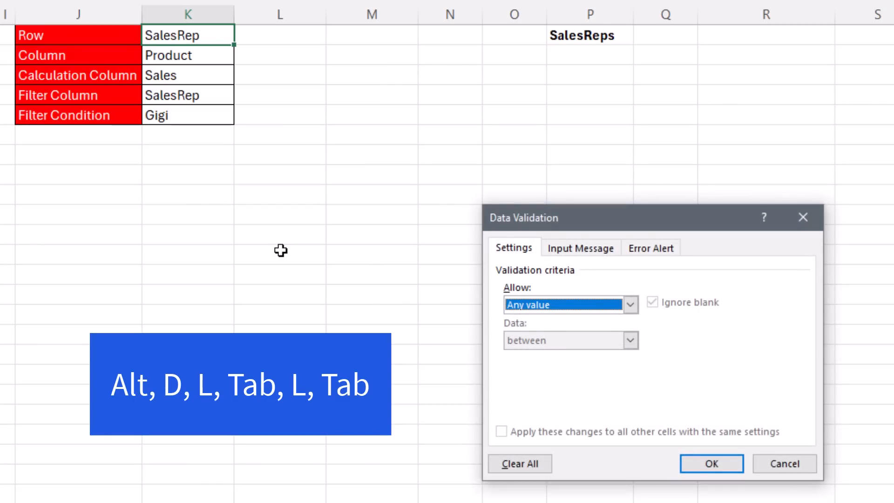
key("l")
key("Tab")
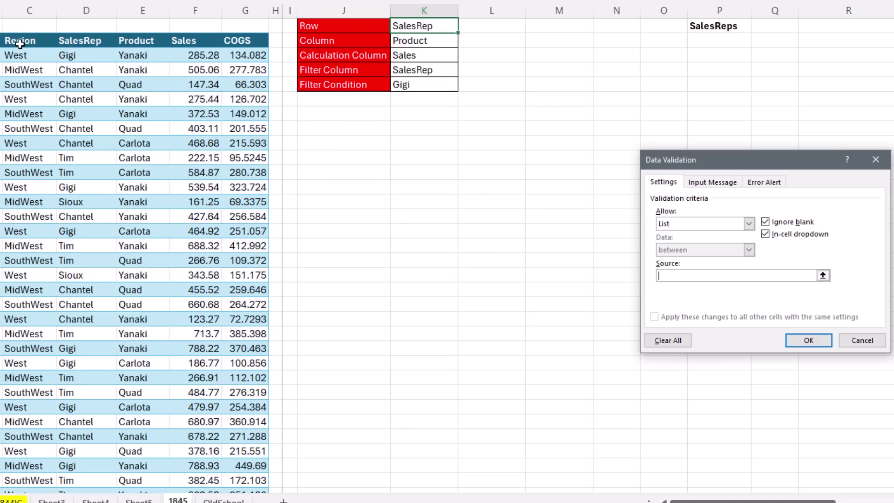
left_click_drag(19, 41, 136, 41)
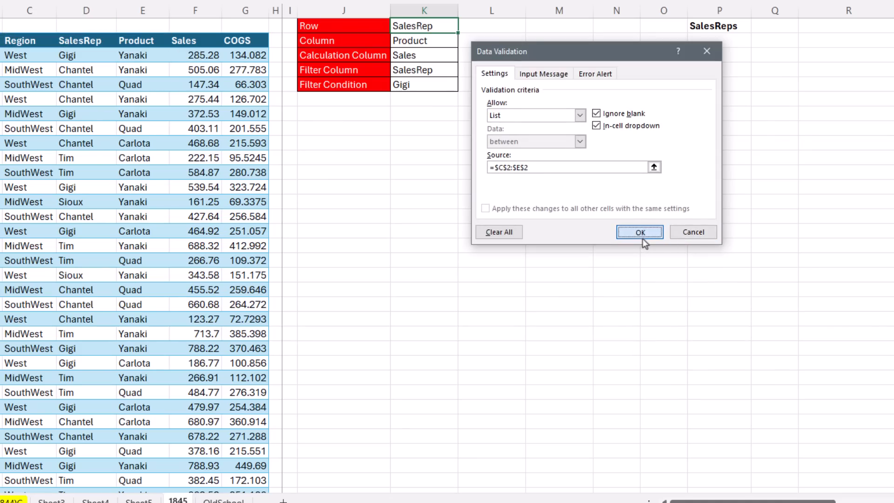
- Confirm the Row dropdown and paste it onto the Column and Filter Column cells
left_click(642, 238)
key("ctrl+c")
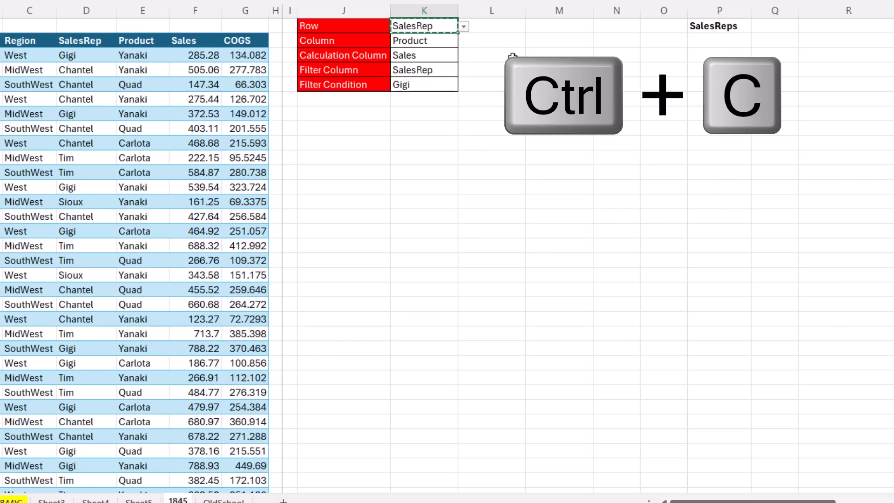
left_click(424, 40)
key("ctrl+v")
left_click(424, 70)
key("ctrl+v")
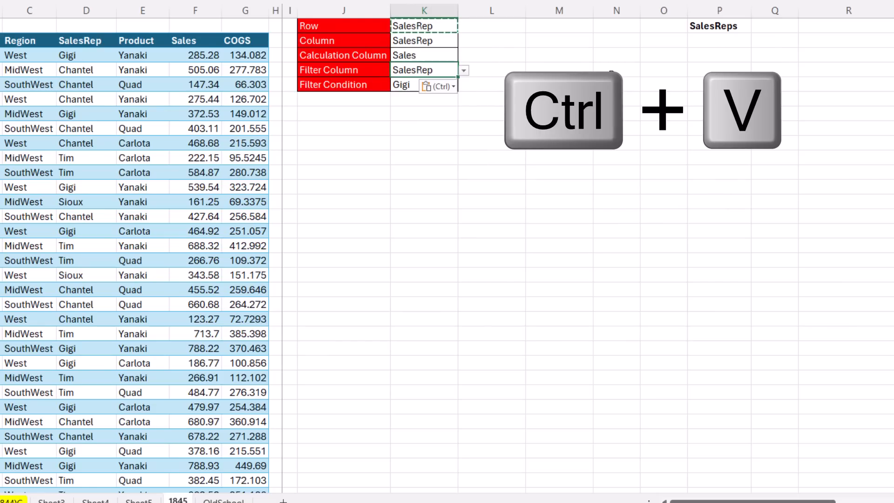
- Give Calculation Column K3 a List validation from the Sales and COGS headers F2:G2
left_click(463, 71)
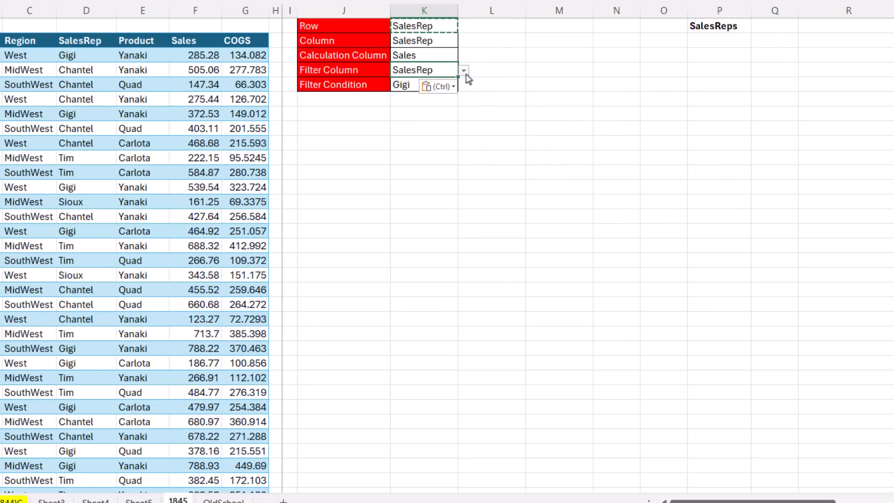
key("alt")
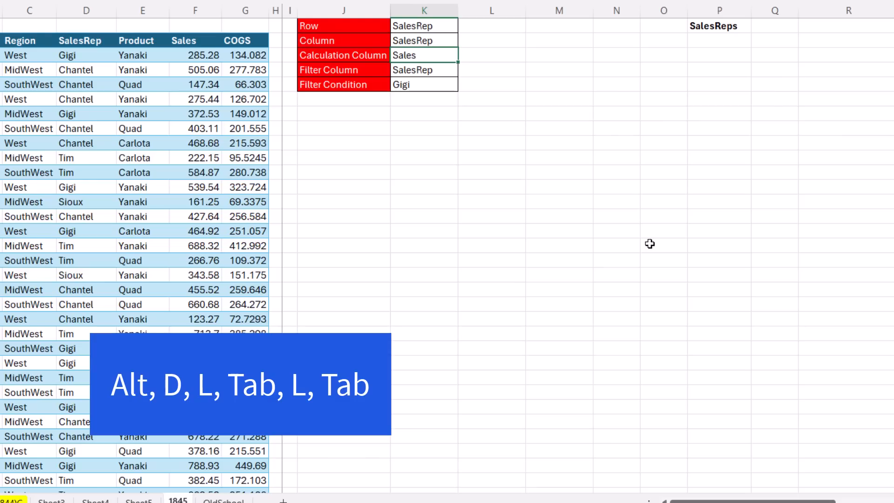
key("d")
key("l")
key("Tab")
key("l")
key("Tab")
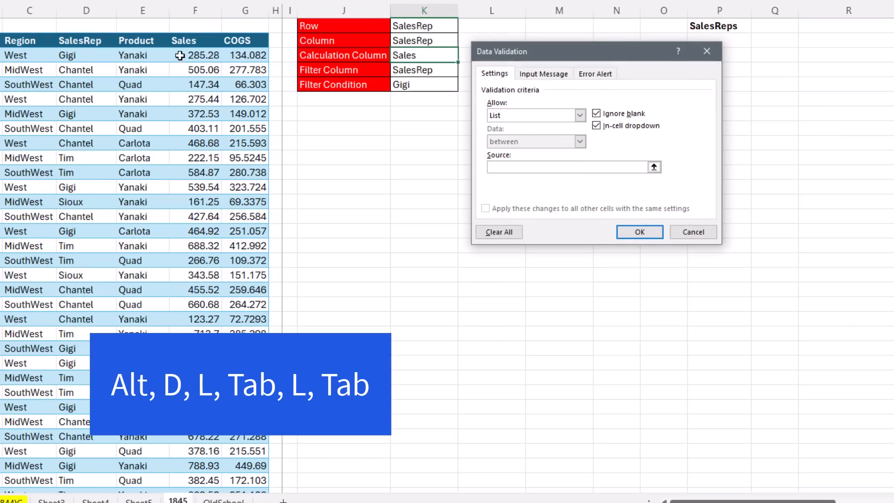
left_click_drag(184, 41, 237, 41)
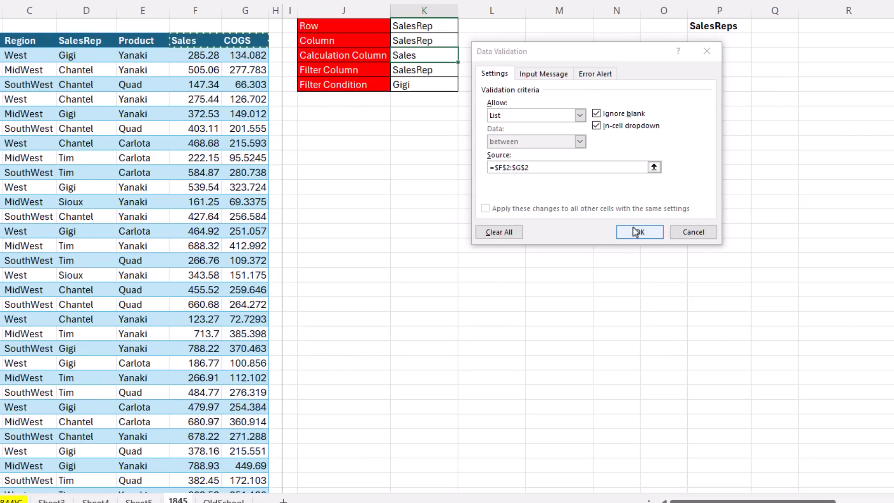
left_click(637, 232)
- Try the Calculation Column and Filter Column dropdowns without changing them
left_click(464, 57)
left_click(424, 70)
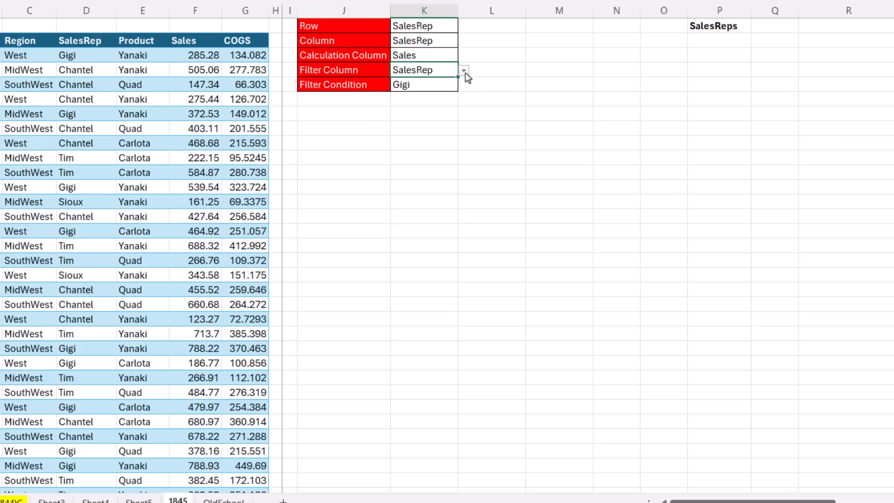
left_click(464, 72)
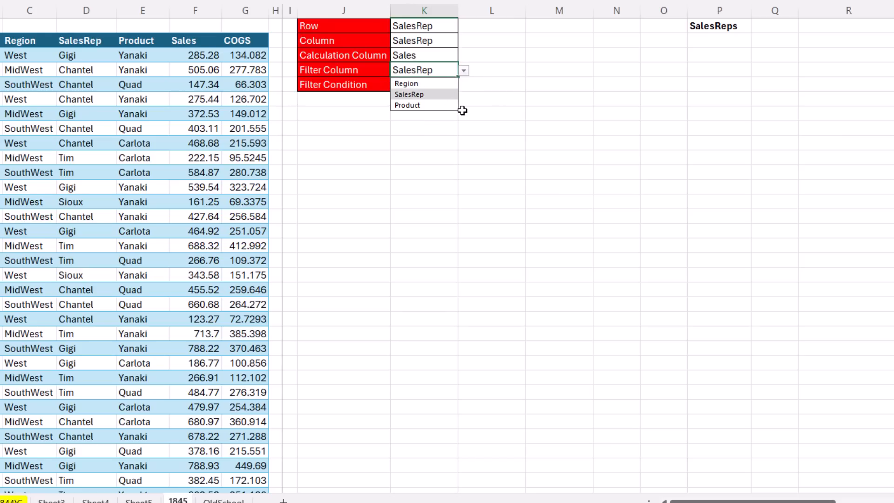
left_click(435, 88)
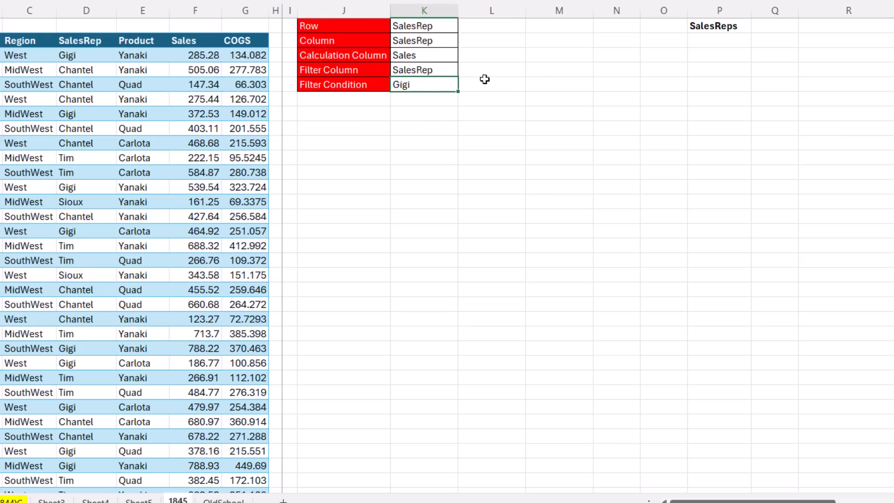
- Enter XLOOKUP(K4,C2:E2,C3:E91) in P2 to return the column named in Filter Column
left_click(709, 41)
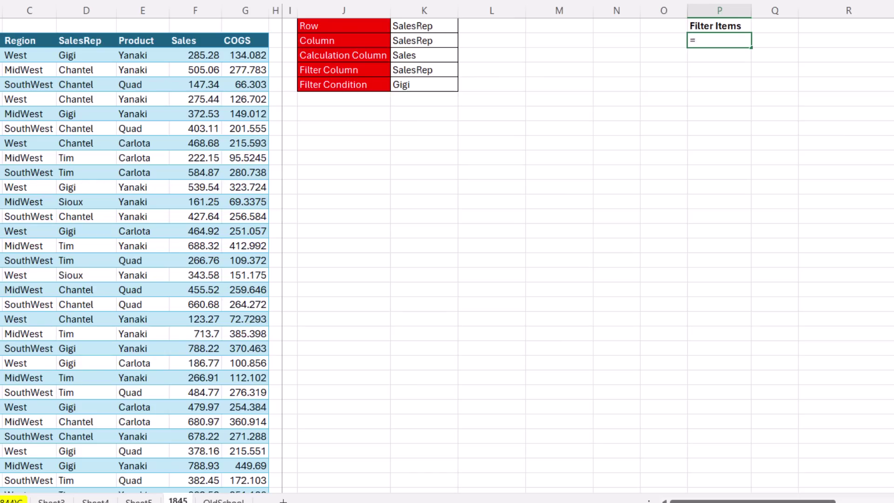
type("xlookup(")
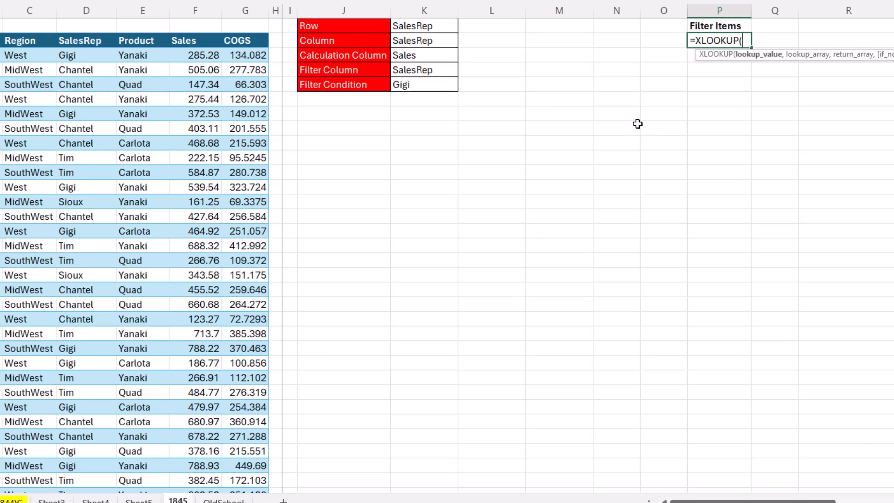
left_click(429, 72)
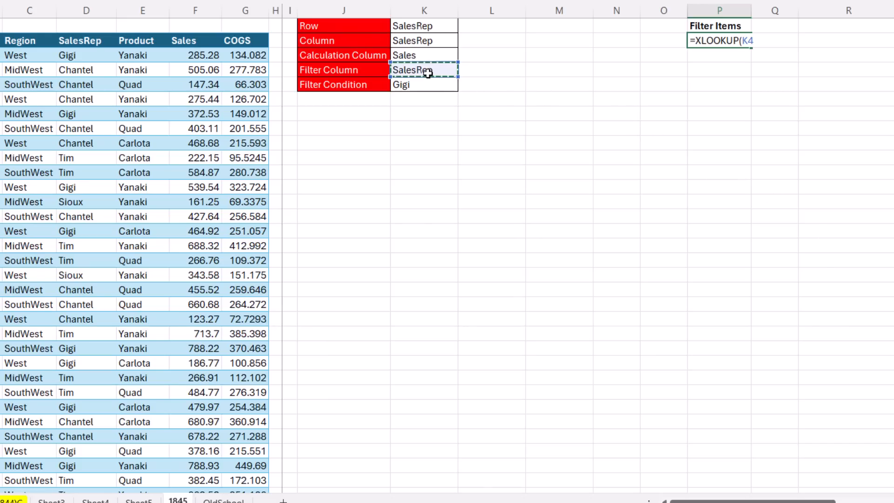
type(",")
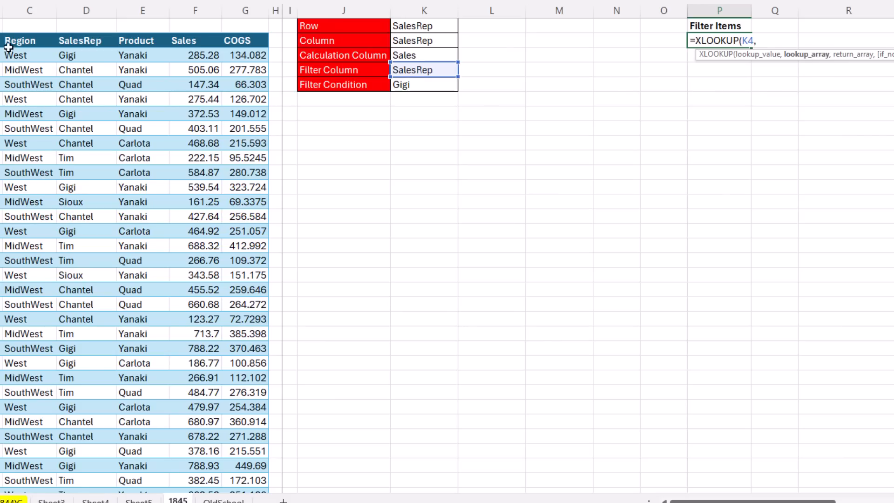
left_click_drag(20, 41, 143, 41)
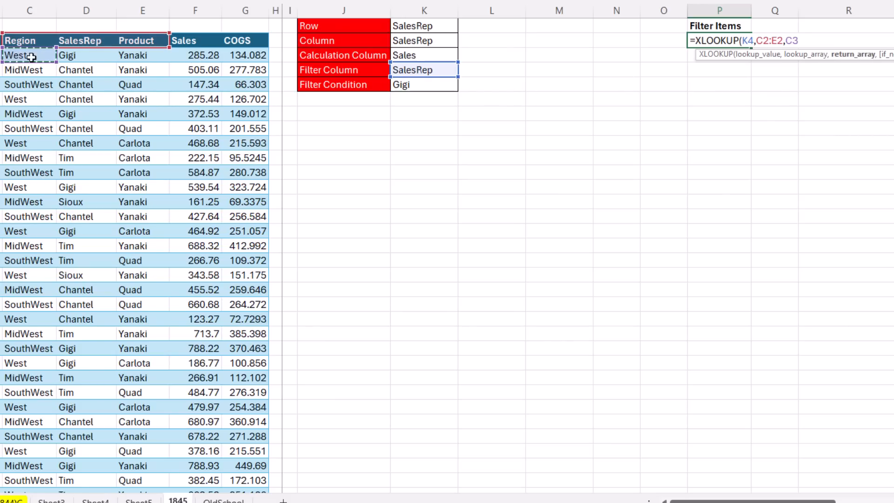
left_click_drag(33, 56, 132, 72)
key("ctrl+shift+Down")
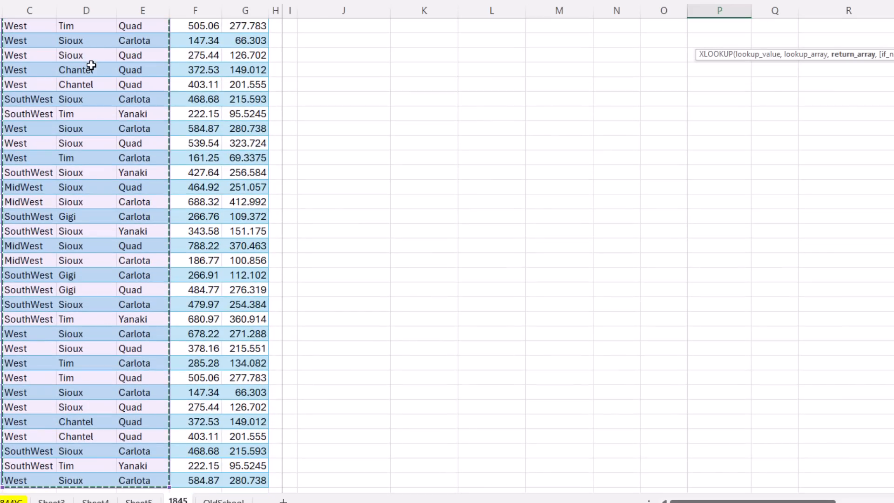
key("ctrl+BackSpace")
type("=XLOOKUP(K4,C2:E2,C3:E91)")
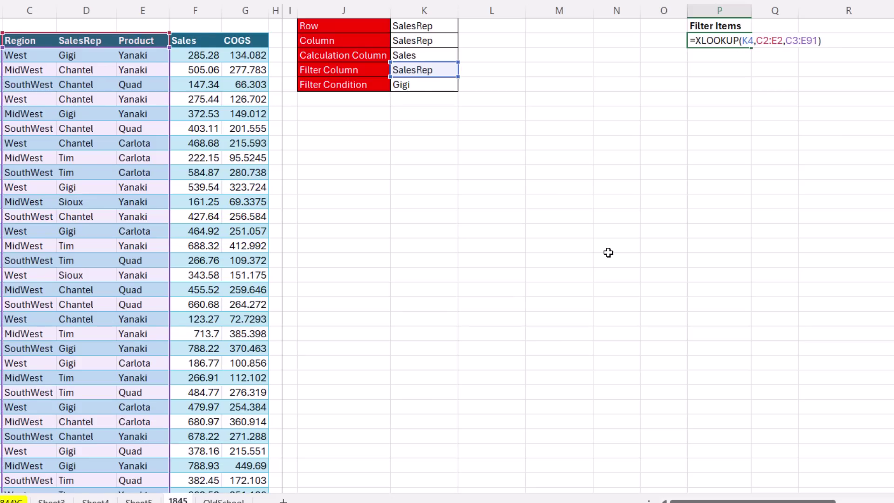
key("Return")
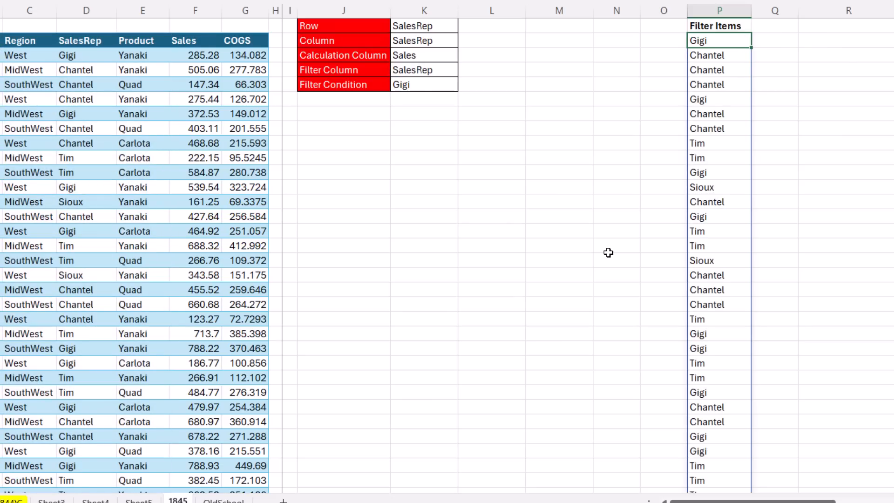
- Wrap it in SORT(UNIQUE()) so P2 spills Chantel, Gigi, Sioux, Tim
key("F2")
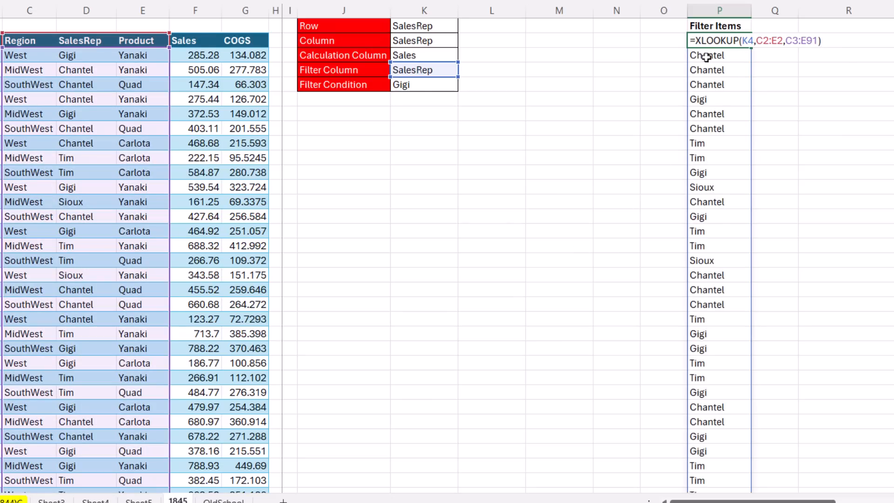
type("sort(")
type("unique(")
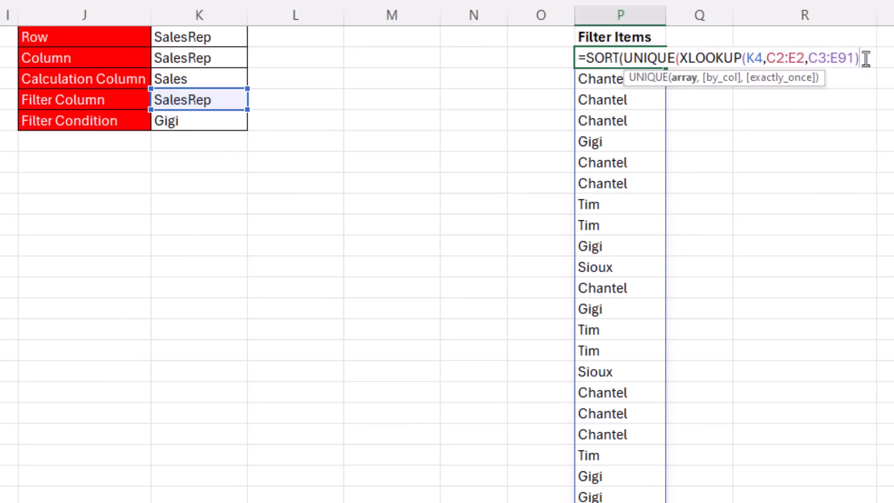
type("))")
key("ctrl+Return")
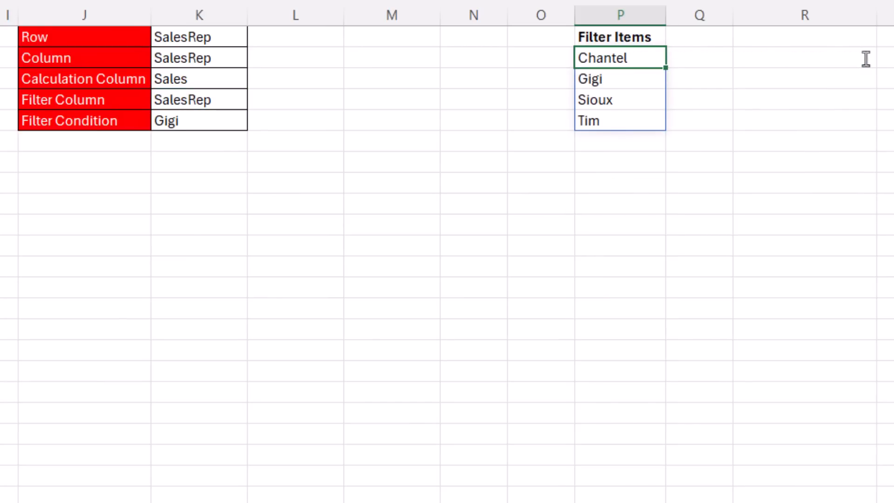
left_click(229, 127)
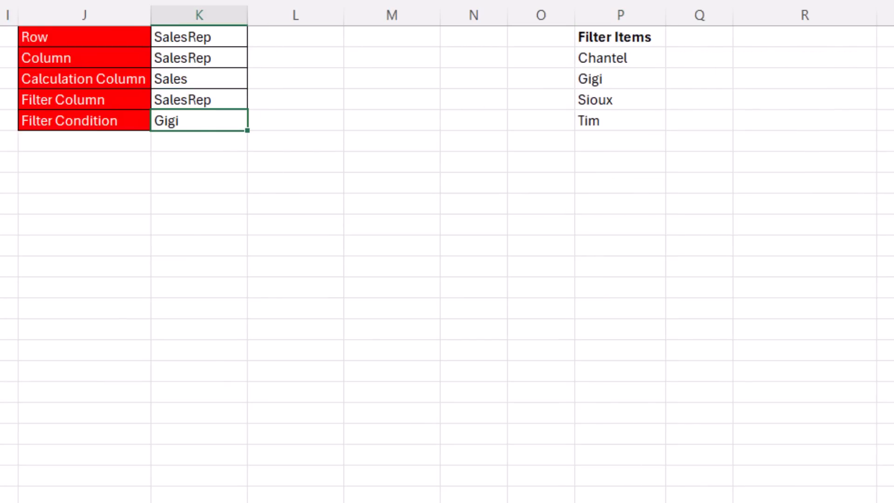
- Give Filter Condition K5 a List validation sourced from the Filter Items spill =$P$2#
key("alt+a")
key("v")
key("v")
left_click(420, 167)
left_click(307, 212)
mouse_move(391, 84)
left_mouse_down()
mouse_move(477, 69)
mouse_move(531, 154)
left_mouse_up()
left_click(602, 59)
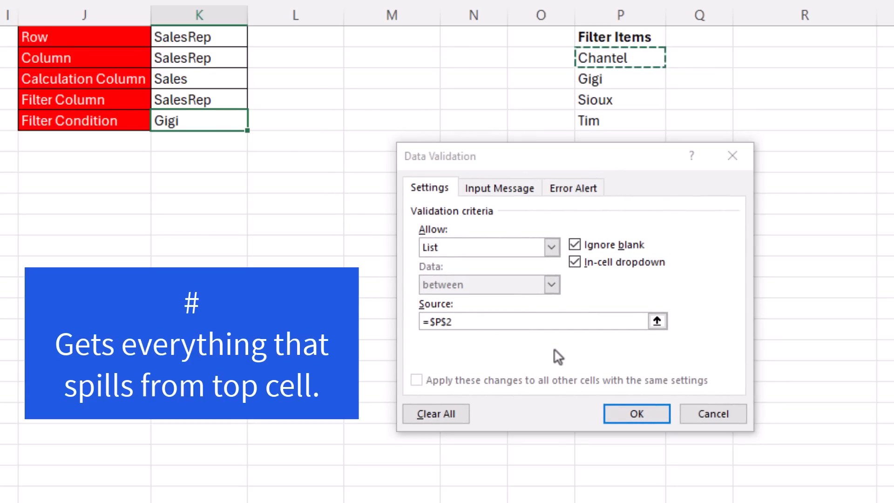
type("#")
left_click(635, 413)
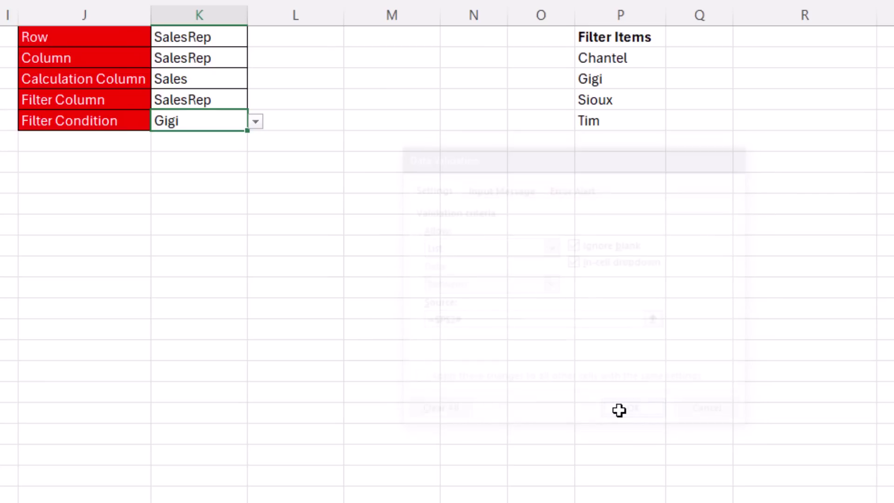
- Switch Filter Column to Region and check that Filter Condition now lists regions
left_click(257, 124)
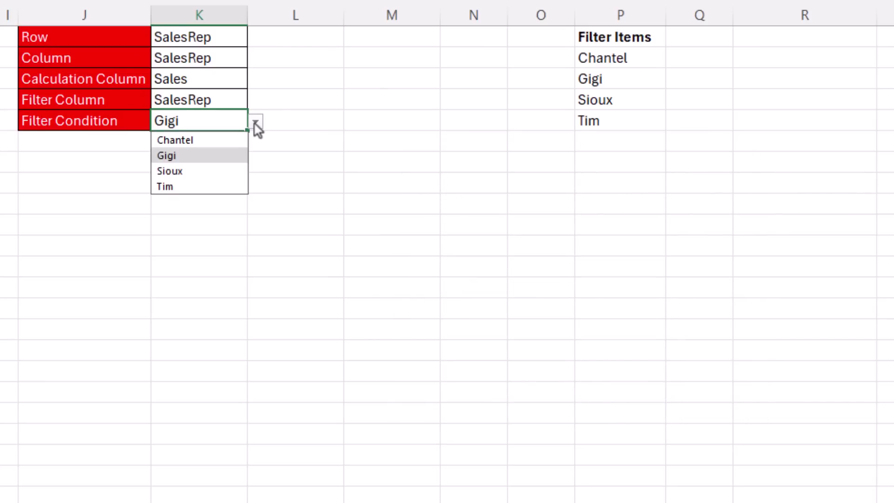
left_click(234, 100)
left_click(190, 119)
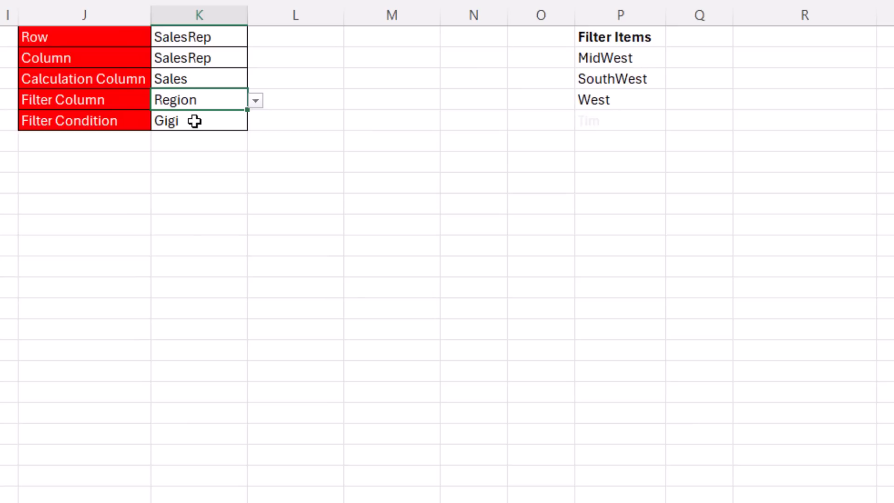
left_click(256, 124)
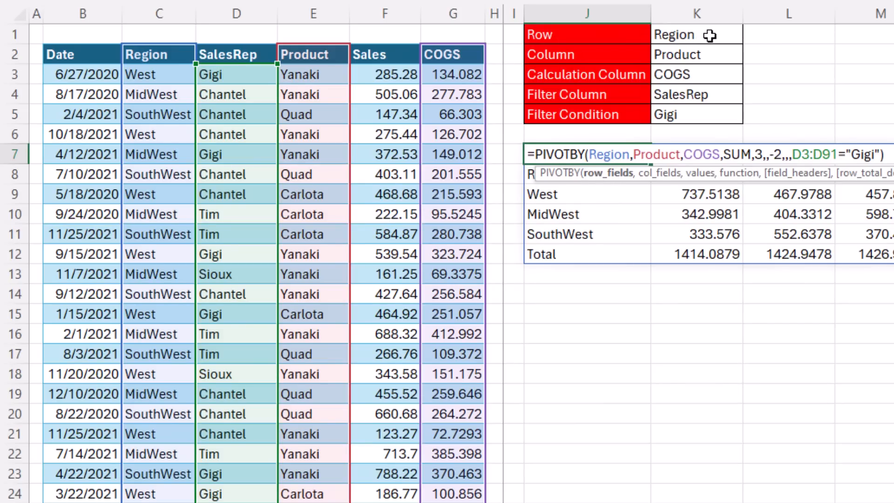
- Replace the hard-coded Region row field with XLOOKUP(K1,C2:E2,C3:E91)
left_click(667, 154)
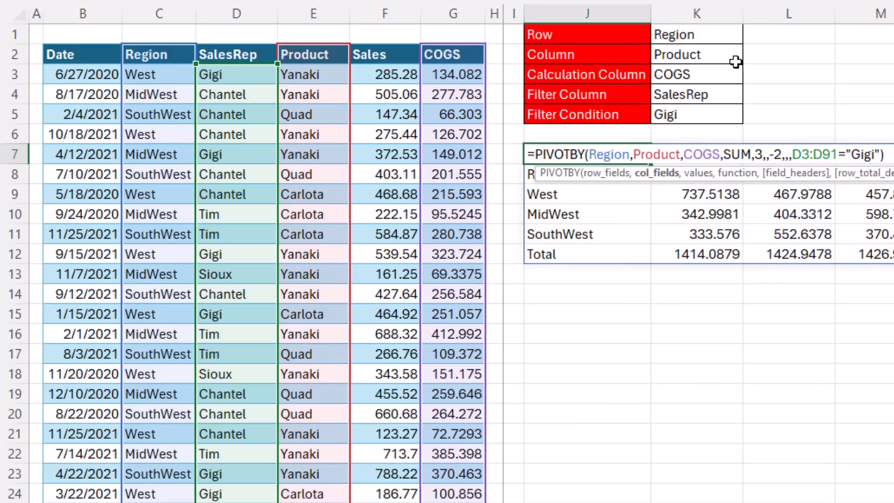
left_click(708, 154)
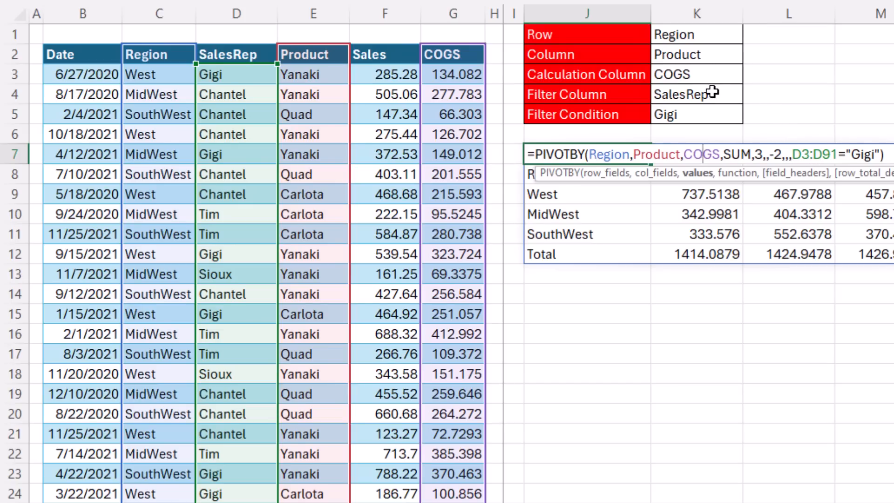
double_click(607, 155)
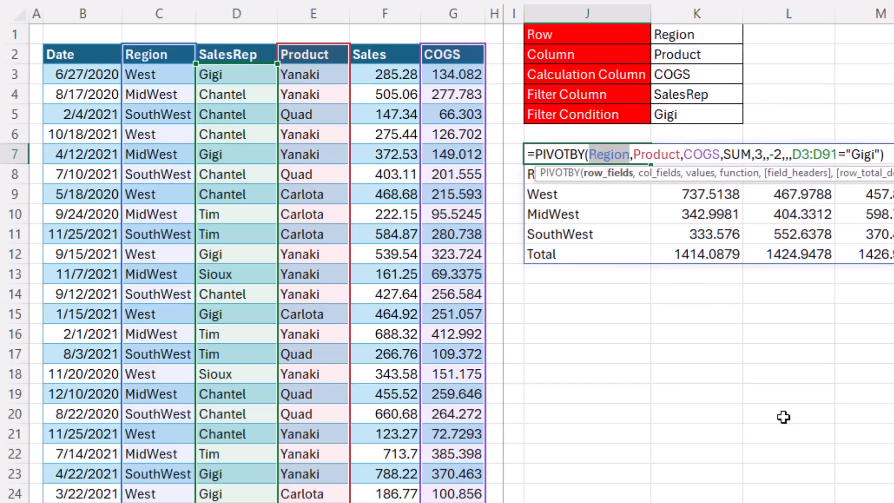
type("xLOOKUP(")
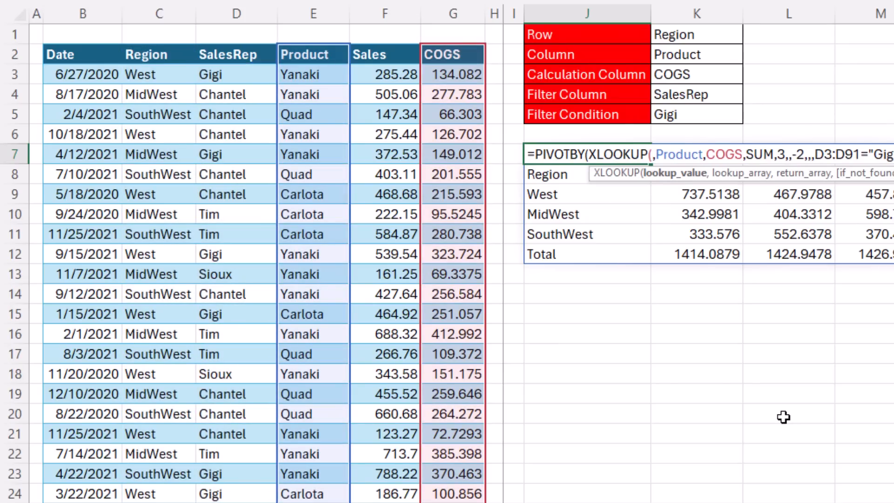
left_click(696, 34)
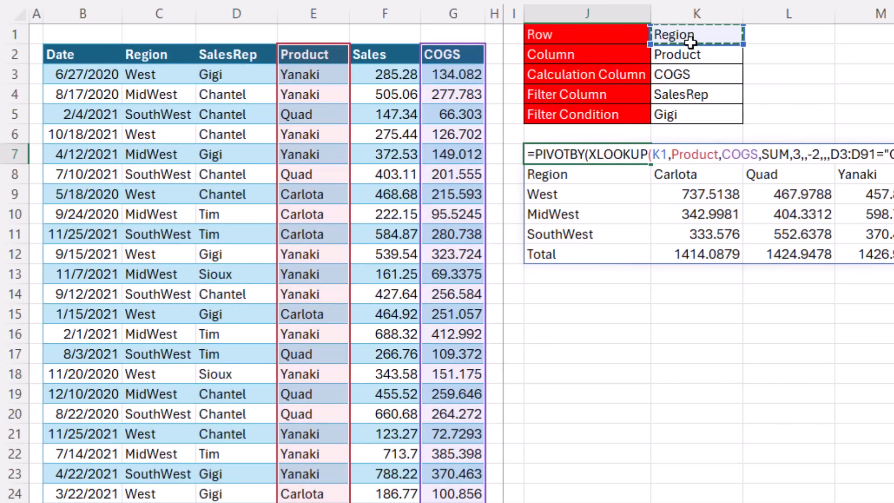
type(",,")
left_click_drag(147, 54, 304, 55)
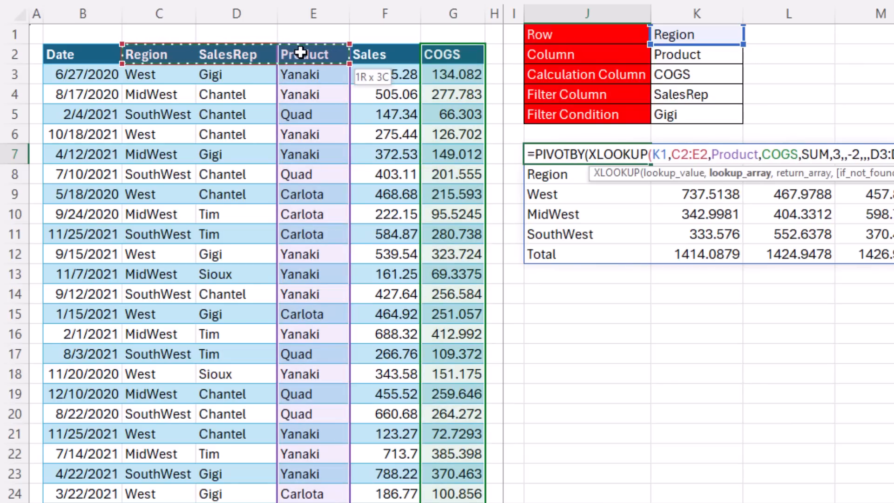
type(",")
left_click_drag(147, 75, 300, 94)
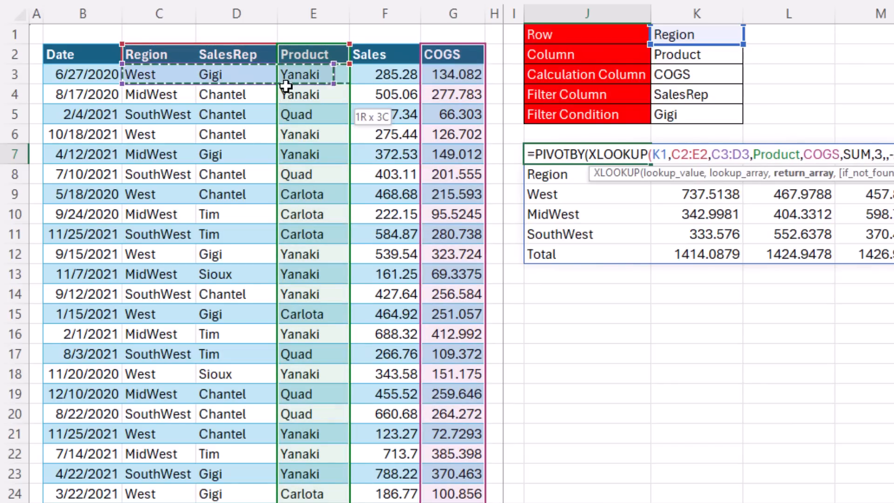
key("ctrl+shift+Down")
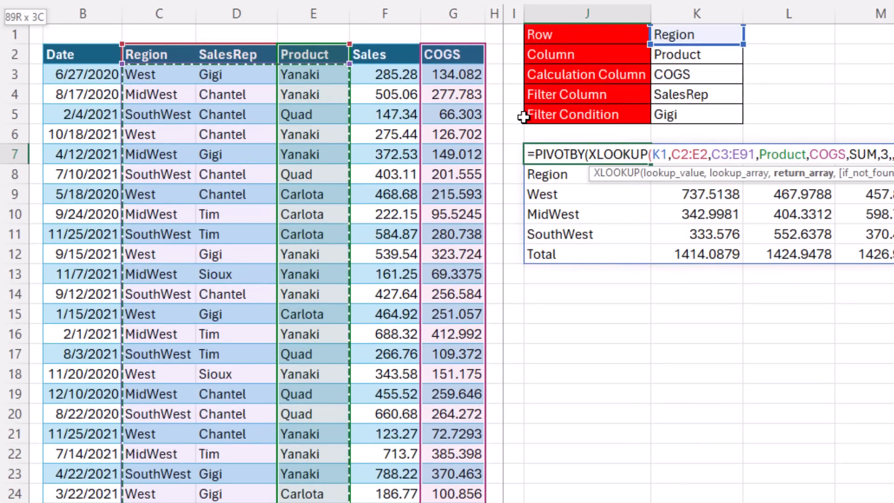
type(")")
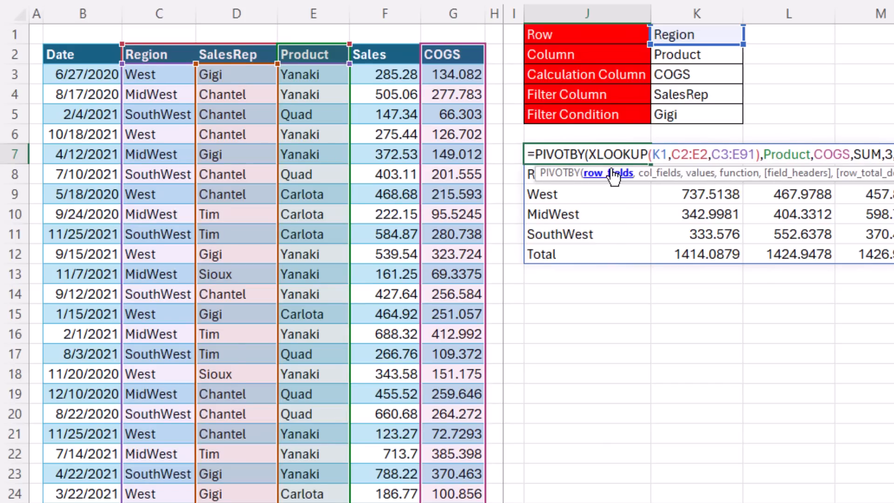
- Replace the fixed Product column field with XLOOKUP(K2,C2:E2,C3:E91)
left_click(612, 175)
mouse_move(615, 155)
left_click(656, 173)
type("XLOOKUP(")
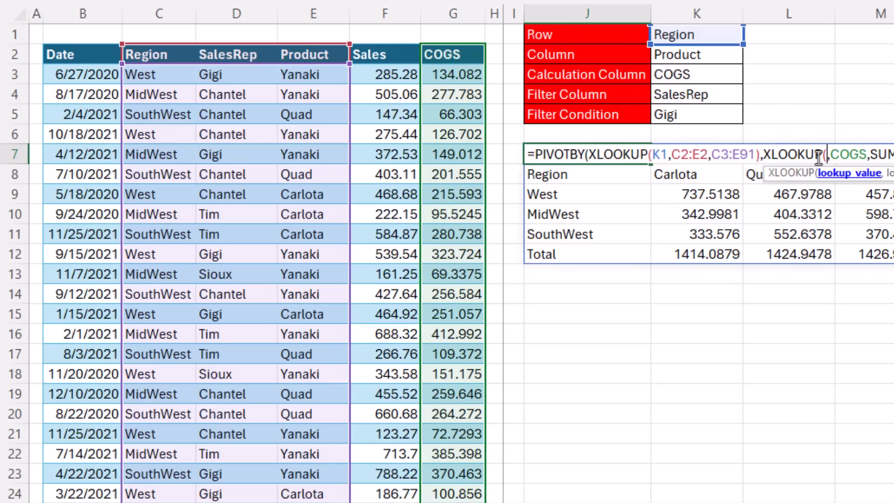
left_click(689, 55)
type(",")
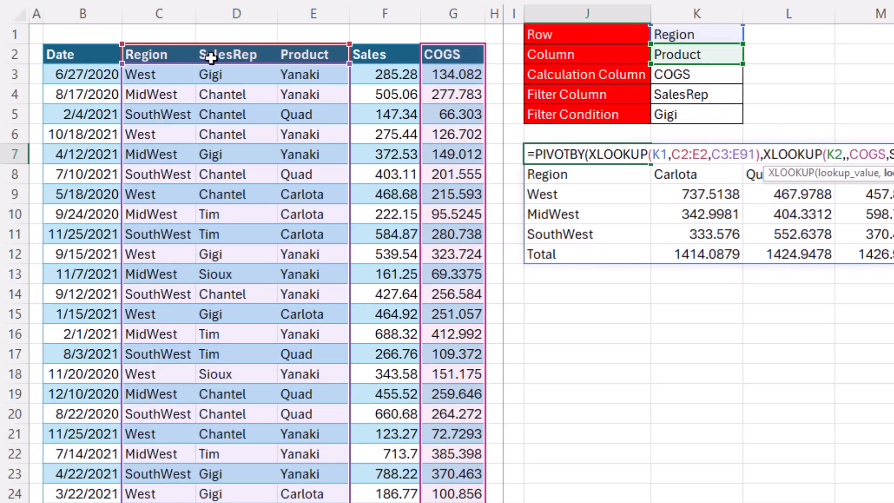
left_click_drag(146, 55, 310, 54)
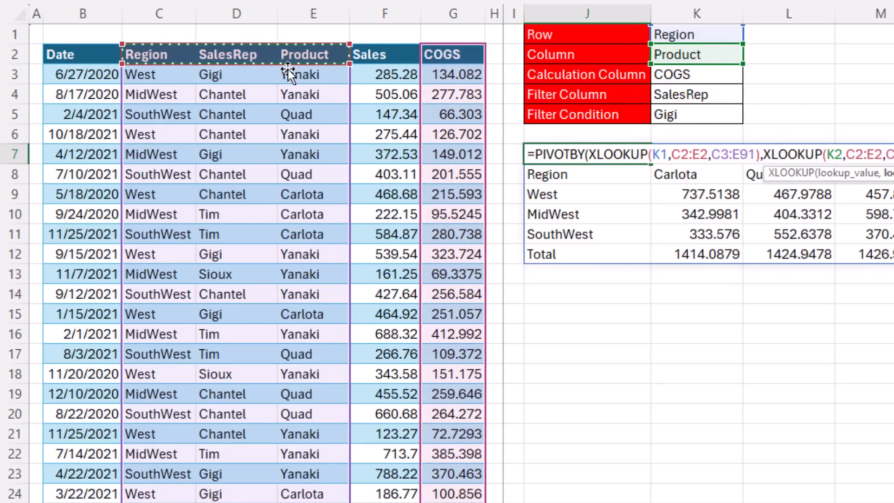
type(",COGS,SUM,3,,-")
left_click_drag(123, 65, 294, 90)
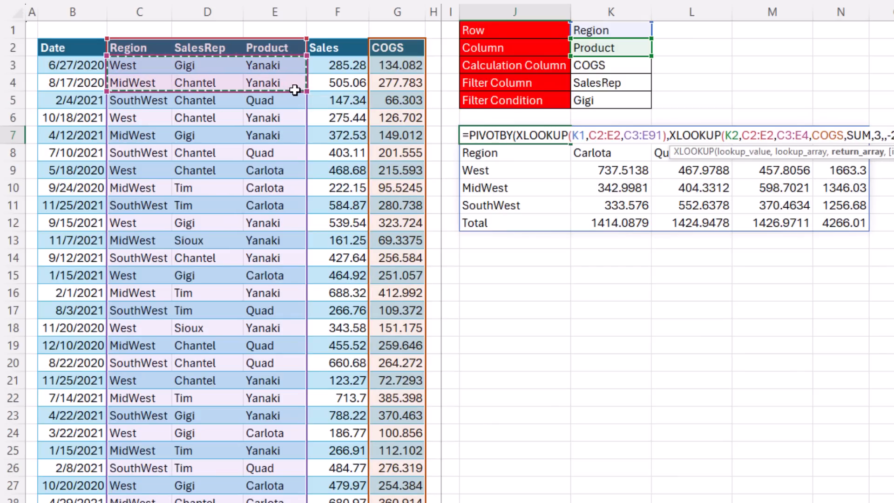
key("ctrl+shift+Down")
type(")")
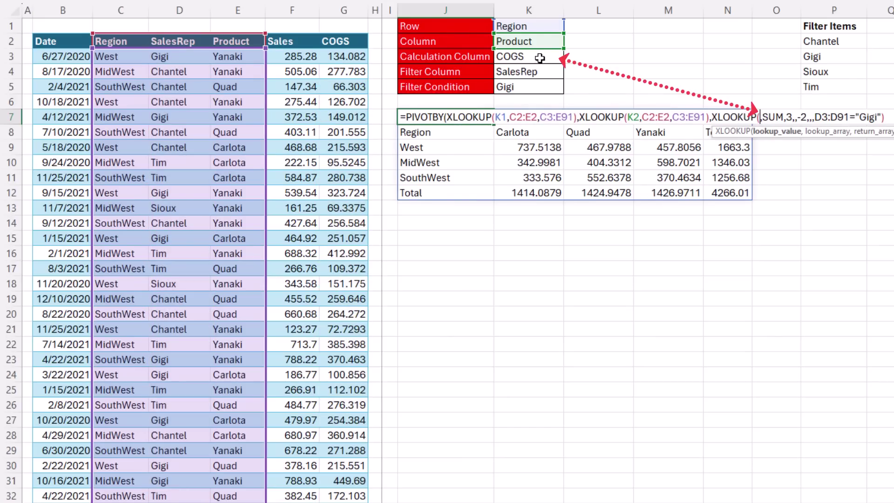
- Make the values argument XLOOKUP(K3,F2:G2,F3:G91)
left_click(539, 56)
type(",")
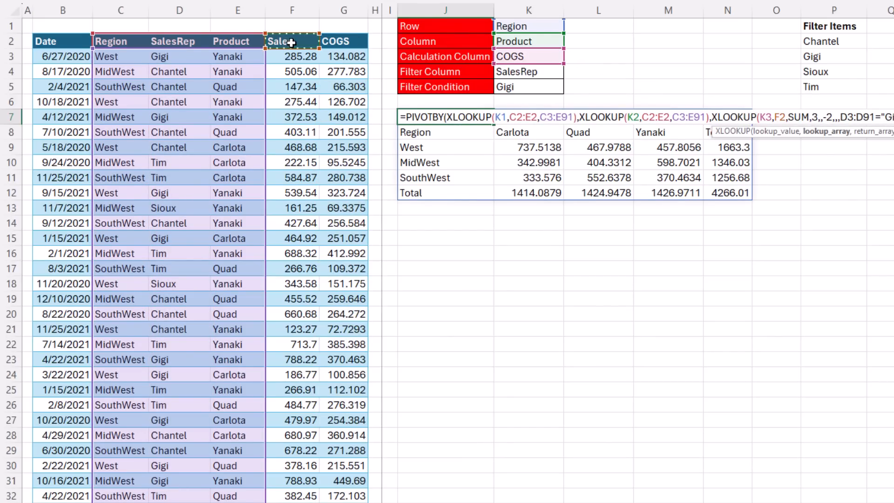
mouse_move(286, 43)
left_mouse_down()
mouse_move(338, 43)
mouse_move(343, 57)
left_mouse_up()
type(",")
key("ctrl+shift+Down")
scroll(318, 57, "up", 15)
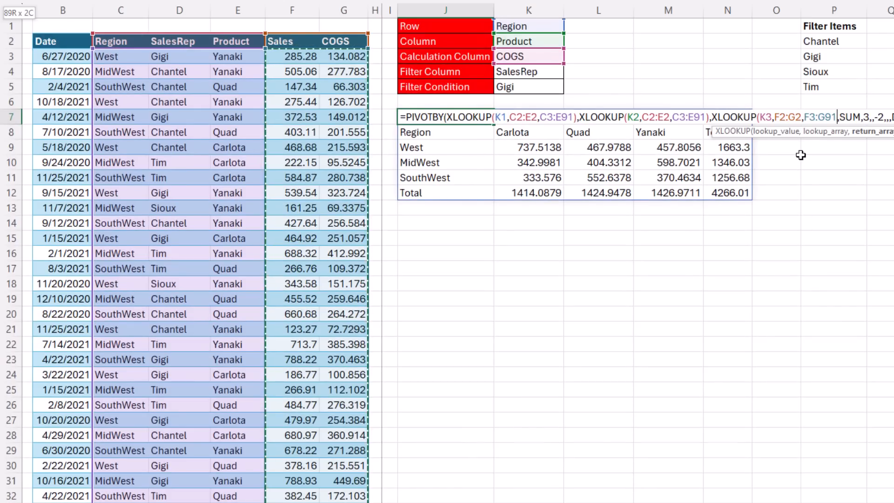
type(")")
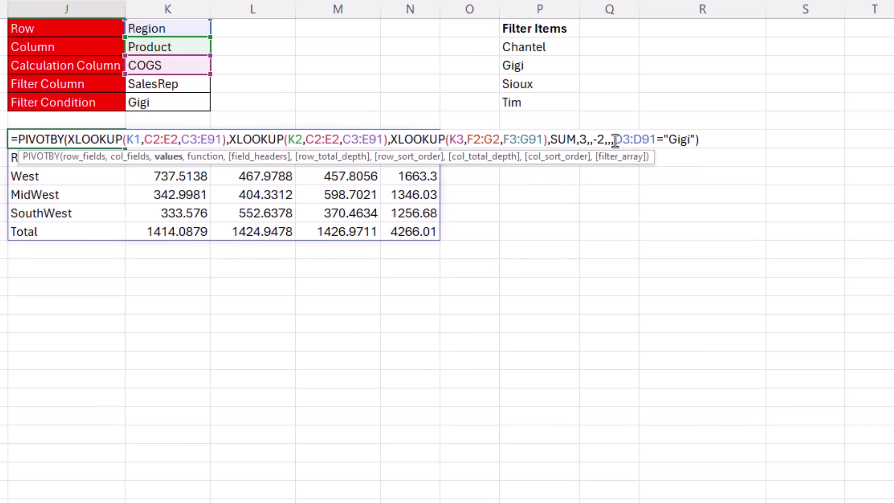
- Replace the D3:D91 filter with XLOOKUP(K4,C2:E2,C3:E91) and the "Gigi" condition with K5
left_click_drag(615, 140, 644, 139)
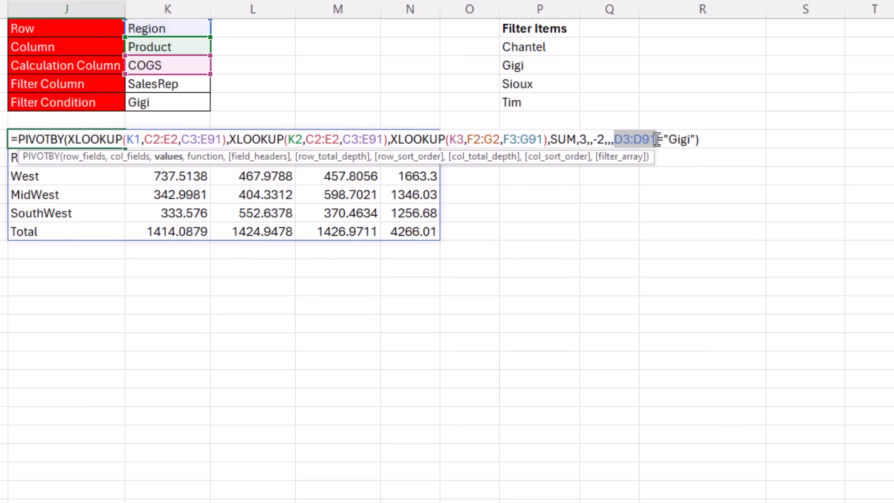
type("XL")
key("Tab")
left_click(168, 85)
type(",")
left_click_drag(166, 64, 343, 64)
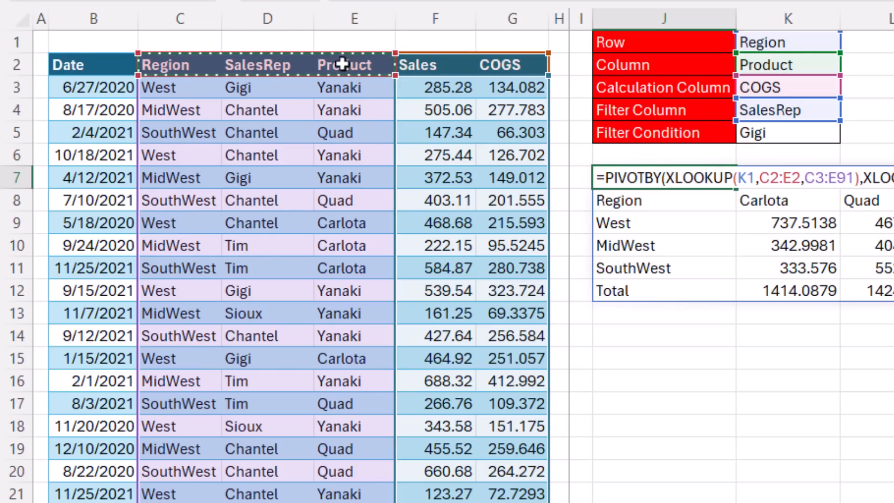
mouse_move(165, 88)
left_mouse_down()
mouse_move(341, 91)
mouse_move(340, 111)
left_mouse_up()
key("ctrl+shift+Down")
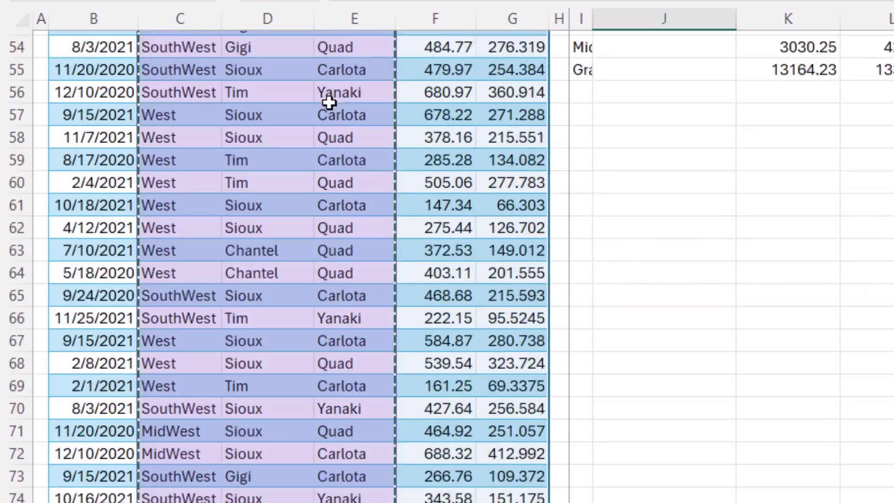
type(")")
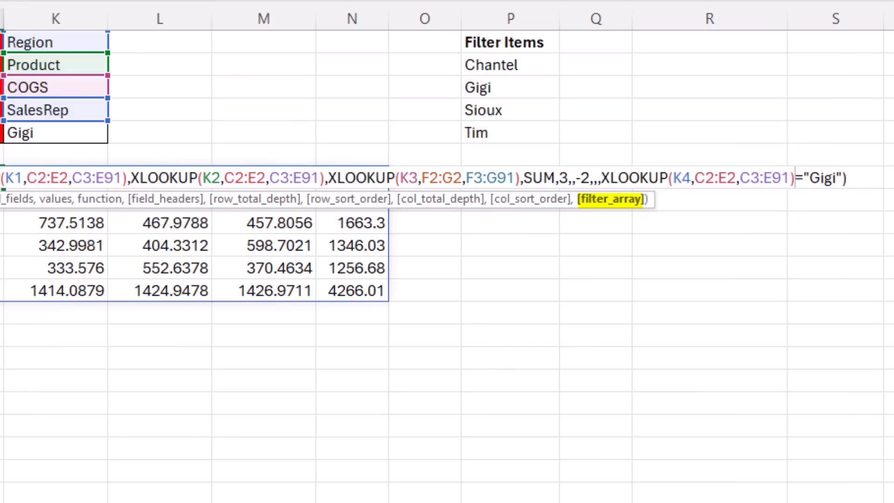
left_click_drag(805, 178, 841, 178)
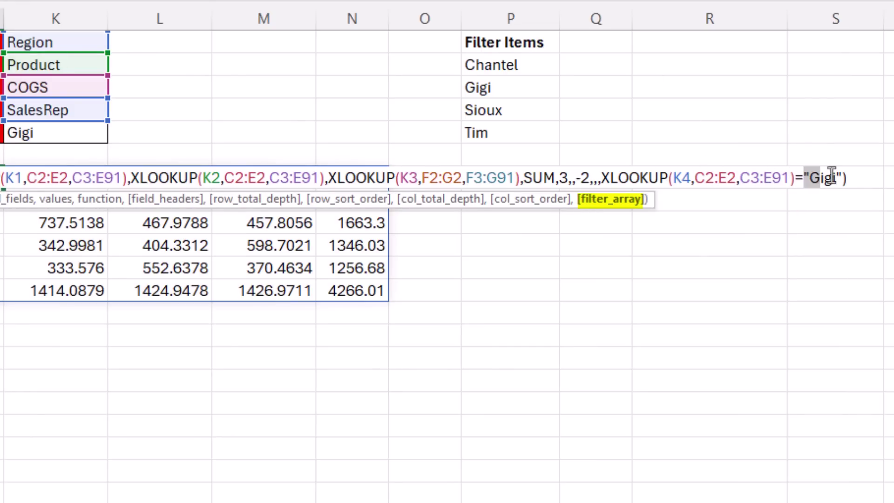
left_click(84, 133)
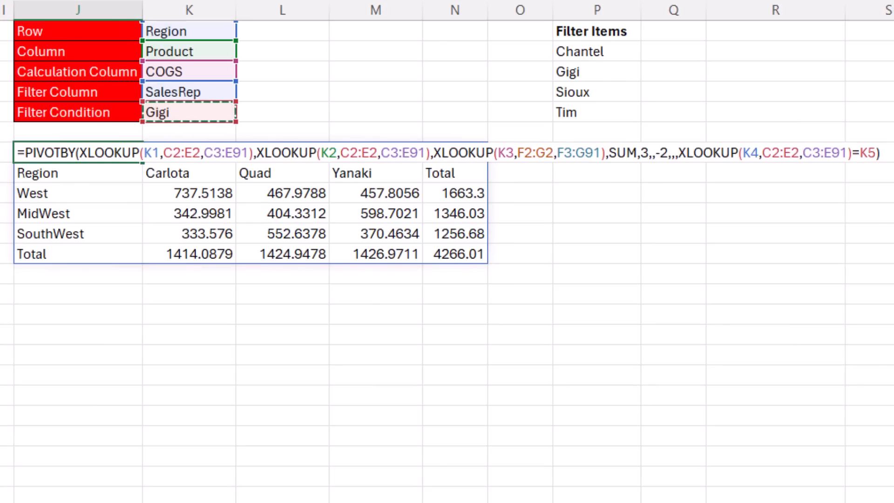
- Commit the formula, then set Row to Product and Column to SalesRep
key("Return")
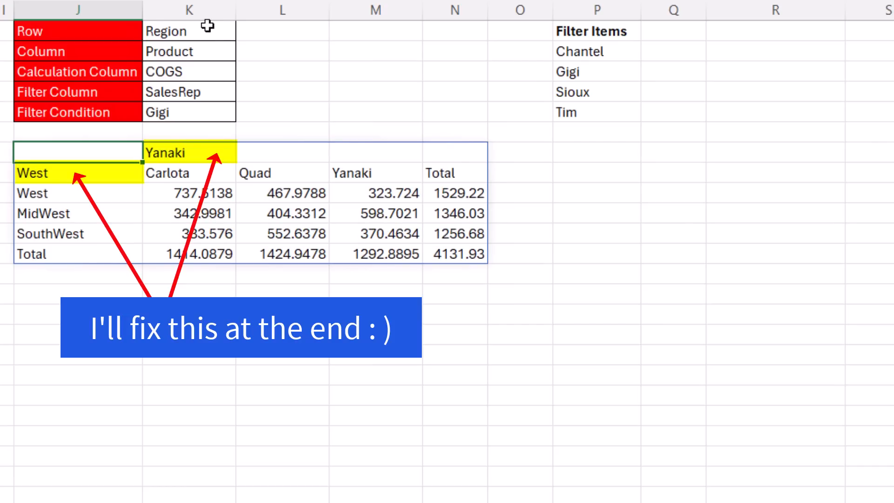
left_click(207, 29)
left_click(243, 32)
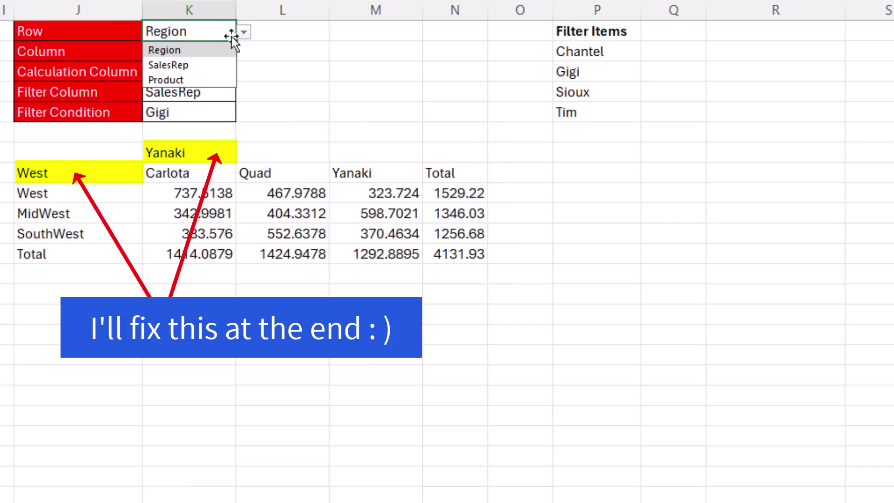
left_click(183, 75)
left_click(189, 51)
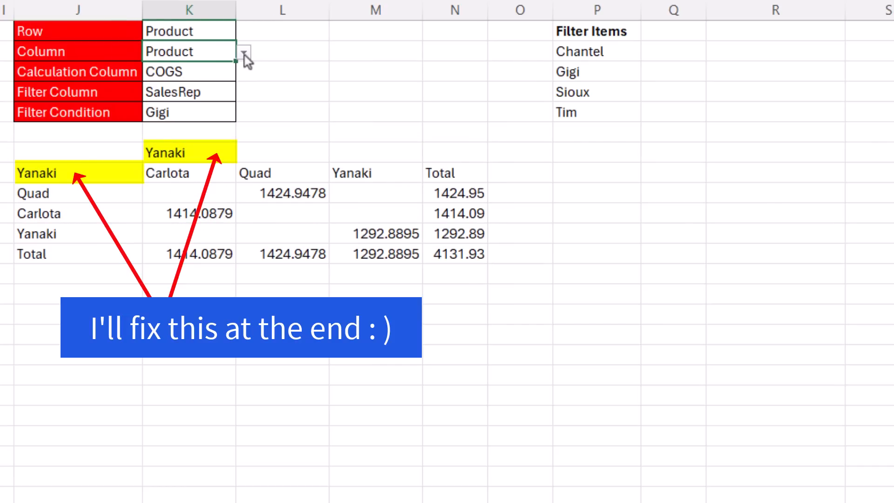
left_click(243, 52)
left_click(175, 86)
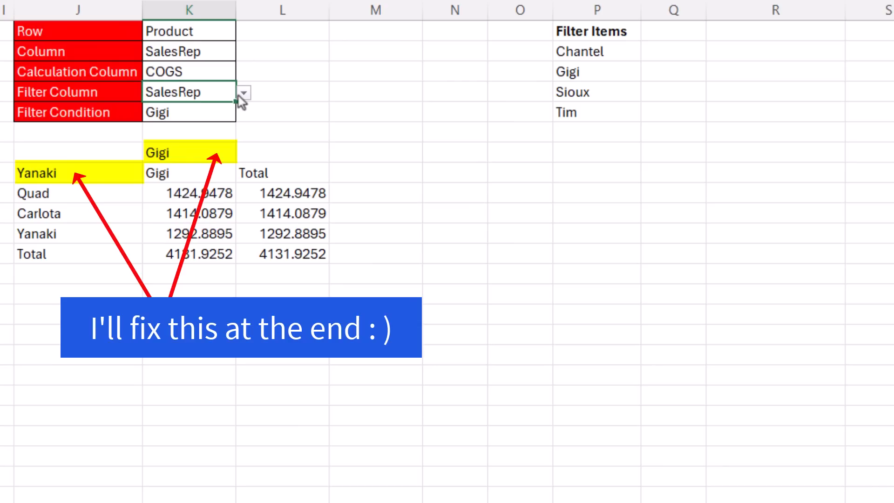
- Set Filter Column to Region and Filter Condition to West, giving West COGS totalling 7034.77
left_click(243, 92)
left_click(165, 112)
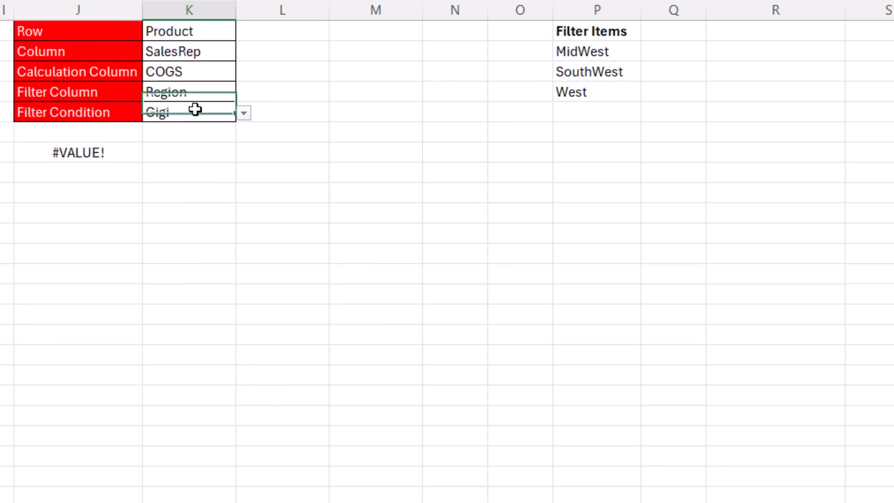
left_click(243, 112)
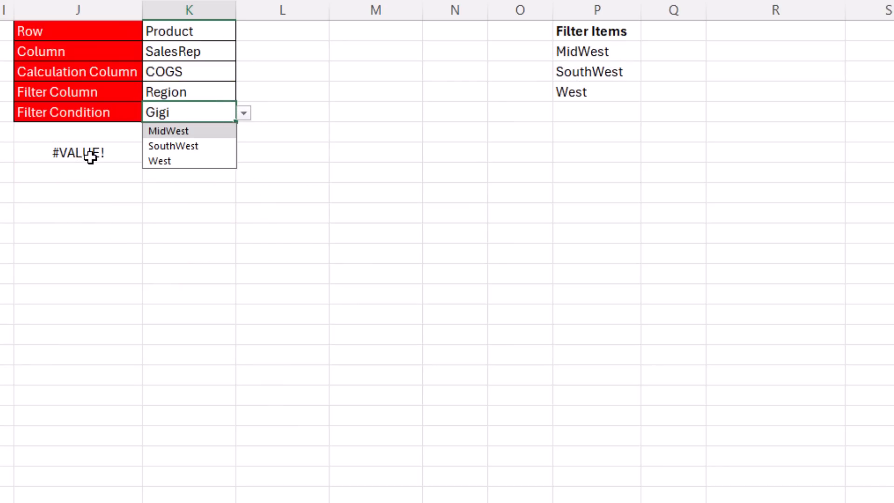
left_click(167, 162)
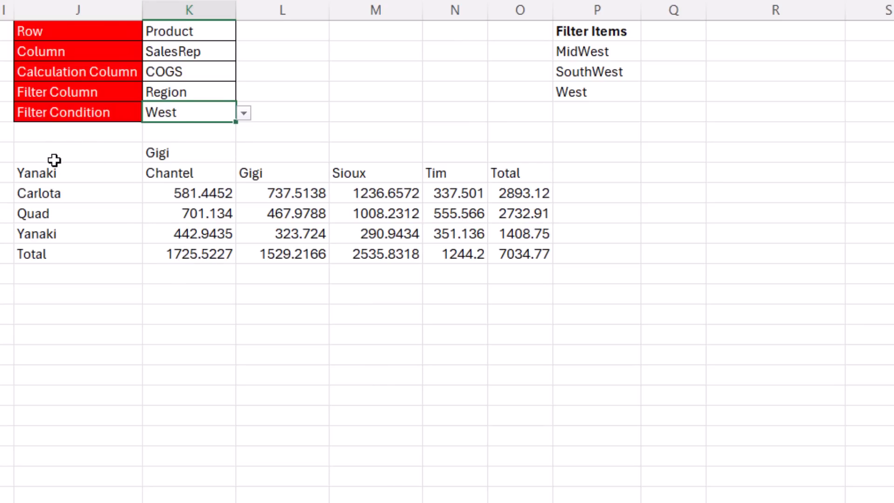
left_click(114, 320)
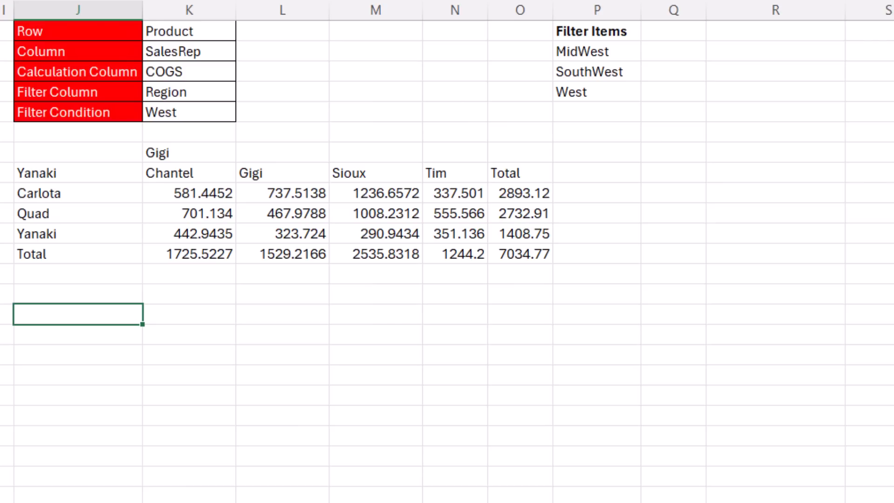
type("=ROWS(")
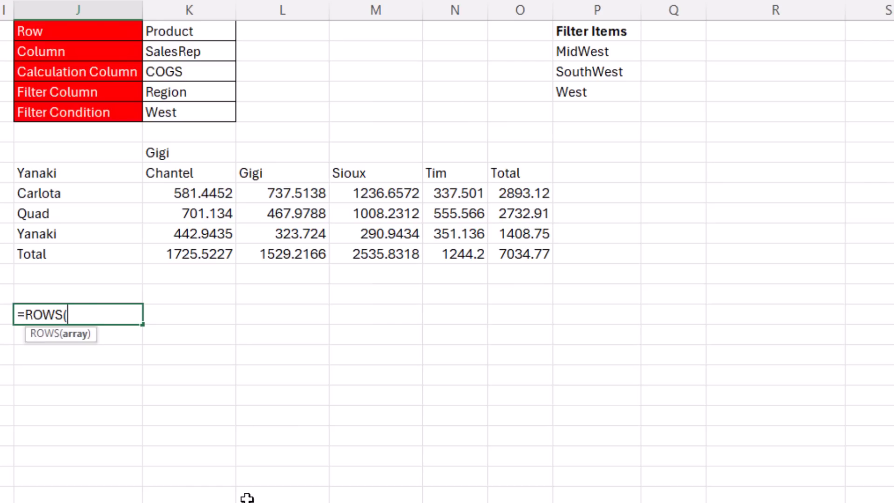
- Count the report's rows and columns with ROWS(J7#) and COLUMNS(J7#), each returning 6
left_click(58, 155)
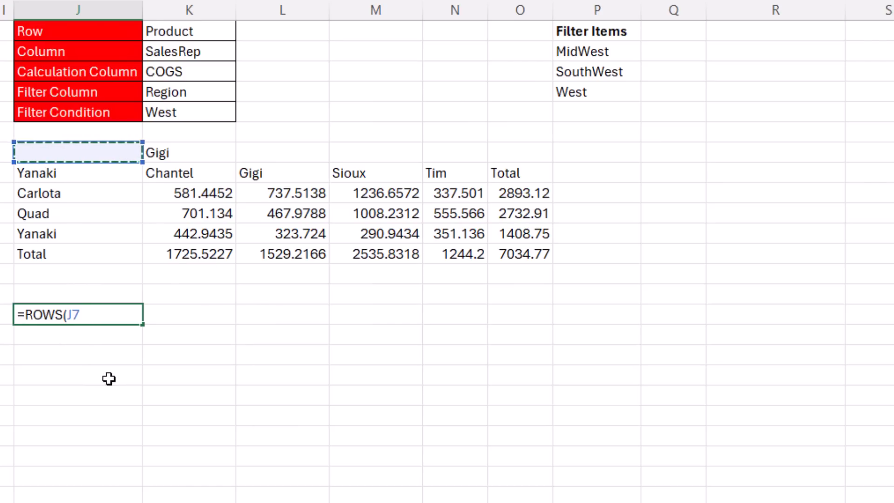
type("#)")
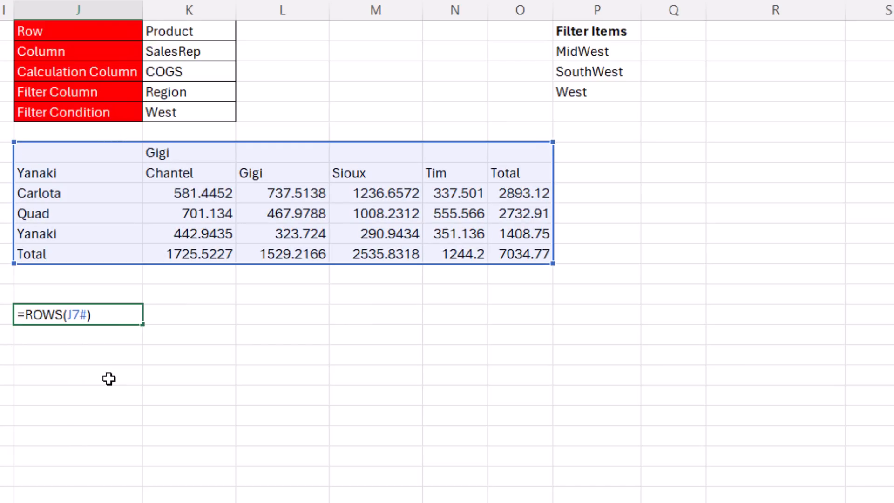
key("Return")
type("=COLUMNS(J7#)")
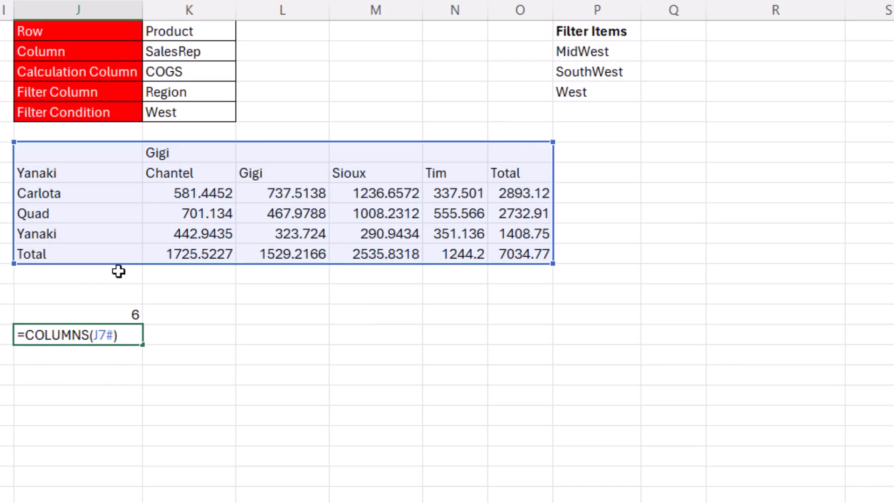
key("Return")
key("Return")
type("=SEQUENCE(")
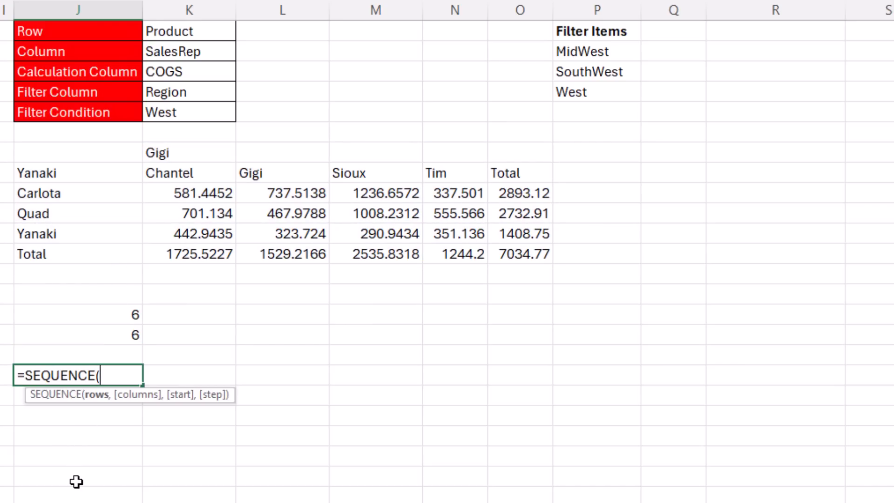
- Enter =SEQUENCE(J15,J16) in J18 to spill a 6-by-6 grid numbered 1 to 36
left_click(74, 316)
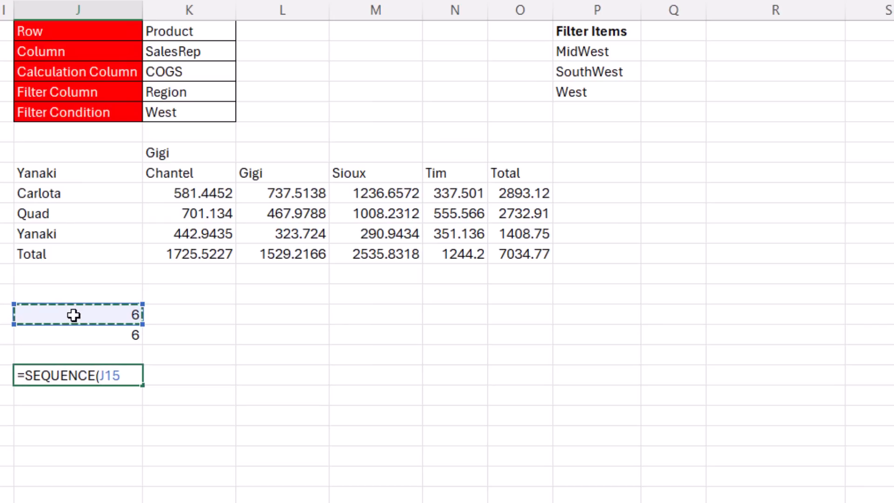
type(",")
left_click(105, 335)
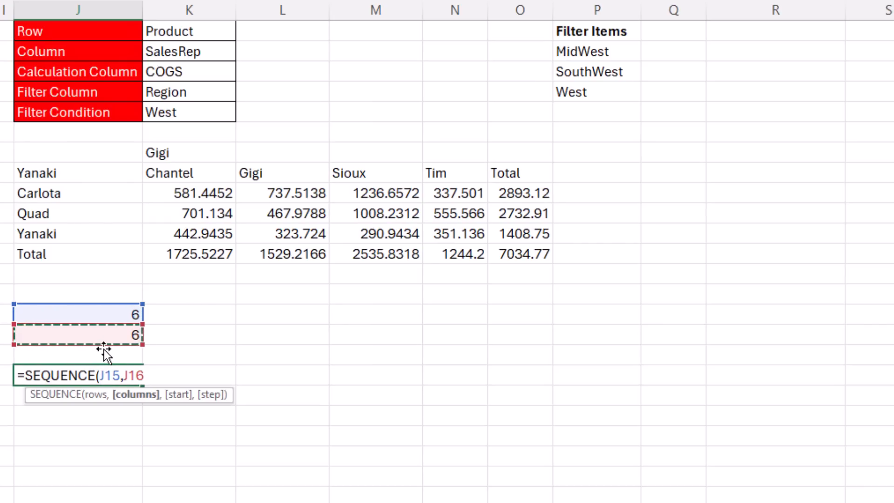
key("Return")
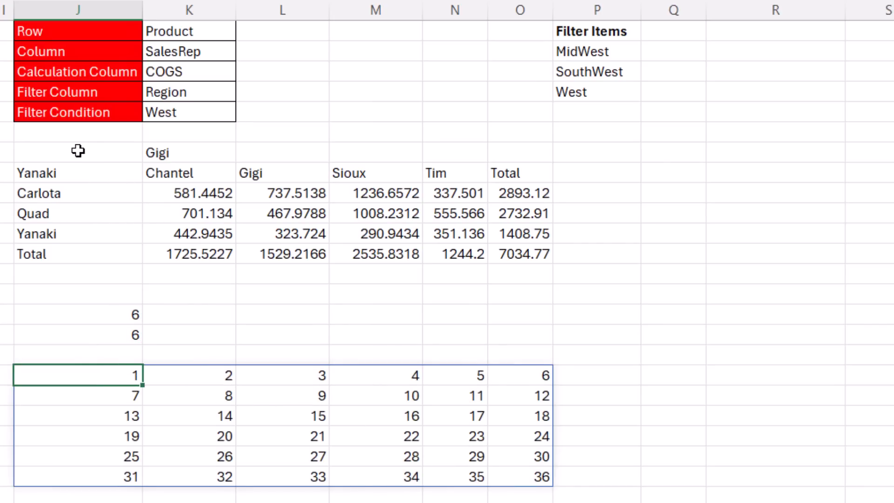
left_click_drag(78, 152, 520, 253)
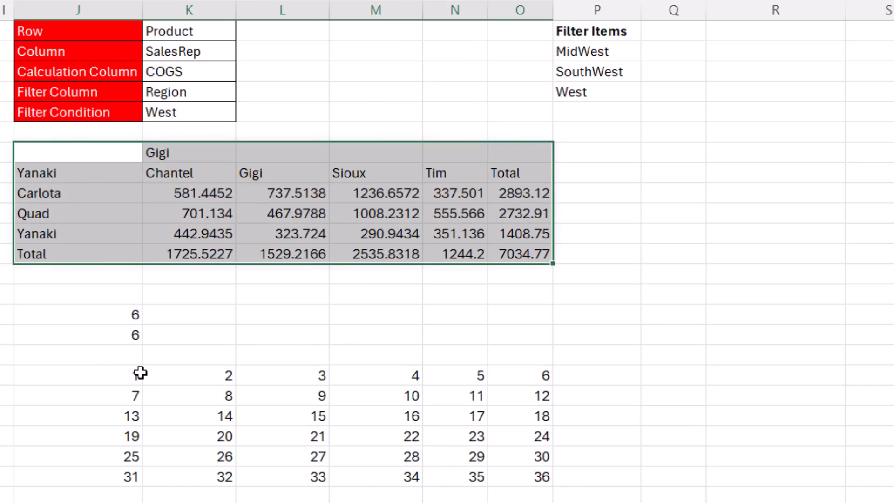
- Change J18 to =IF(SEQUENCE(J15,J16)=1,"Sum of "&K3,J7#) so the grid becomes a report copy labelled Sum of COGS
left_click(116, 375)
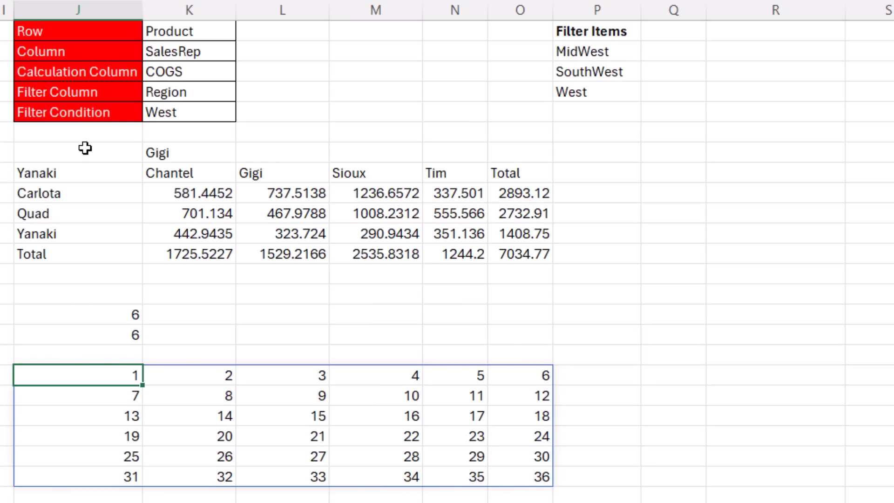
key("F2")
type("=IF(SEQUENCE(J15,J16)=1")
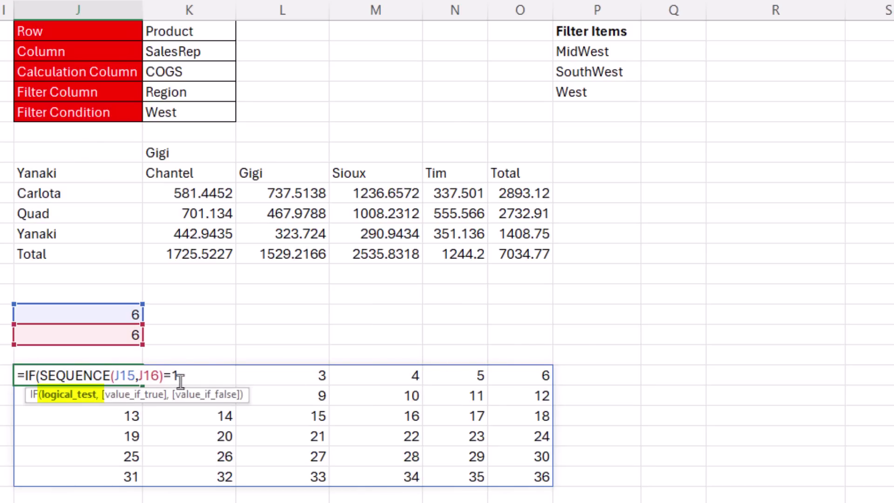
type(",")
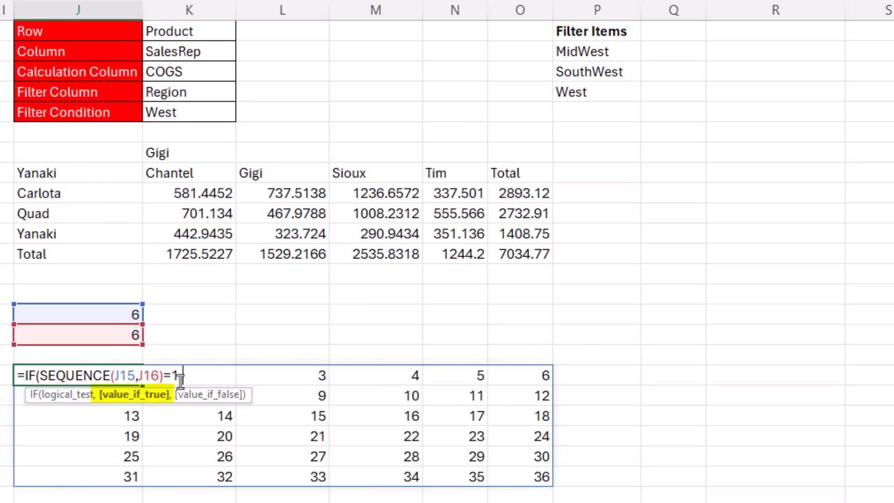
type("\"Sum of \"&")
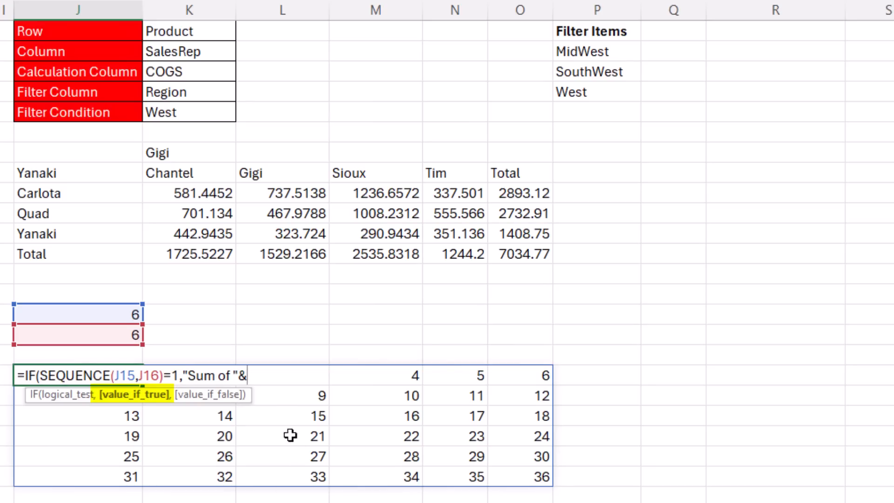
left_click(182, 71)
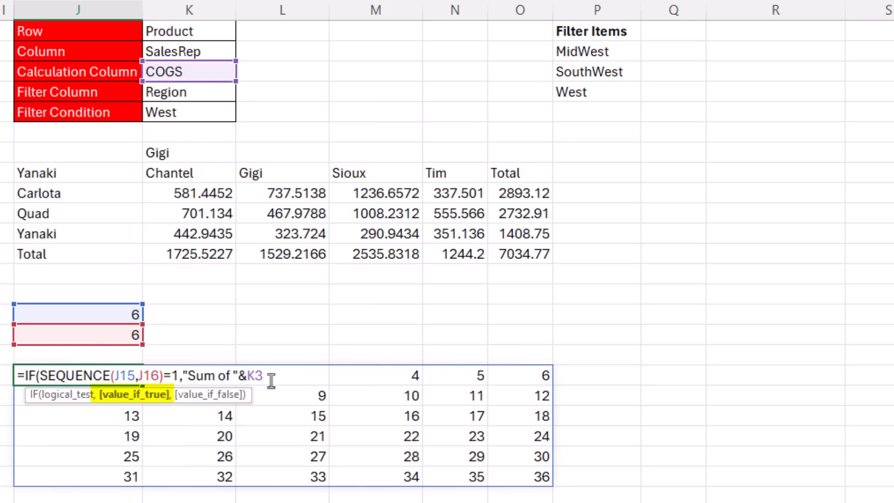
type(",")
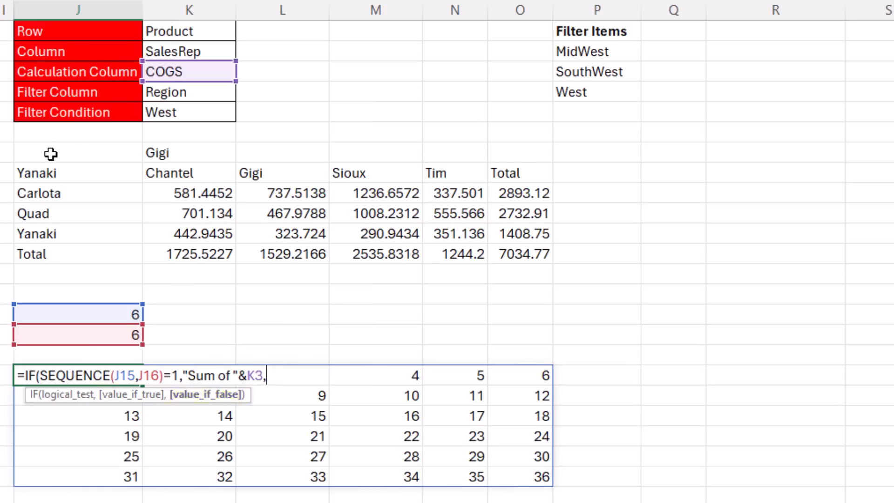
left_click_drag(56, 152, 523, 252)
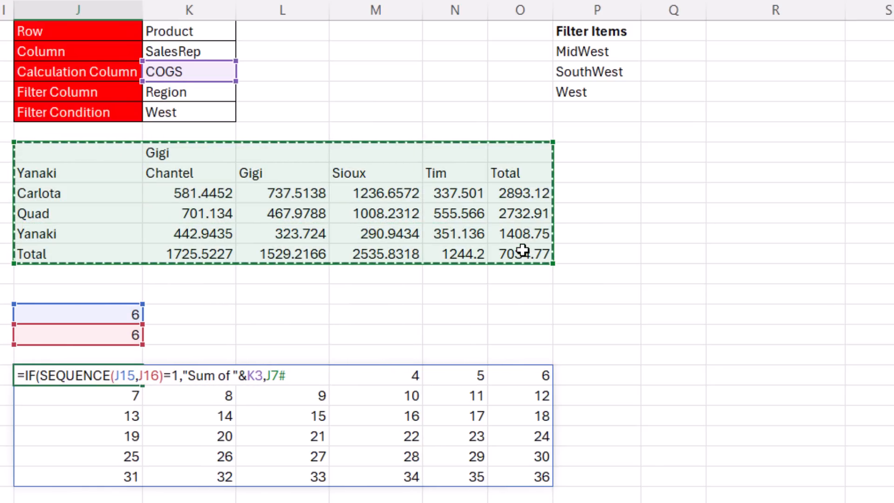
type(")")
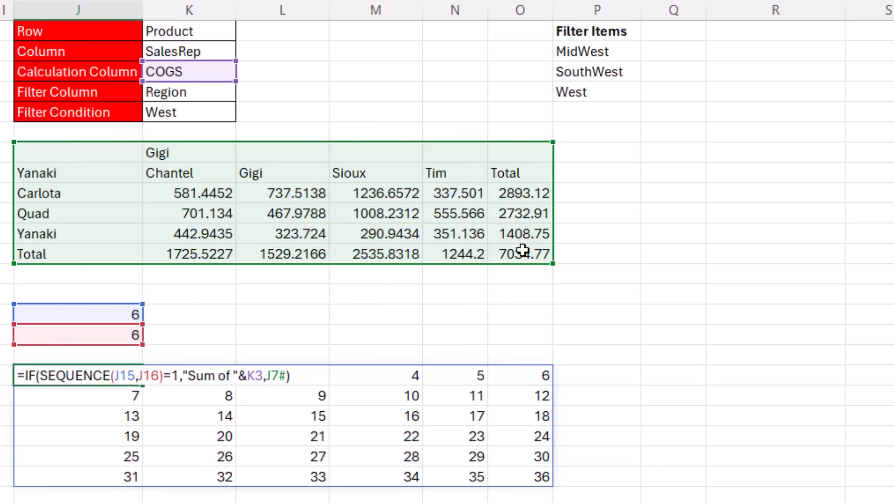
key("Return")
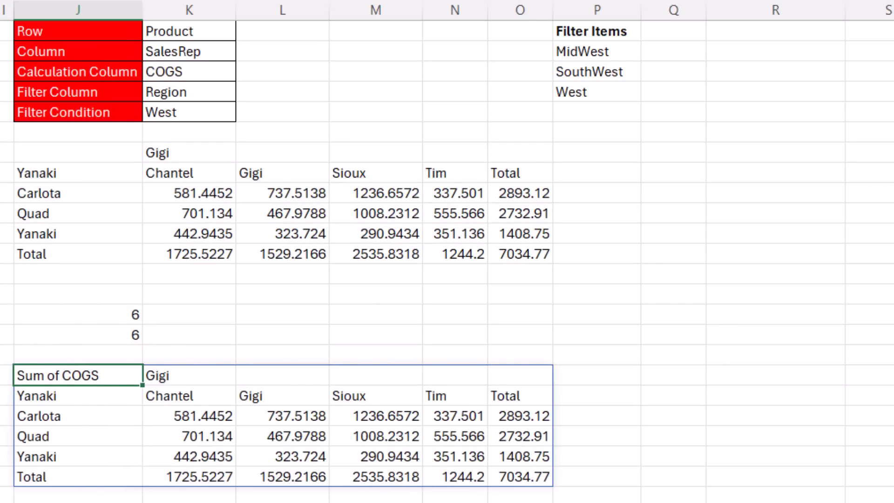
- Review the row-count, column-count and labelled-grid formulas in J15, J16 and J18 without changing them
double_click(106, 314)
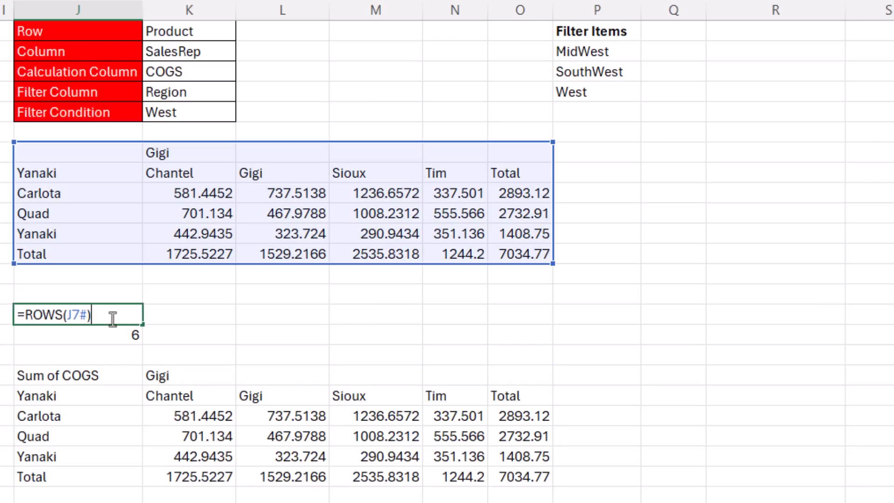
key("Return")
double_click(123, 336)
key("Return")
double_click(84, 377)
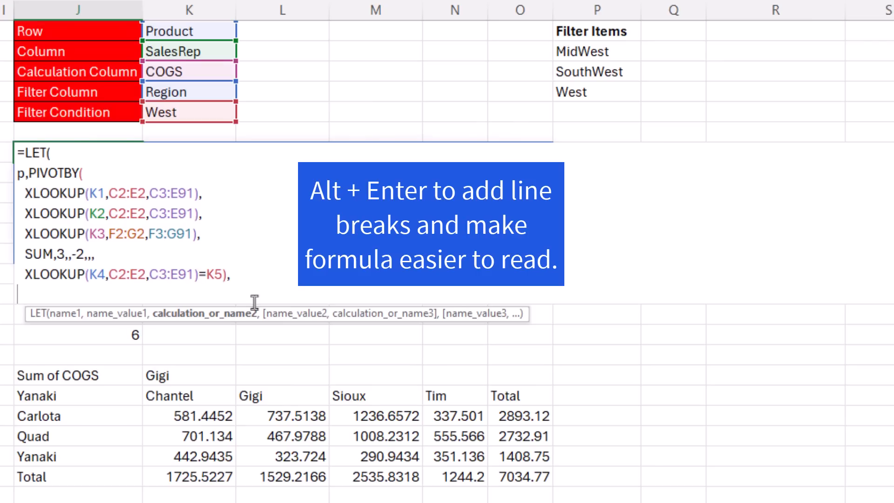
type("r,ROWS(")
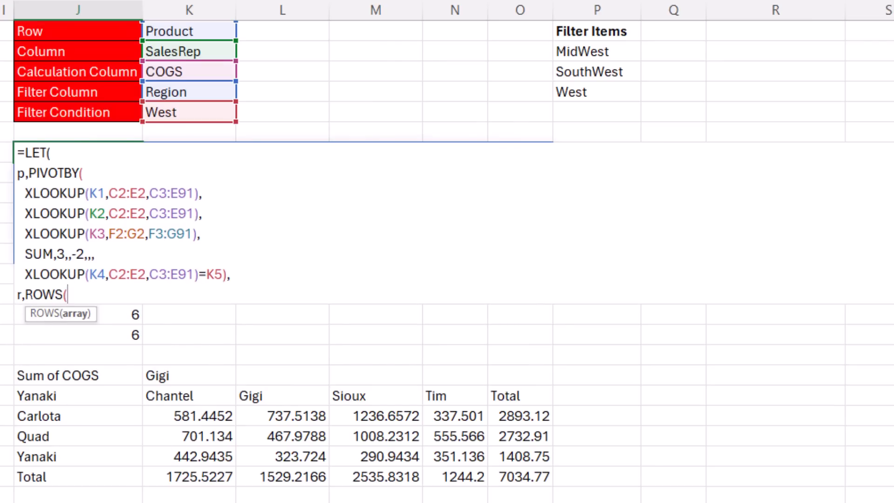
type("p)")
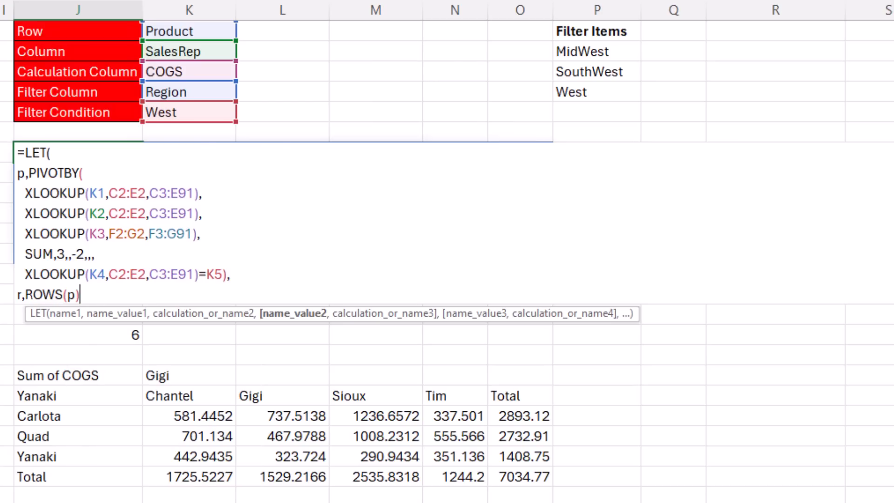
type(",")
- Add r,ROWS(p), c,COLUMNS(p) and s,SEQUENCE(r,c) as new LET lines in J7, returning s
key("alt+Return")
type("c,COLUMNS(")
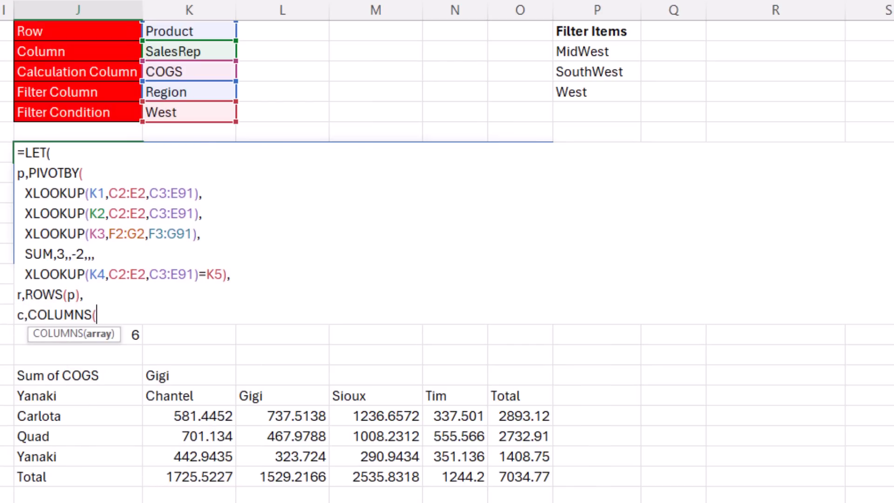
type("p),")
key("alt+Return")
type("s,SEQUENCE(")
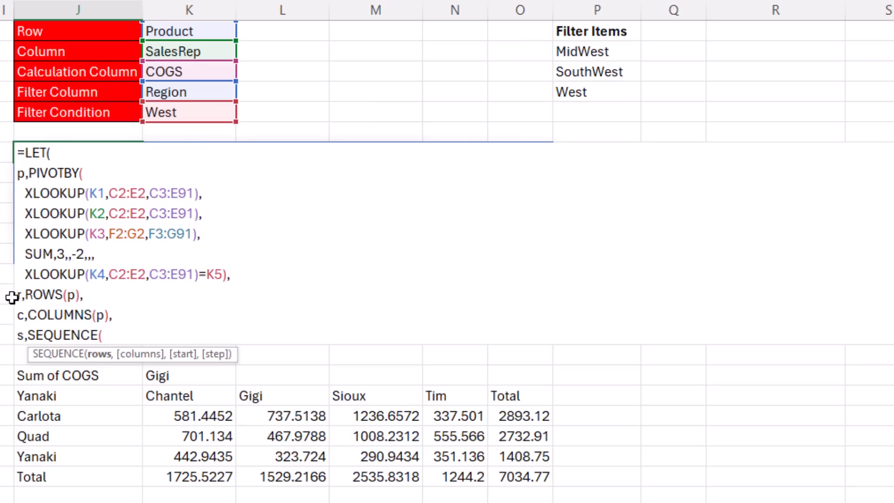
type("r,")
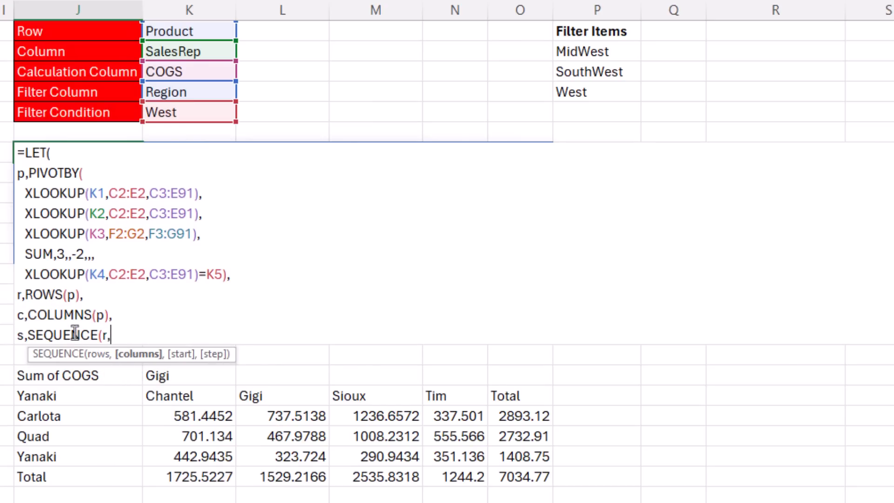
type("c")
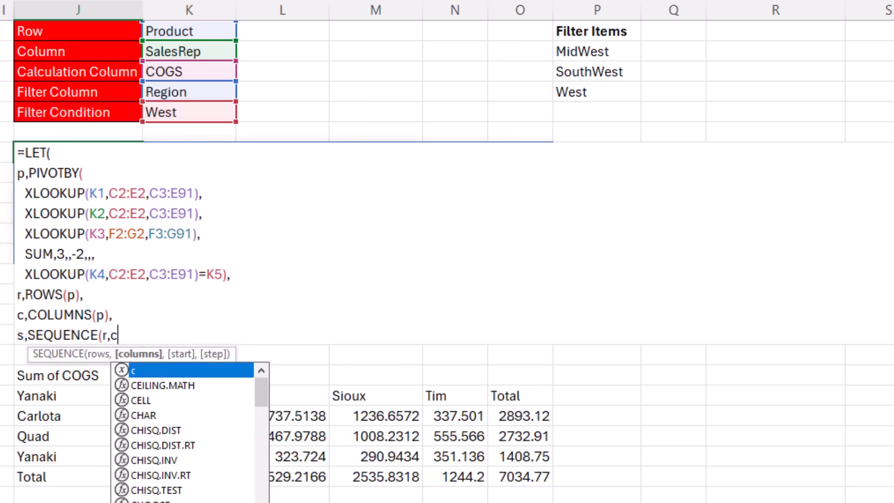
type(")")
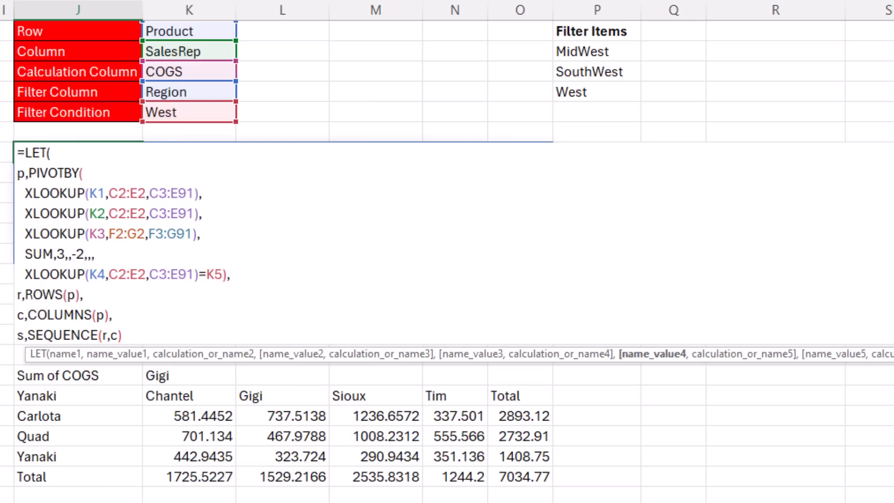
type(",")
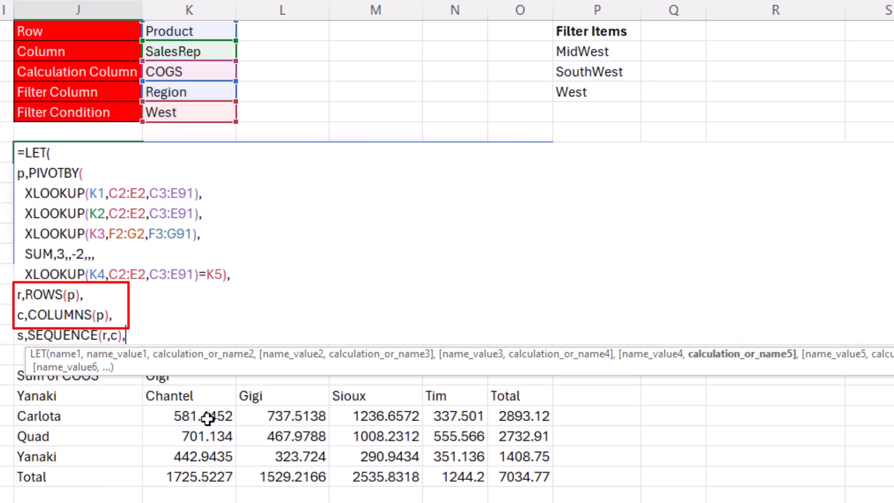
key("alt+Return")
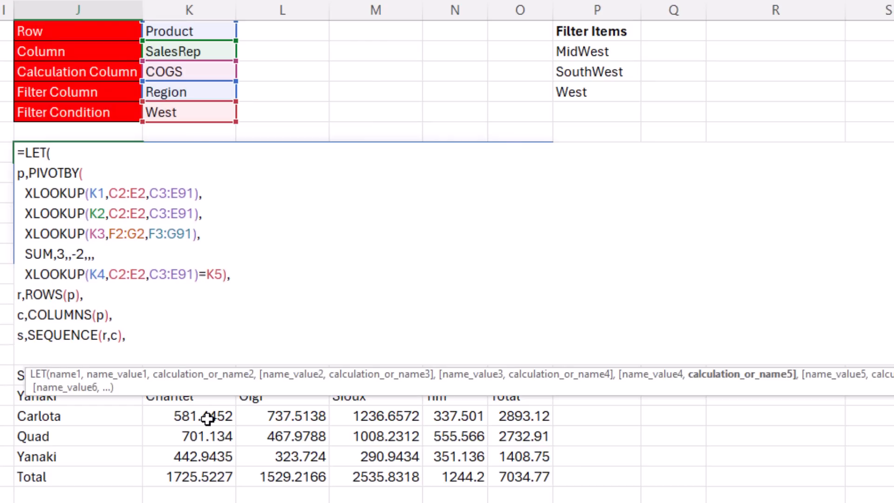
type("s")
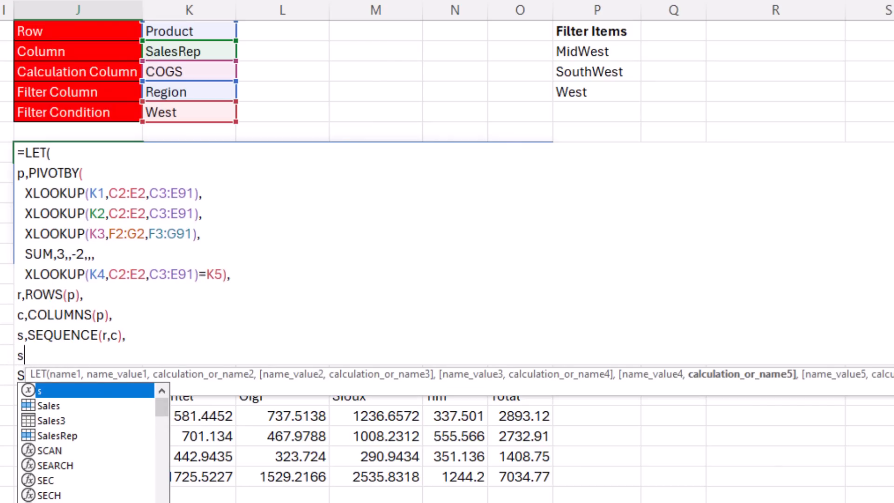
type(")")
- Commit the grid result, then make the LET formula return the row count r as a test
key("Return")
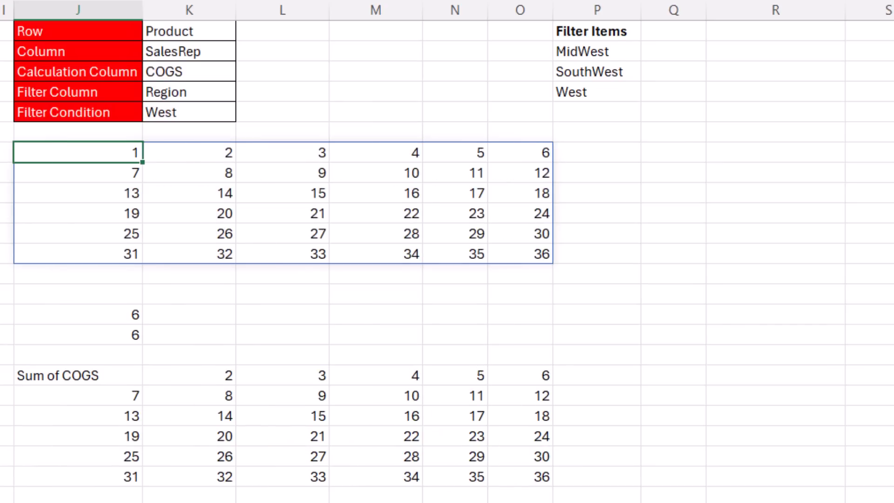
double_click(92, 151)
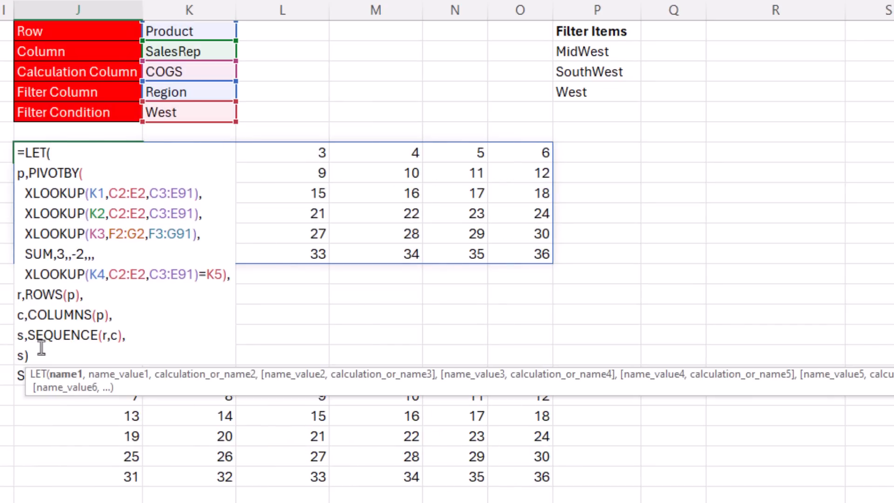
left_click(22, 358)
key("Delete")
key("Delete")
type("r")
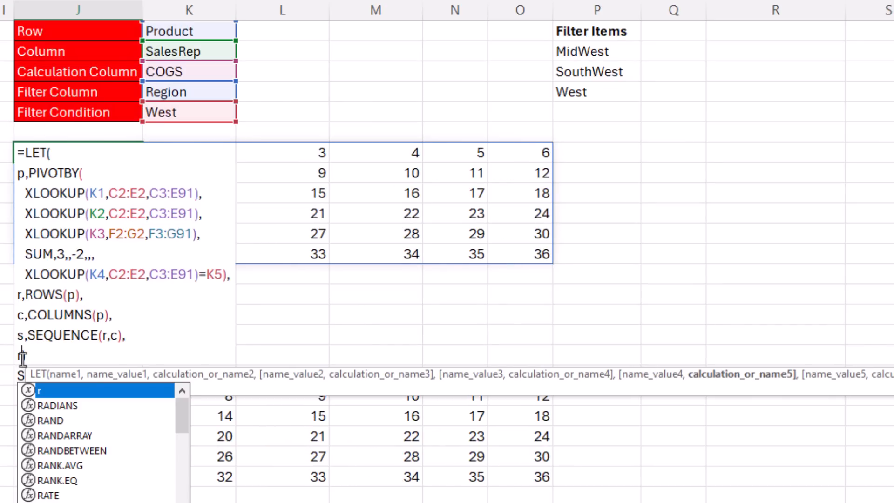
key("Return")
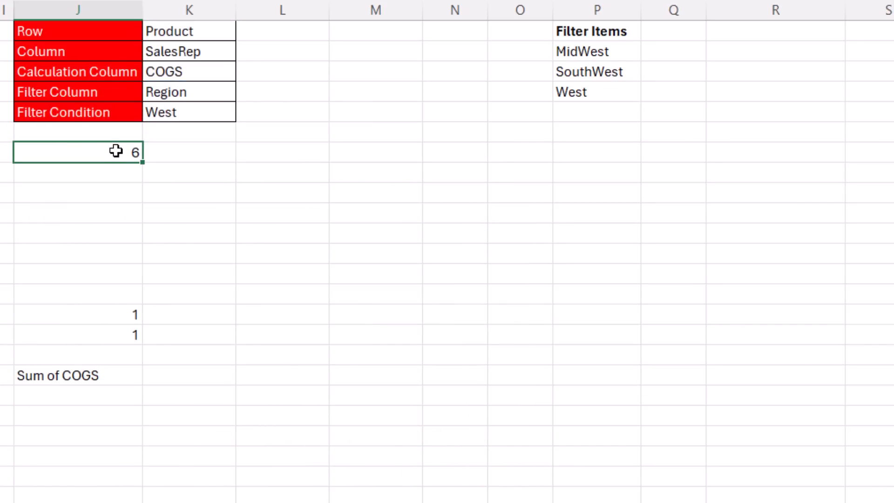
- End the LET formula with IF(s=1,"Sum of "&K3,p) so the corner labels the chosen calculation column
double_click(116, 151)
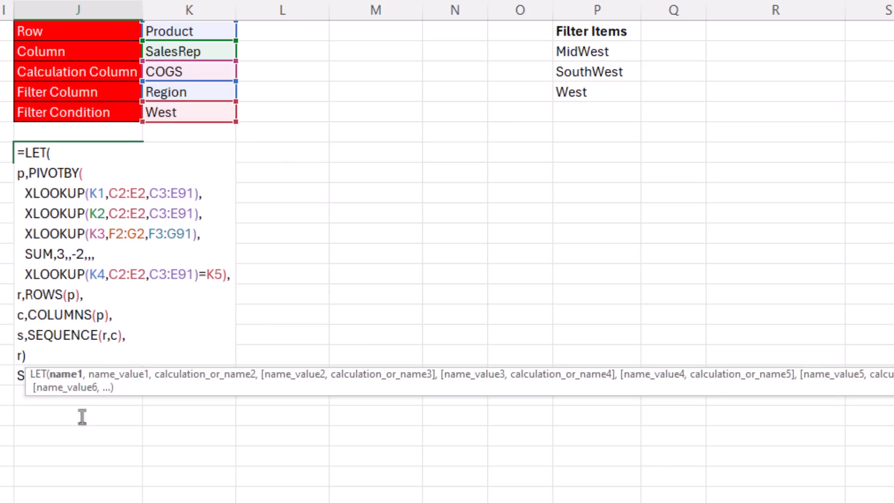
key("BackSpace")
type("IF(s=1,")
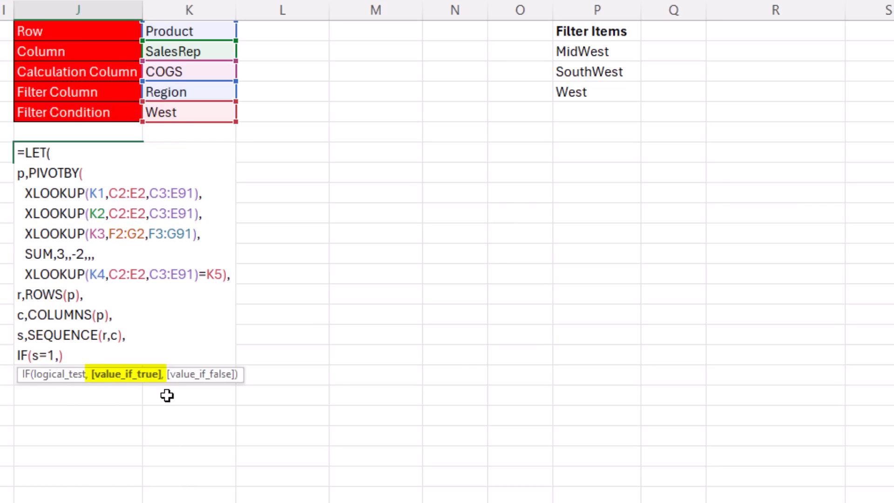
type("\"Sum of \"&")
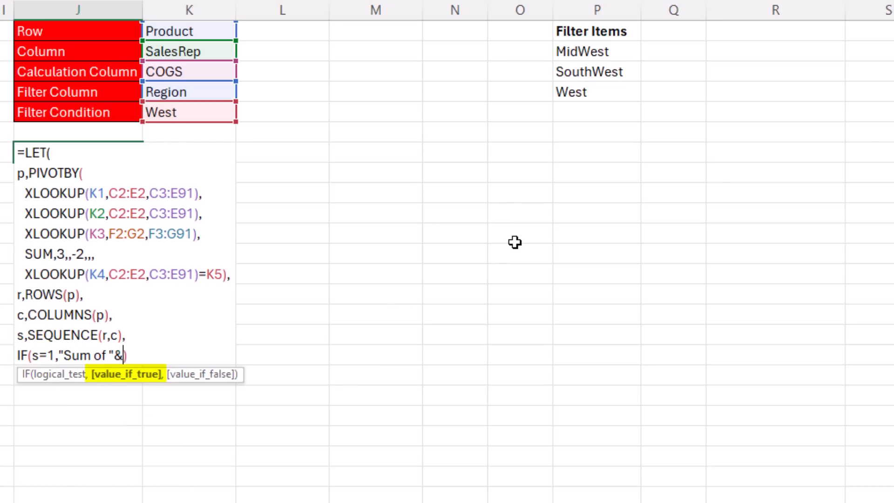
left_click(176, 71)
type(")")
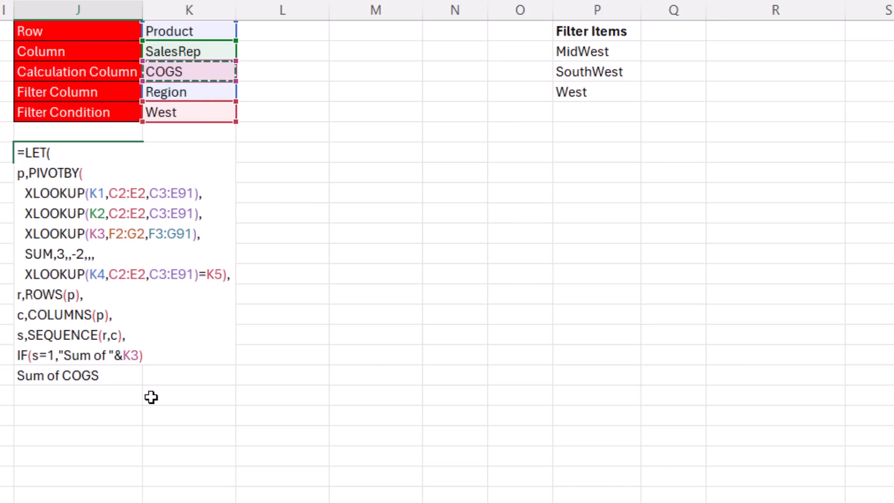
type(",")
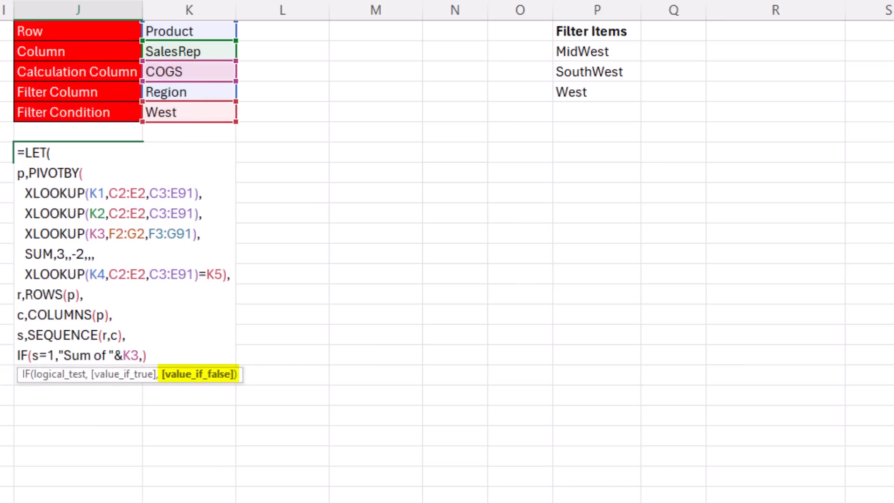
type("p)")
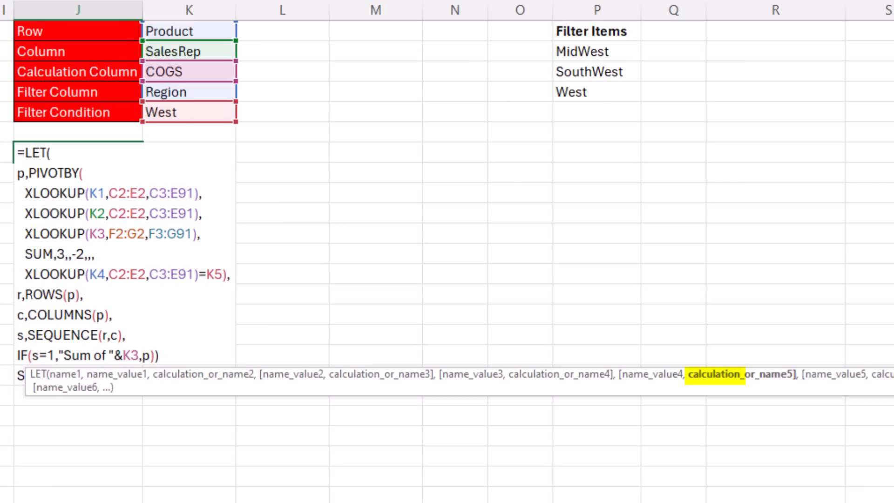
key("ctrl+Return")
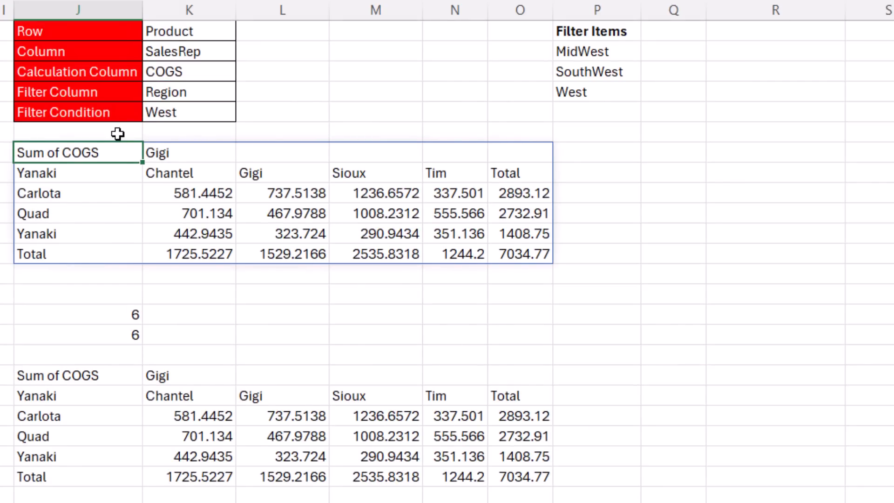
- Set Calculation Column to Sales and Filter Column to SalesRep, which makes the report show #VALUE!
left_click(189, 72)
left_click(244, 72)
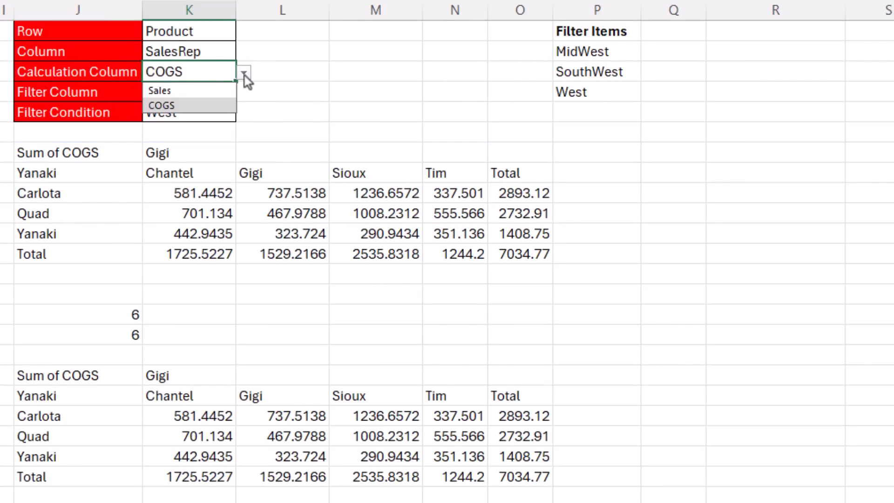
left_click(175, 89)
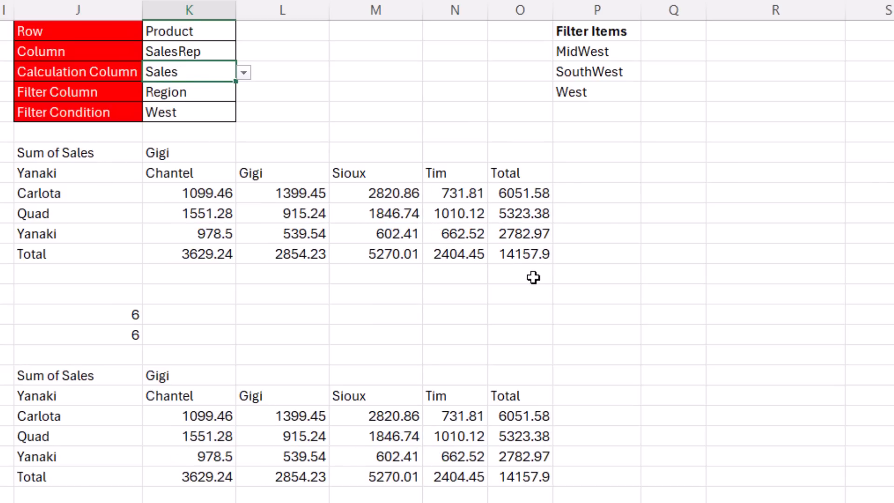
left_click(203, 92)
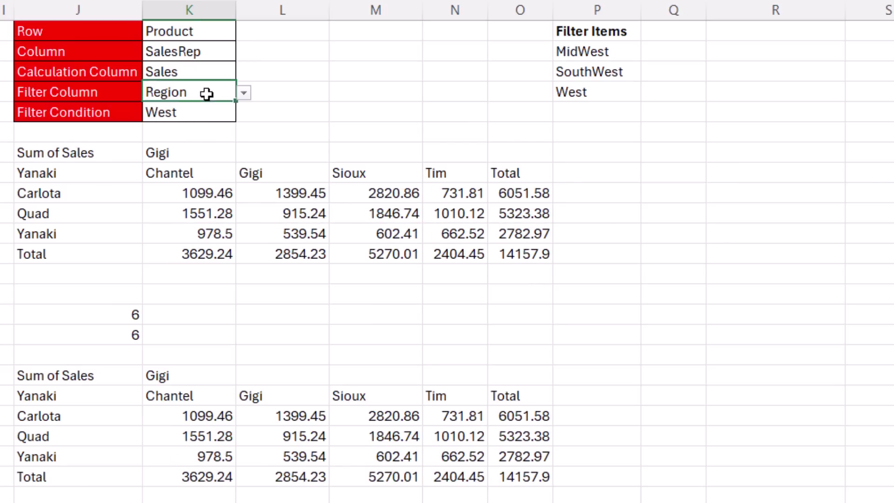
left_click(243, 94)
left_click(175, 126)
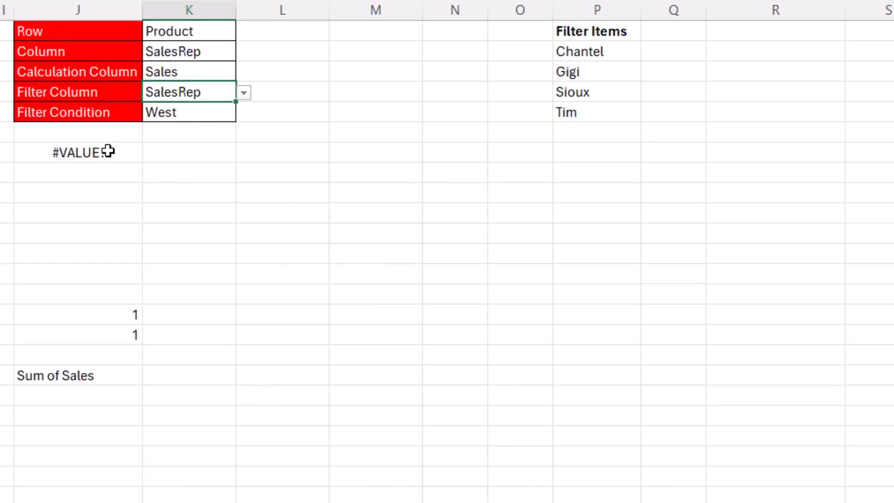
left_click(83, 158)
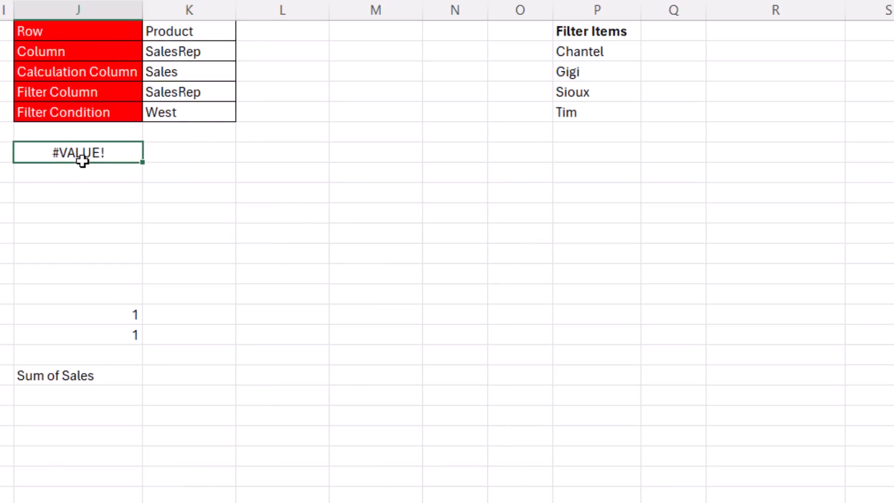
- Wrap the final IF in IFERROR with the message "If Error, Fix Filter Column or Condition"
key("Return")
left_click(82, 155)
double_click(82, 152)
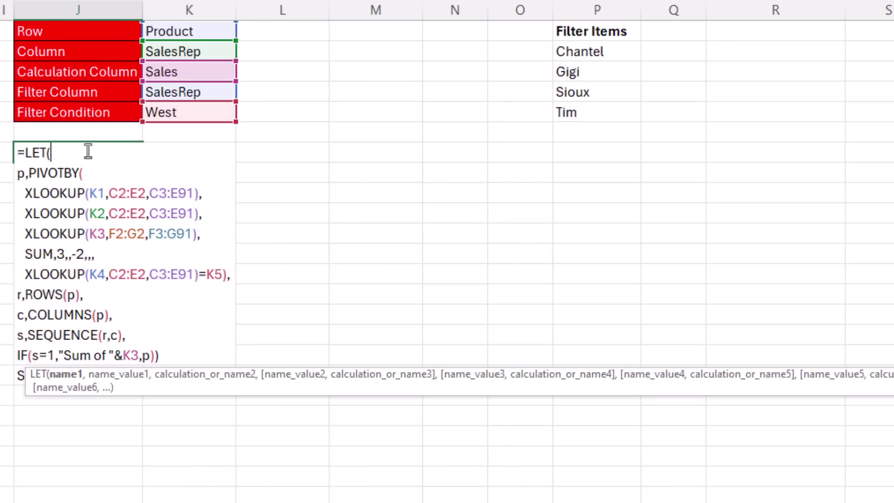
left_click(17, 356)
type("i")
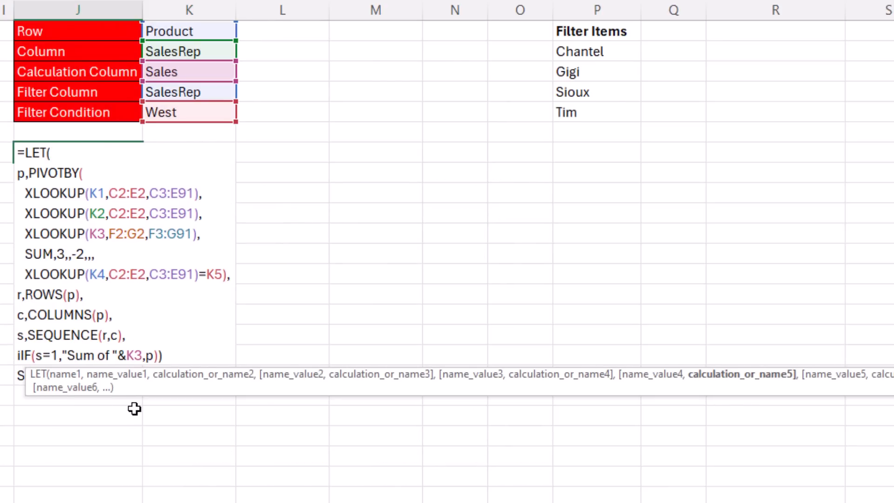
type("fe")
key("Tab")
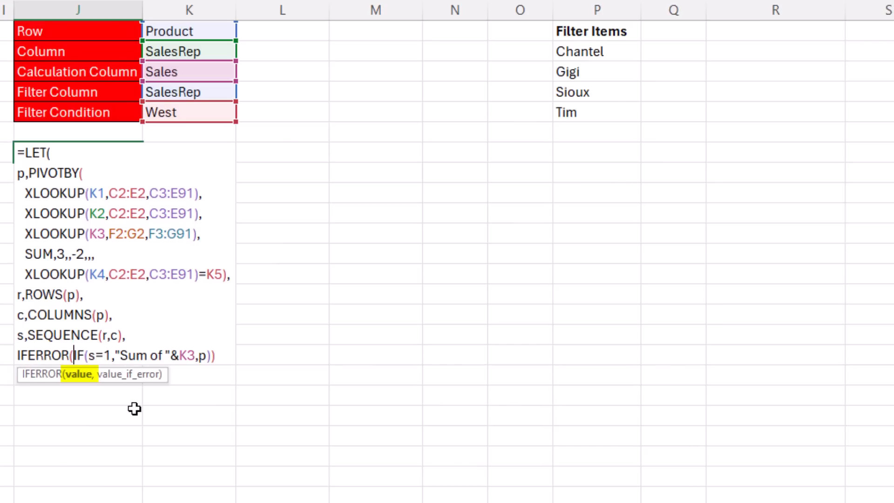
type(",")
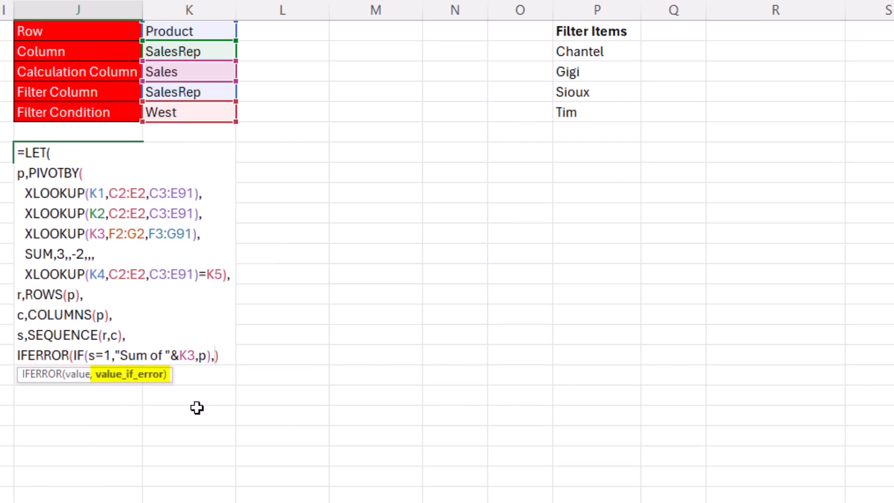
type("\"If Error, Fix Filter Column or Condition\")")
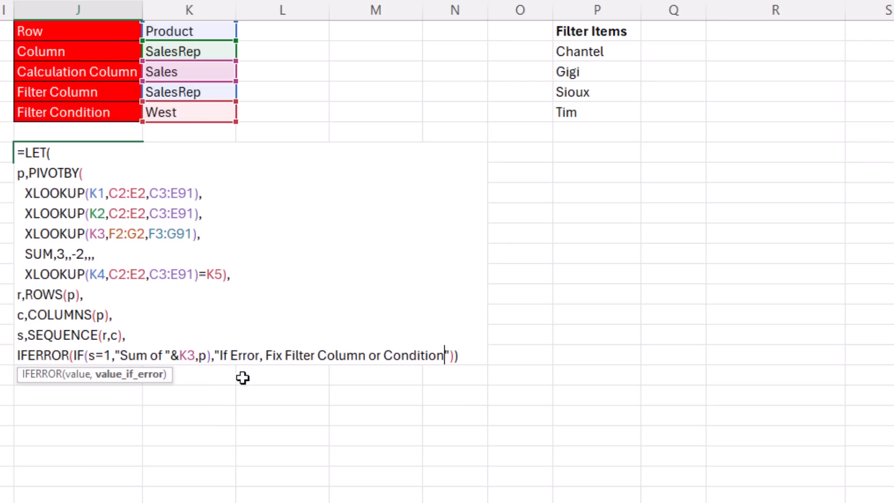
key("ctrl+Return")
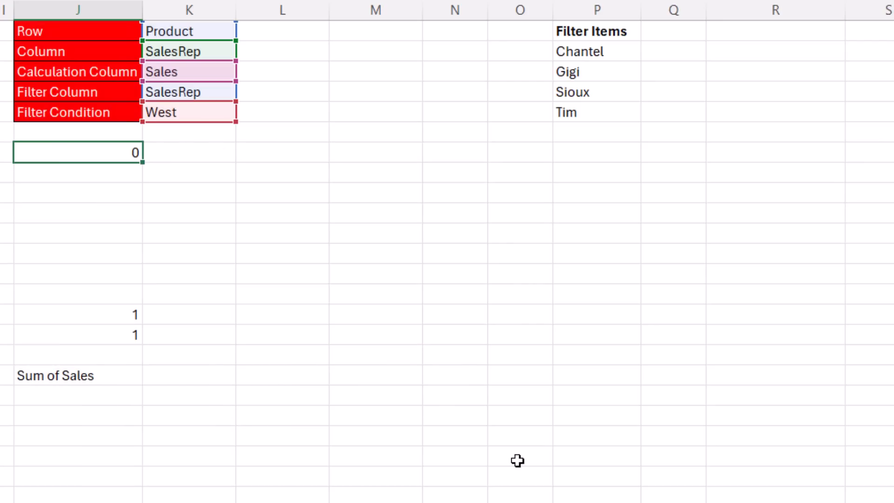
- Set the Filter Column back to Region so the West Sales report returns
left_click(226, 92)
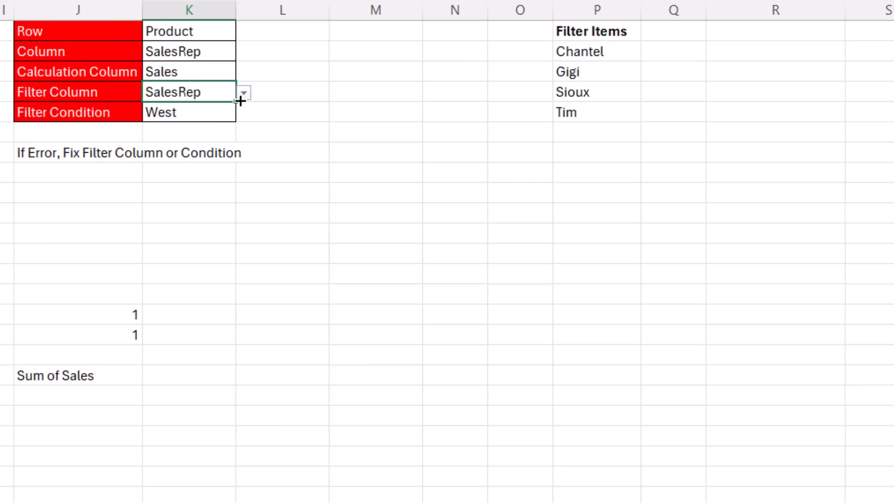
left_click(243, 93)
left_click(168, 109)
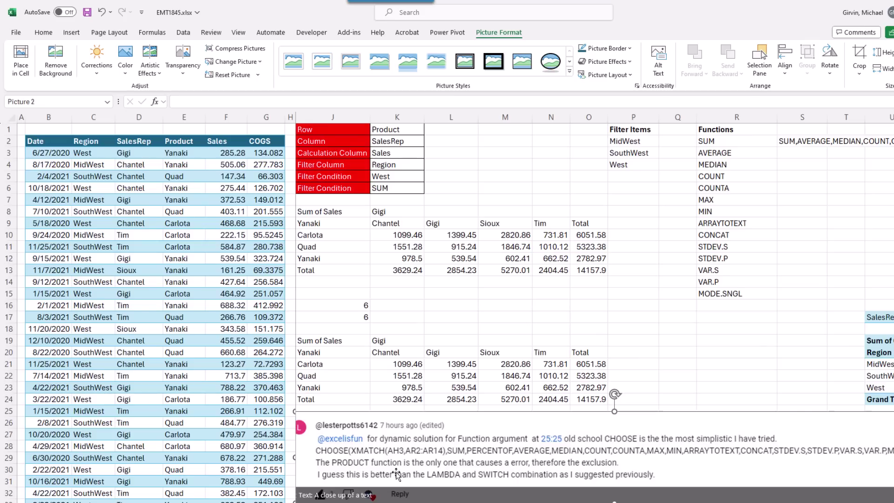
- Move the comment picture onto the sheet and then down below the reports
mouse_move(573, 386)
left_mouse_down()
mouse_move(422, 290)
mouse_move(417, 272)
left_mouse_up()
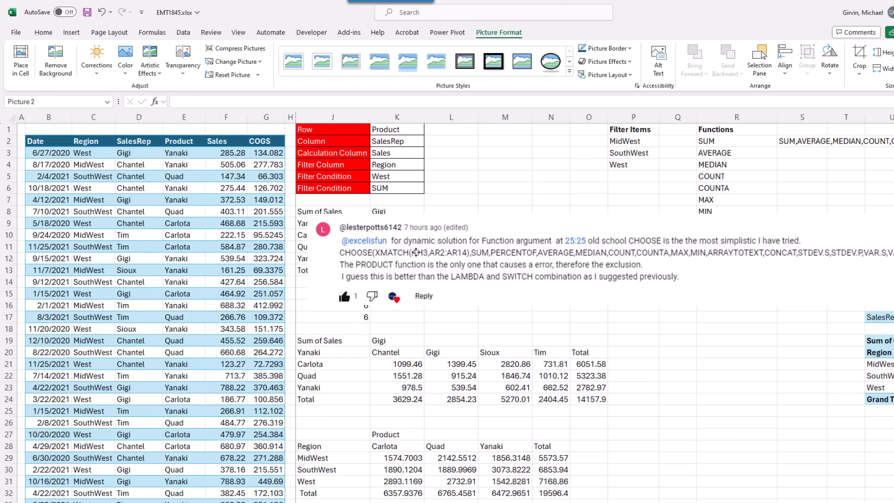
left_click_drag(421, 243, 444, 463)
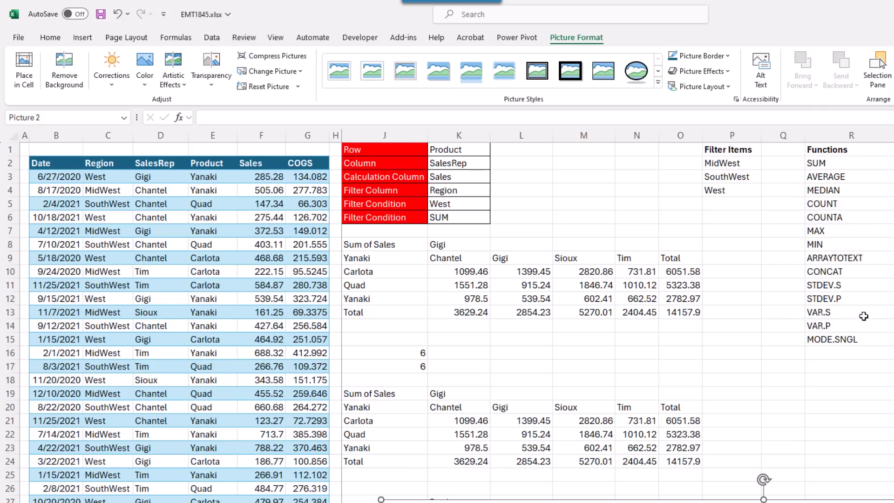
- Replace SUM in the PIVOTBY formula with a new CHOOSE( line for the aggregation argument
left_click(472, 220)
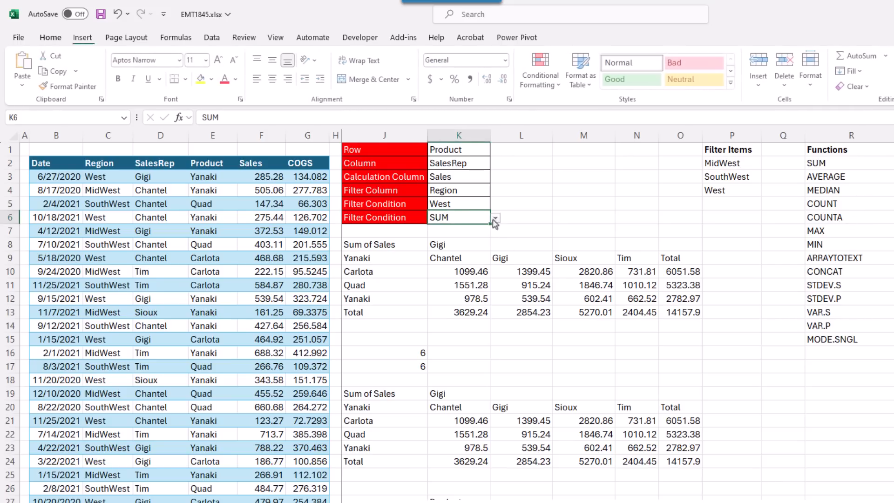
left_click(407, 246)
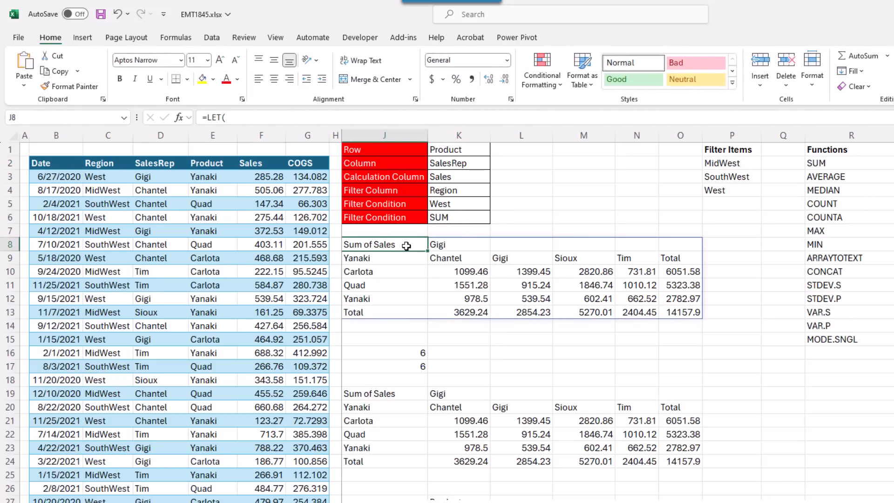
double_click(406, 245)
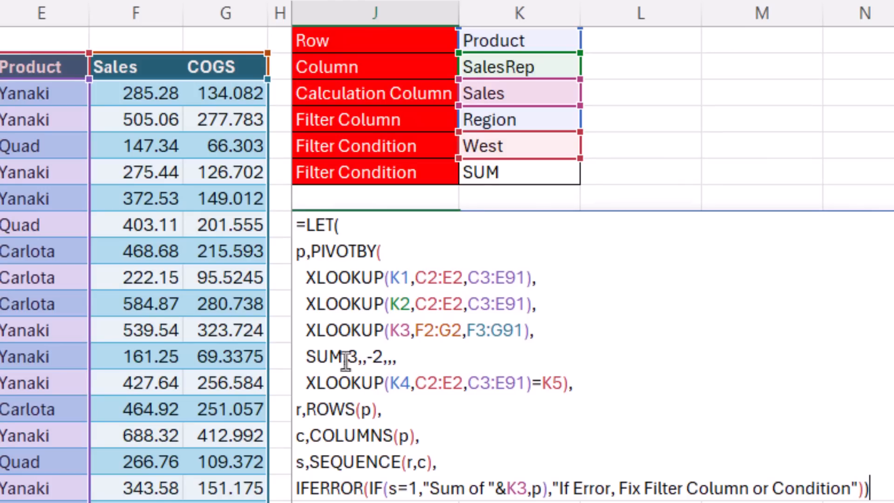
double_click(325, 356)
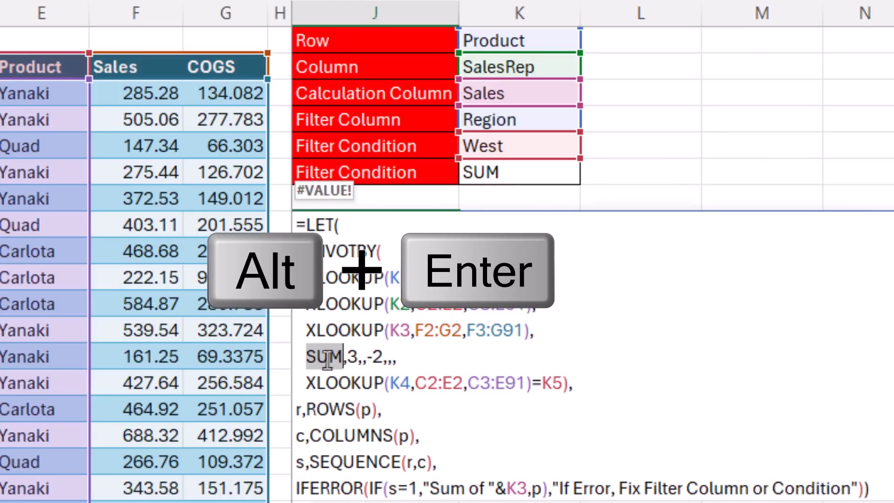
key("alt+Return")
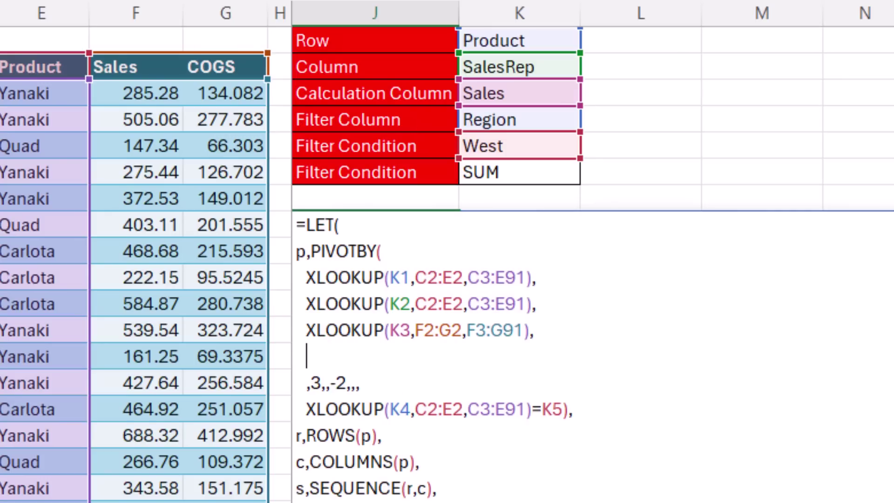
type("CHOOSE(")
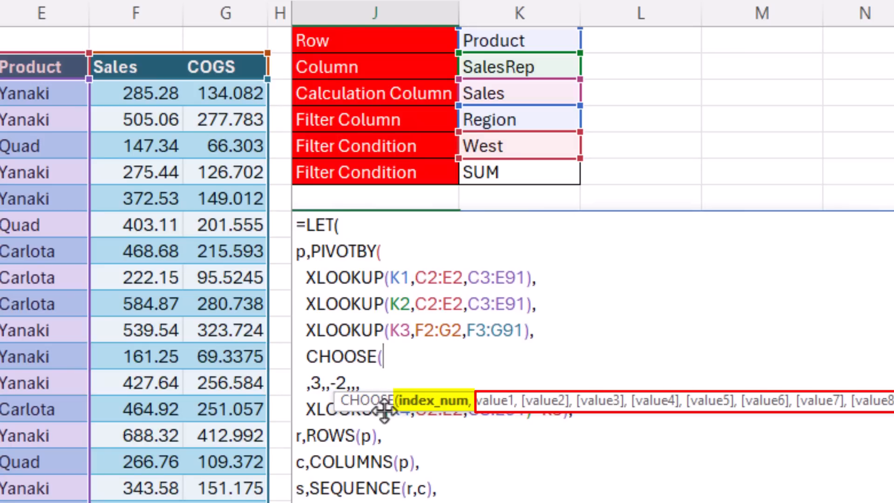
left_click_drag(387, 408, 359, 398)
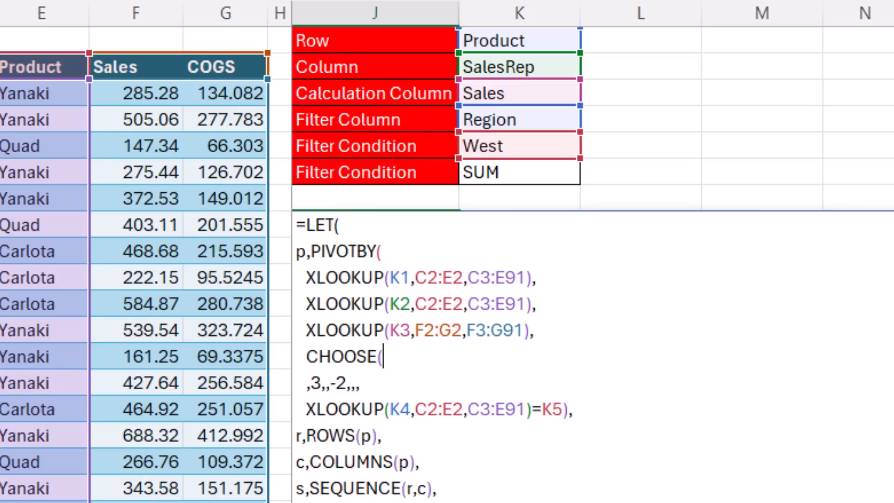
type("xm")
- Add XMATCH(K6,R2:R15) inside CHOOSE to match the function choice against the Functions list
key("Tab")
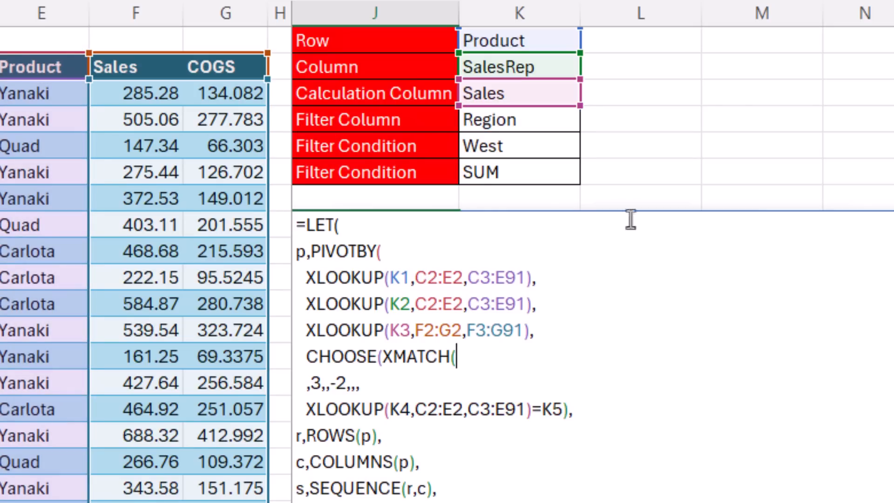
left_click(526, 168)
type("K6")
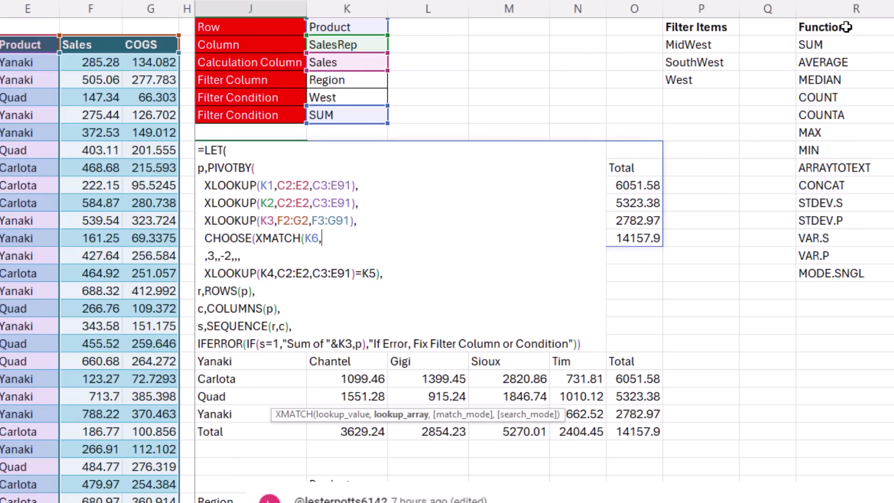
type(",")
left_click_drag(810, 44, 836, 274)
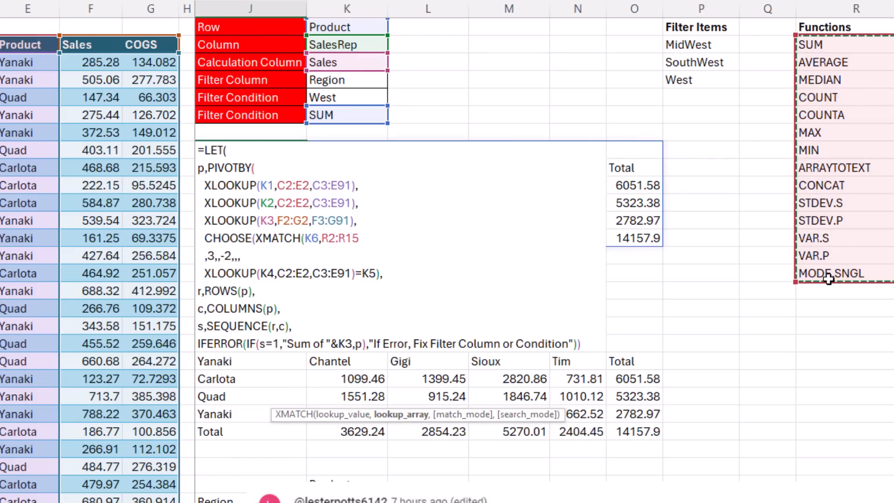
type(")")
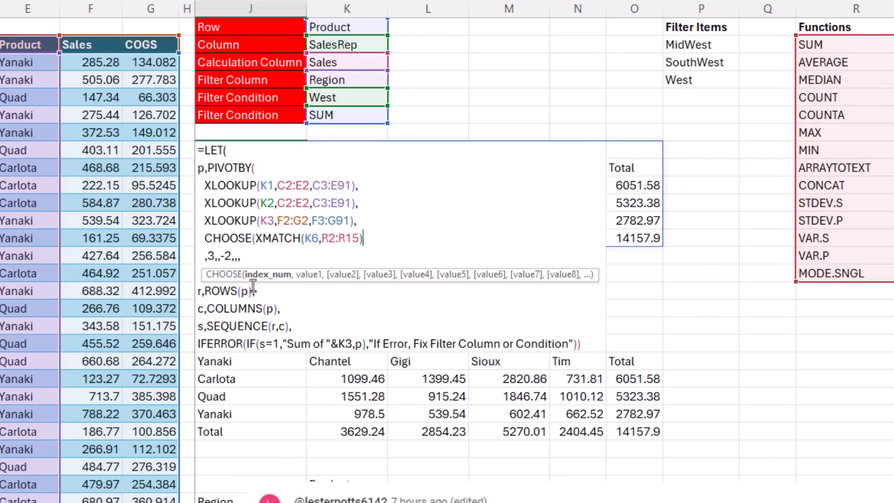
left_click(253, 256)
type(",")
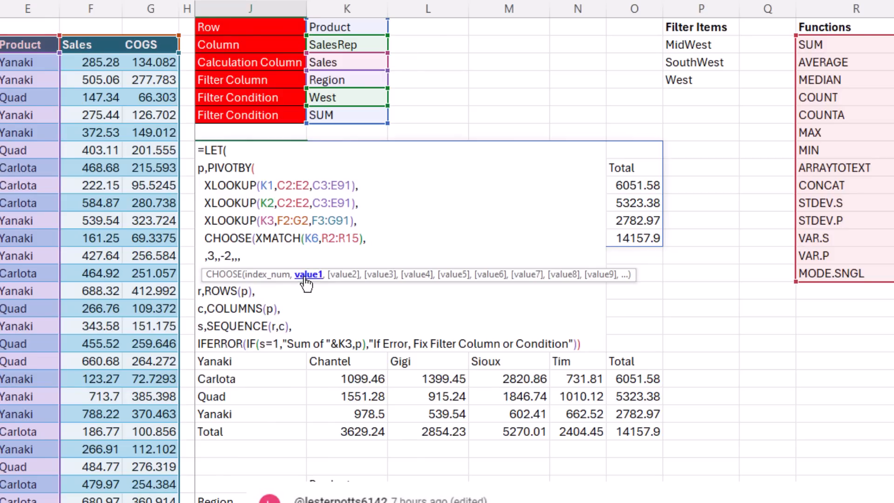
left_click(199, 150)
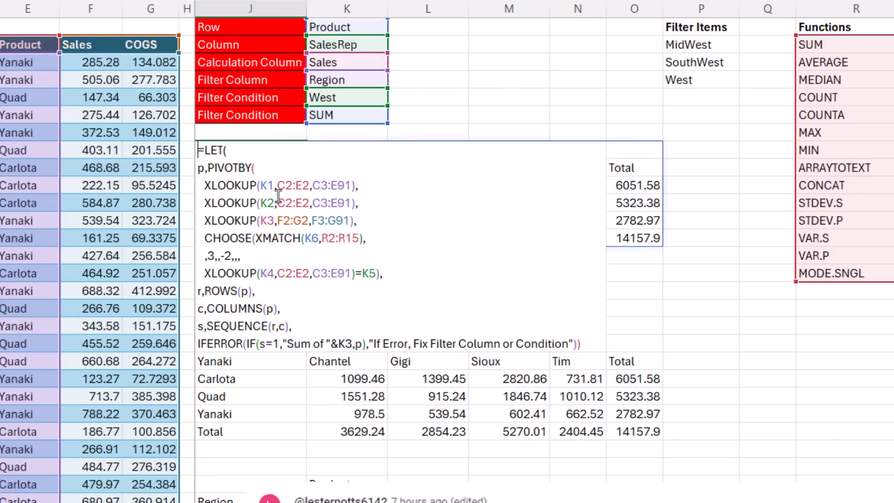
type("'")
- Store the formula as text with a leading apostrophe and copy the comma-separated function list from S2
key("Return")
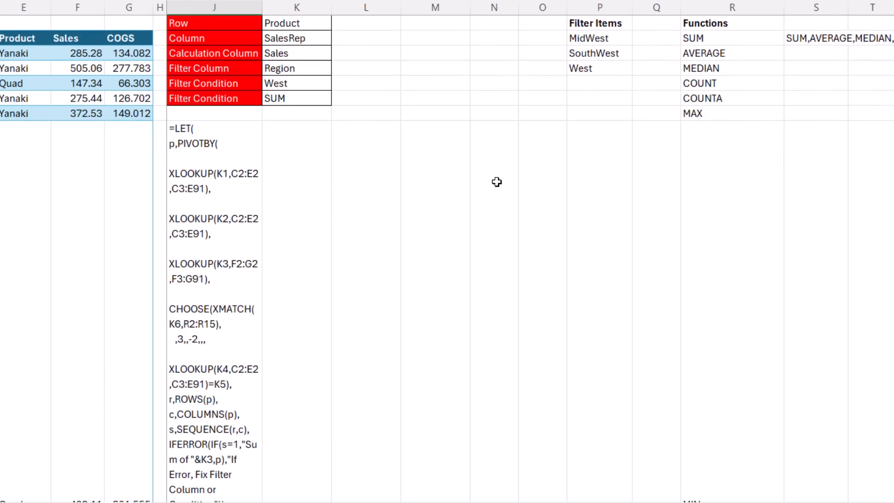
double_click(808, 39)
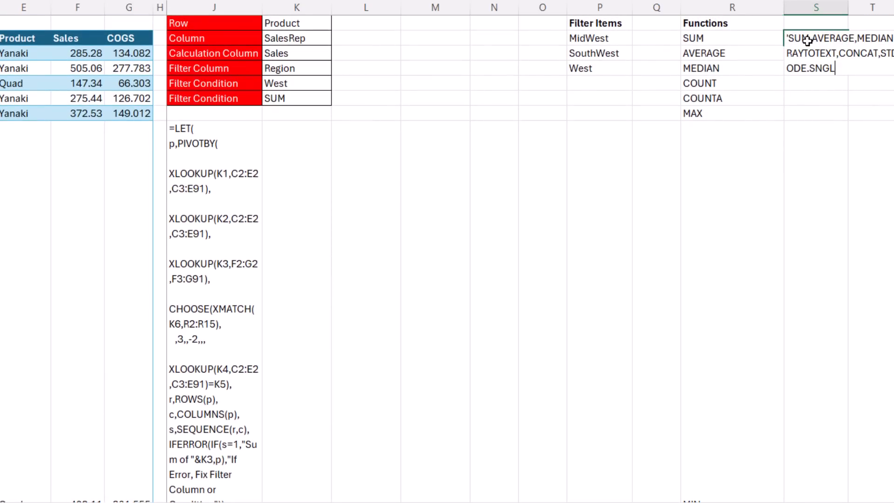
left_click_drag(838, 68, 788, 41)
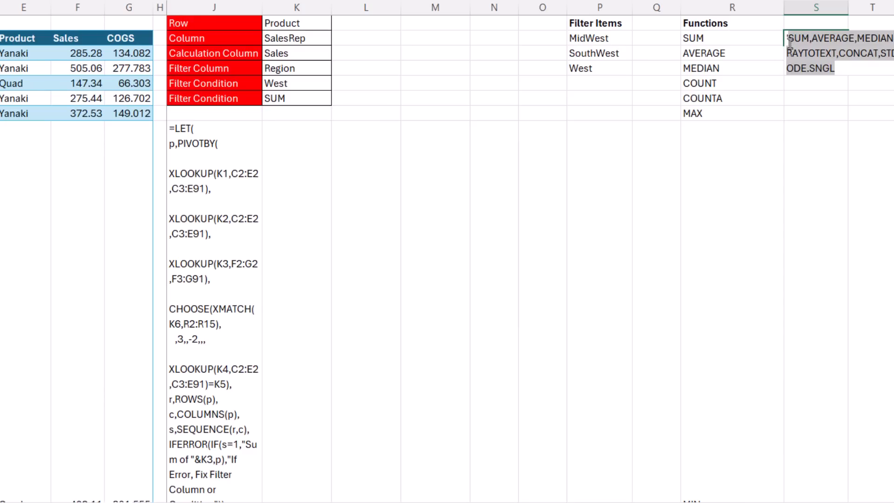
key("ctrl+c")
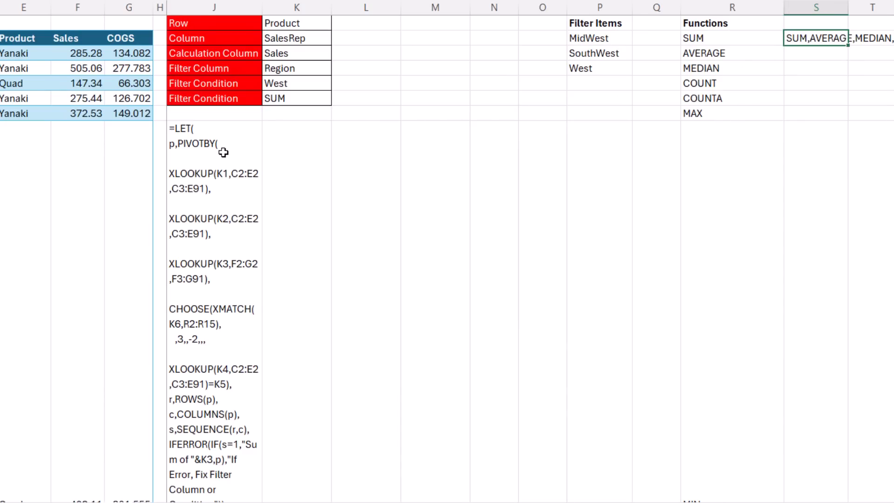
- Turn Wrap Text off for J8 and reopen the formula text at its leading apostrophe
left_click(215, 151)
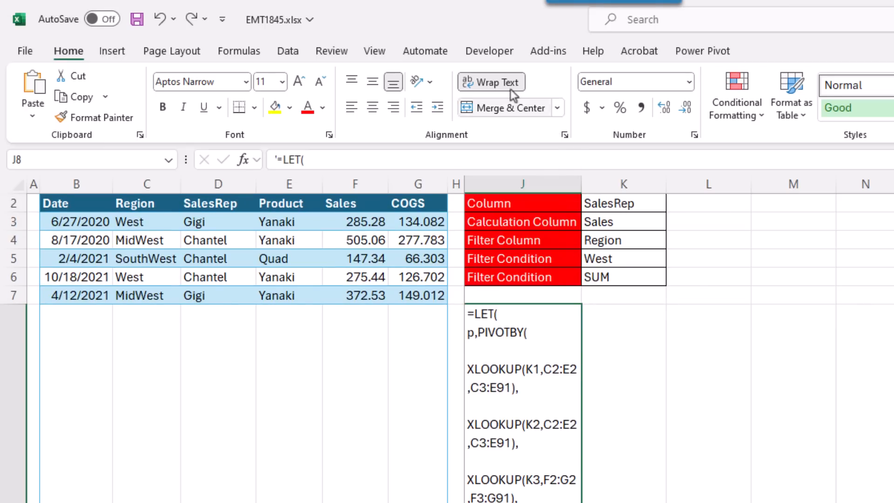
left_click(492, 82)
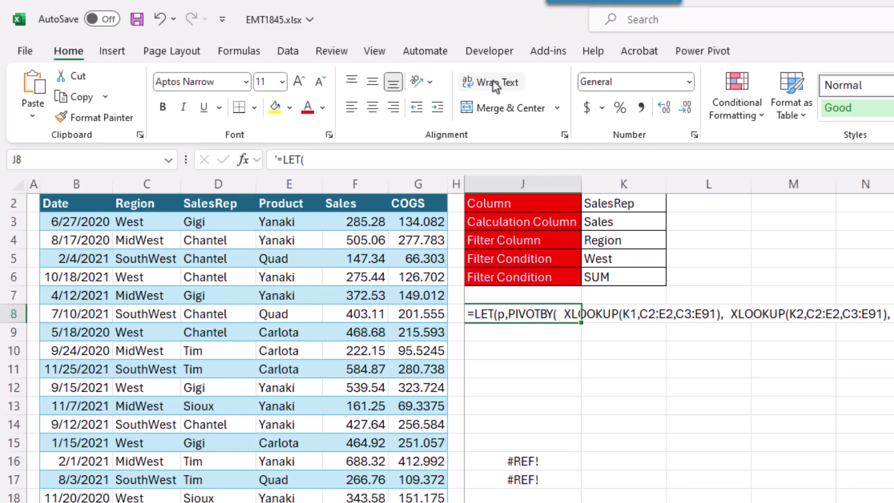
double_click(515, 318)
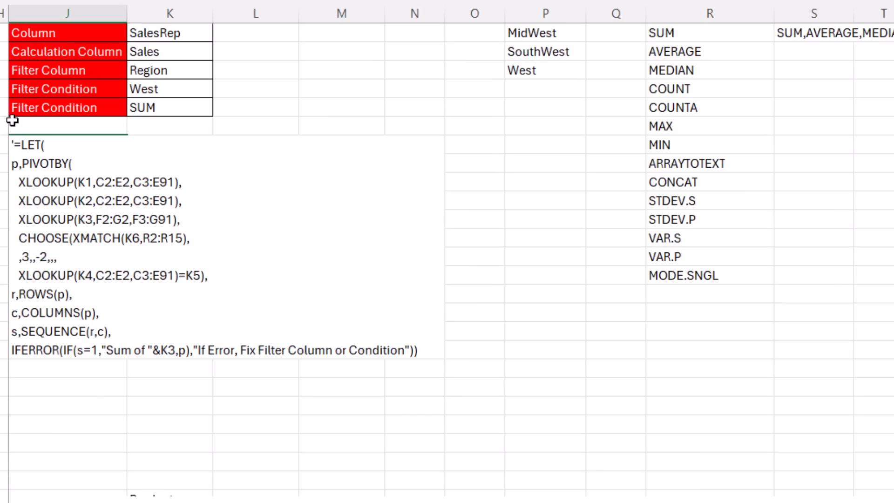
left_click(16, 144)
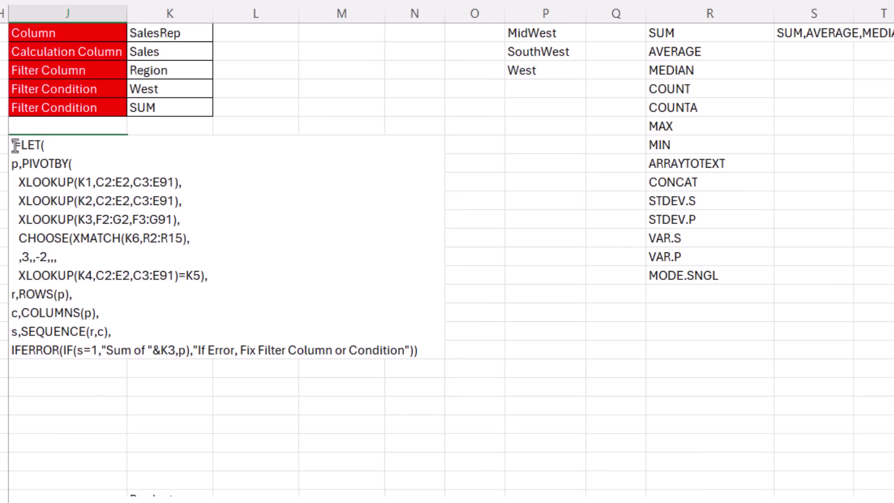
double_click(154, 183)
- Paste all fourteen function names SUM through MODE.SNGL into CHOOSE, remove the extra comma before 3,,-2 and restore the working report
left_click(208, 241)
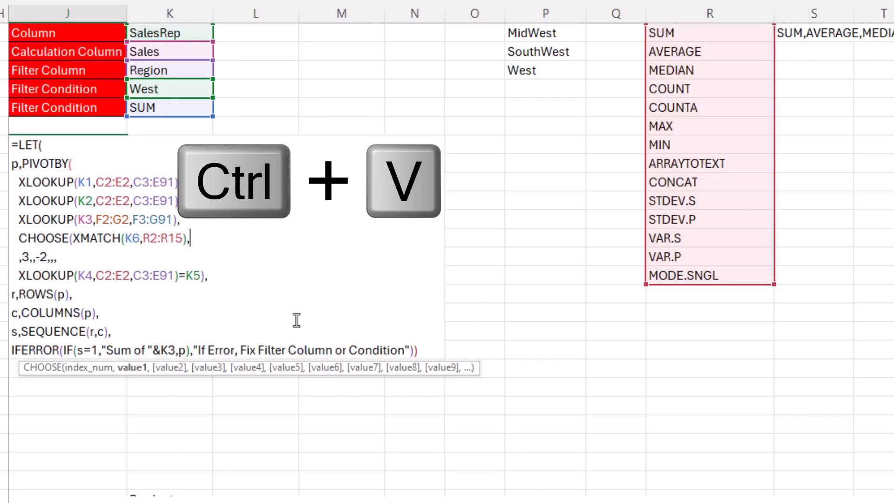
key("ctrl+v")
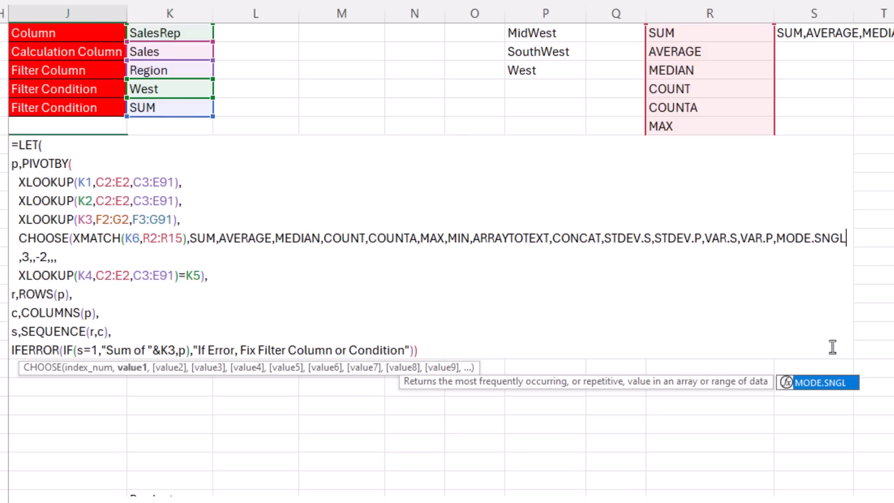
type(")")
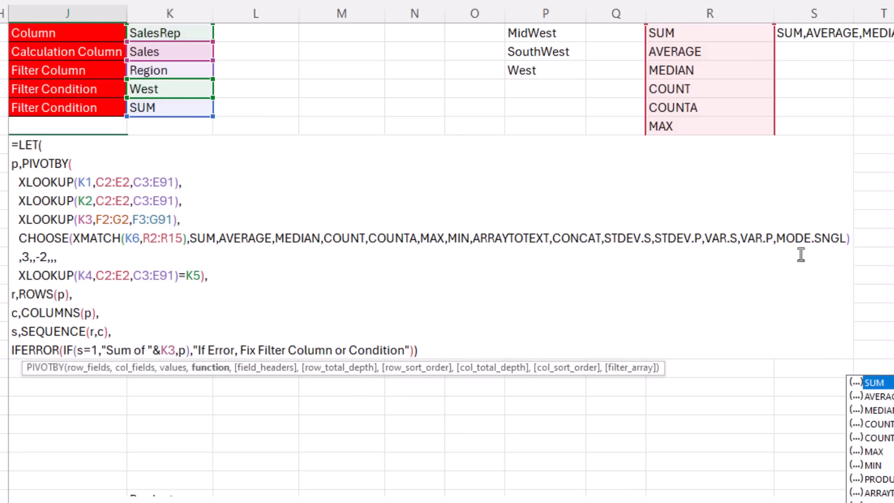
type(",")
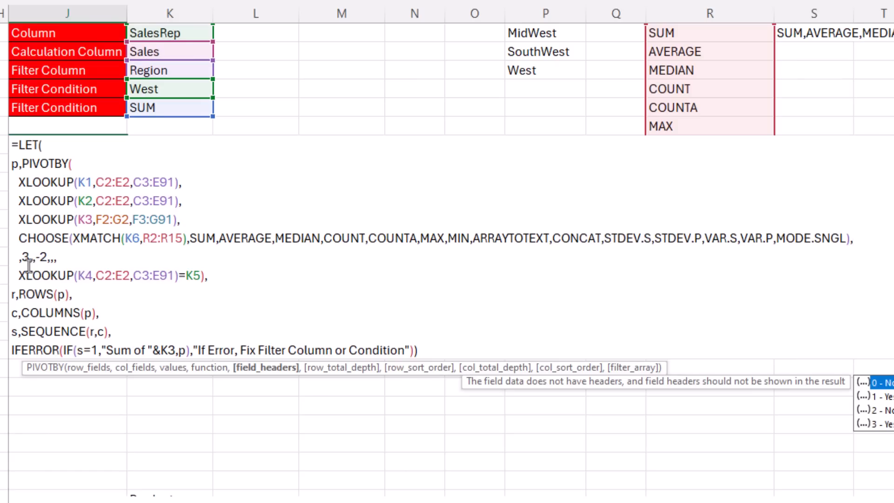
left_click(23, 258)
key("BackSpace")
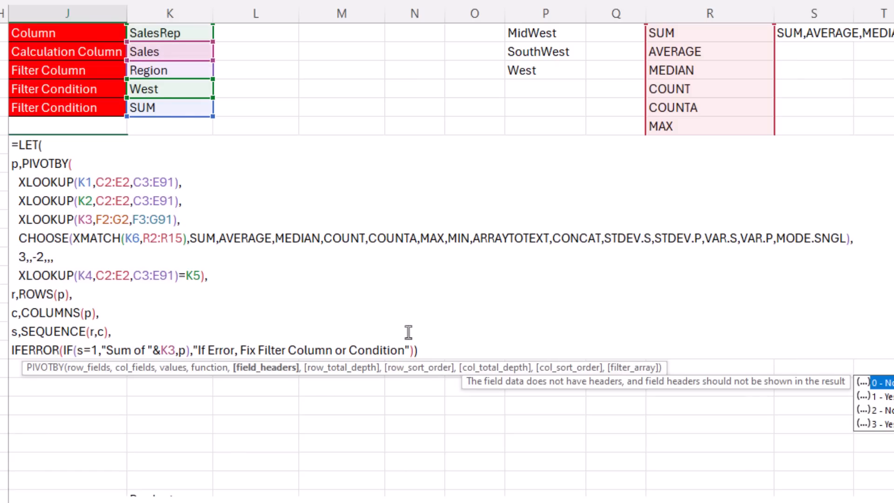
key("Return")
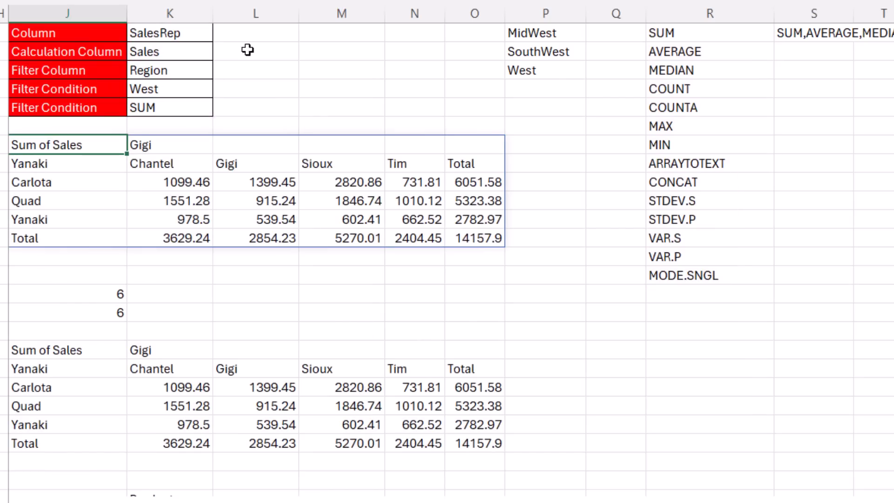
- Choose AVERAGE as the aggregation in K6
left_click(193, 104)
left_click(219, 110)
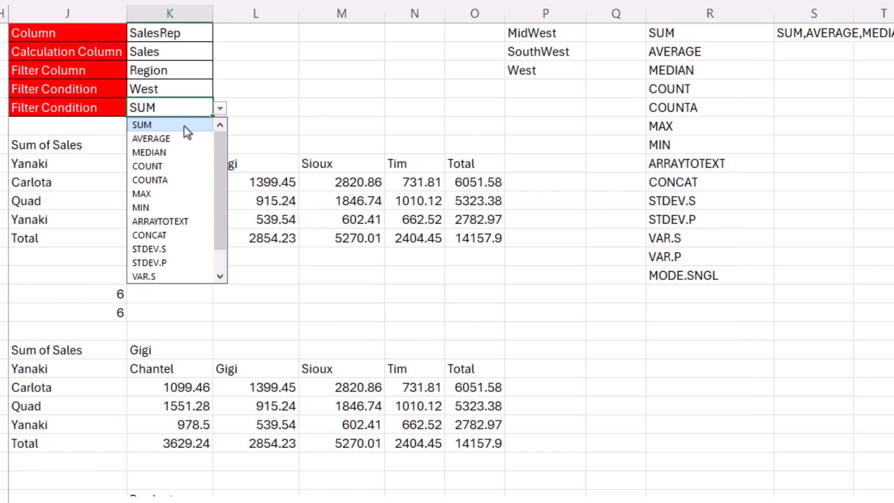
left_click(151, 139)
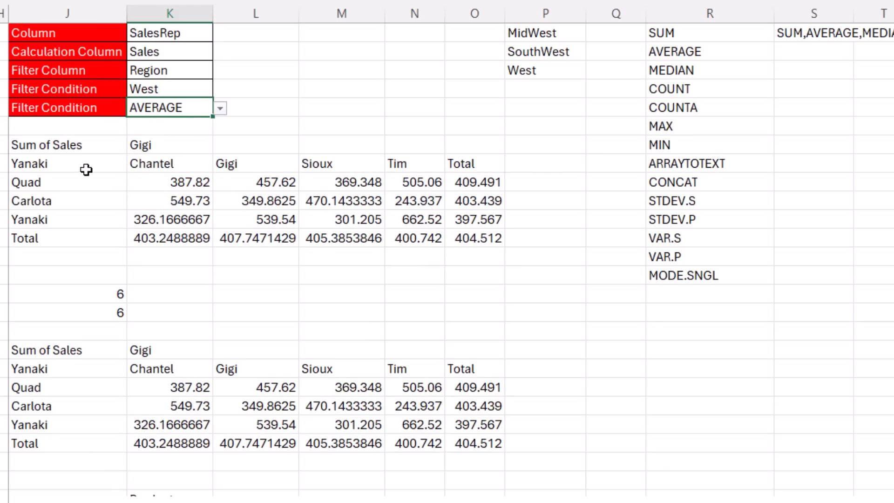
- Replace "Sum in the label with K6& so the corner reads AVERAGE of Sales
left_click(46, 145)
double_click(46, 144)
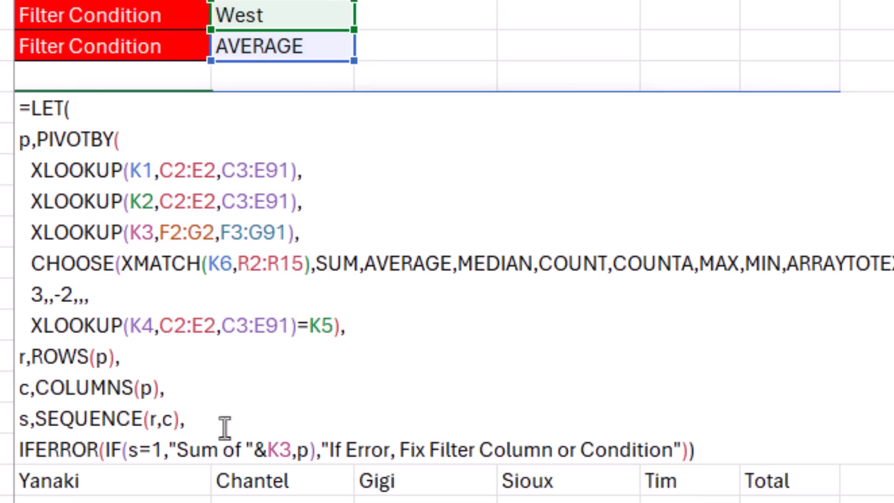
left_click_drag(177, 450, 218, 453)
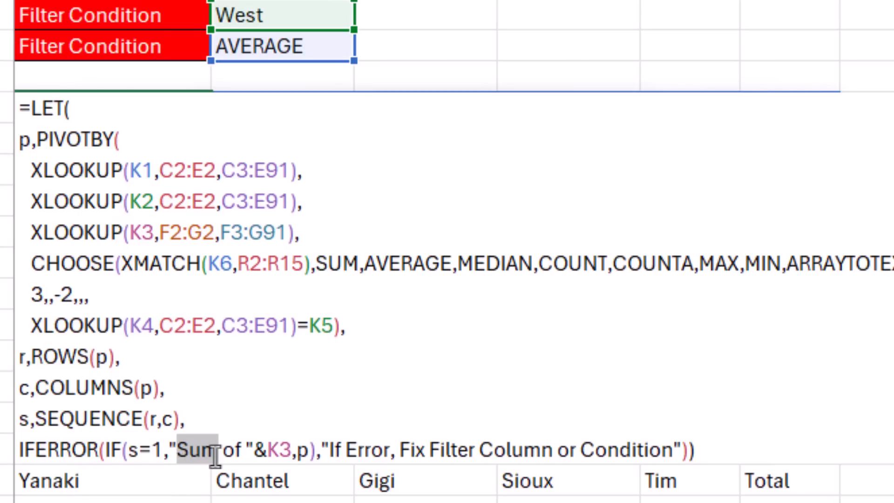
key("Delete")
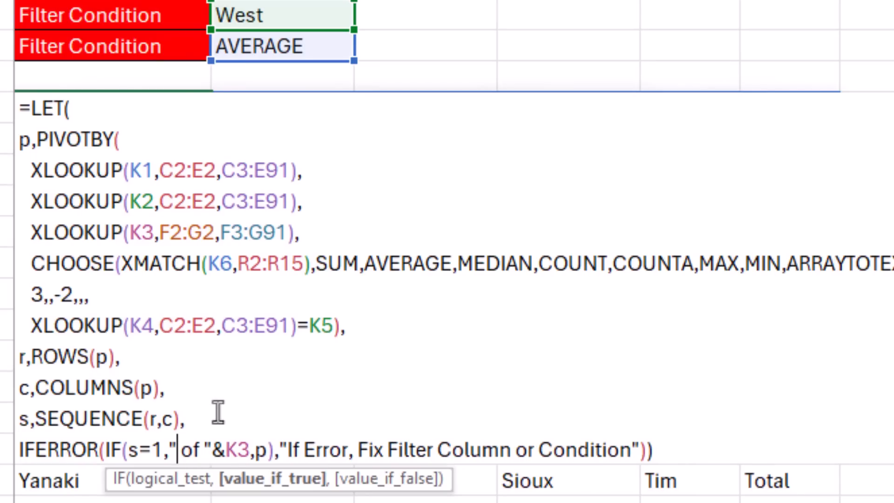
key("BackSpace")
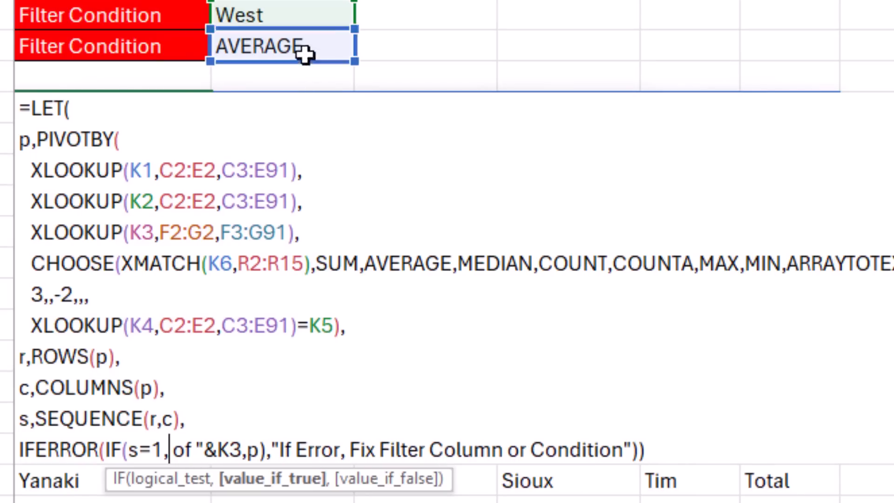
left_click(300, 51)
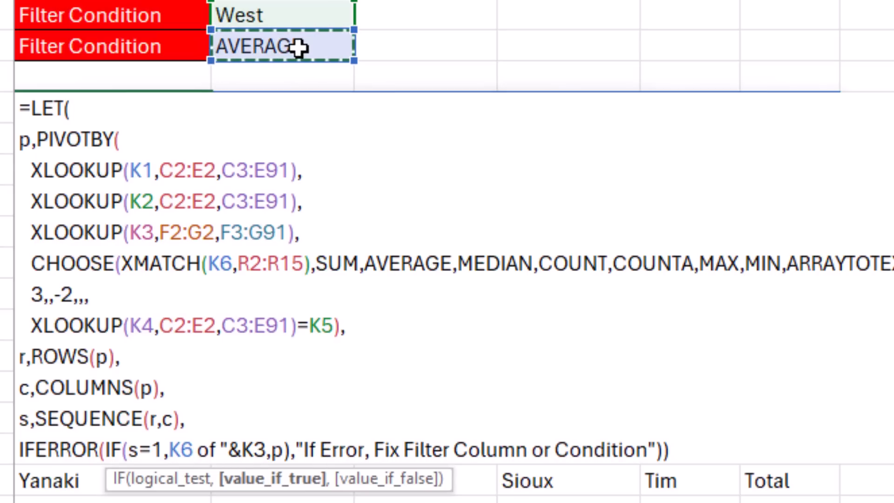
type("&\"")
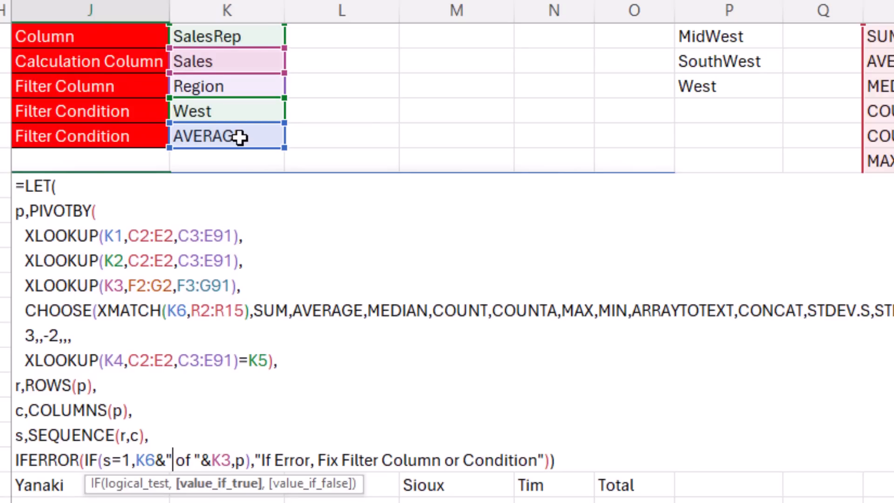
key("Return")
left_click(240, 137)
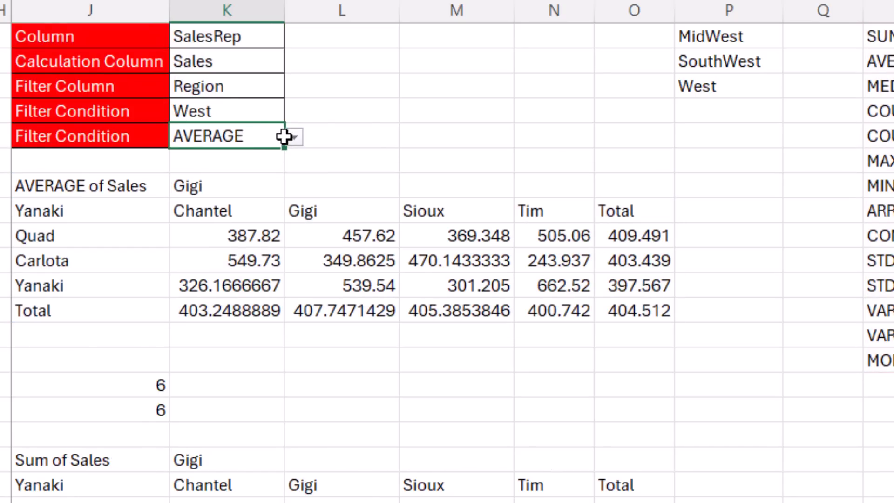
- Switch the aggregation dropdown to MIN, then to MEDIAN so the report reads MEDIAN of Sales
left_click(294, 138)
left_click(203, 269)
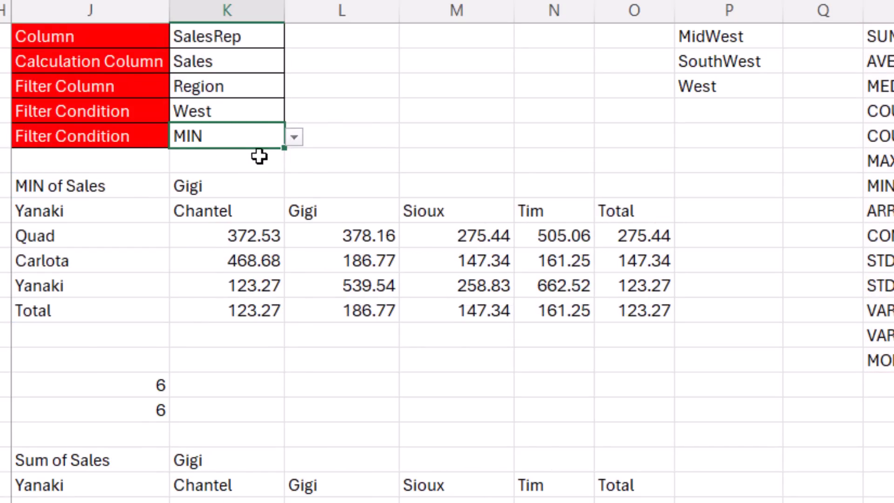
left_click(293, 137)
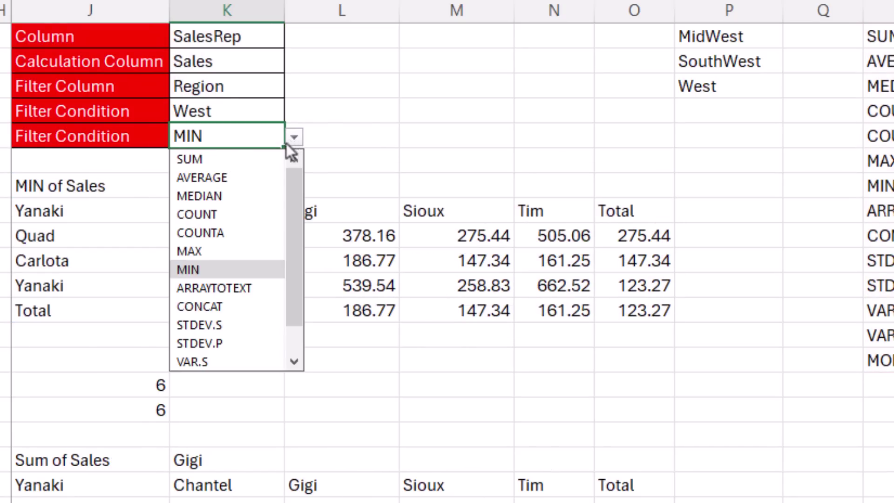
left_click(223, 200)
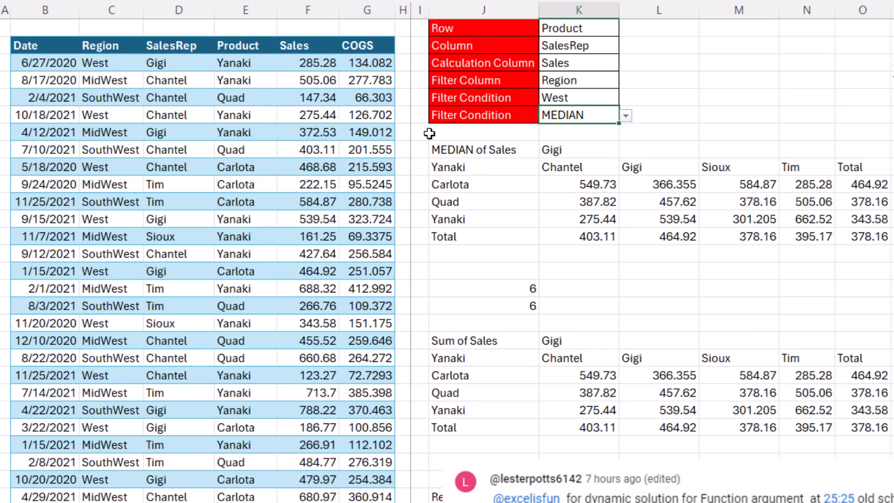
- Adjust the XLOOKUP ranges in the J8 LET formula to start at the header row and commit
left_click(464, 149)
key("F2")
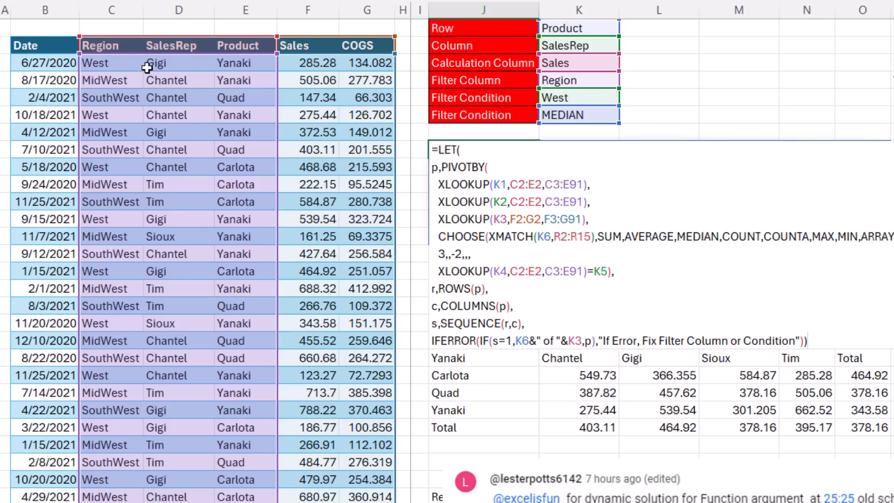
left_click(559, 185)
type("2")
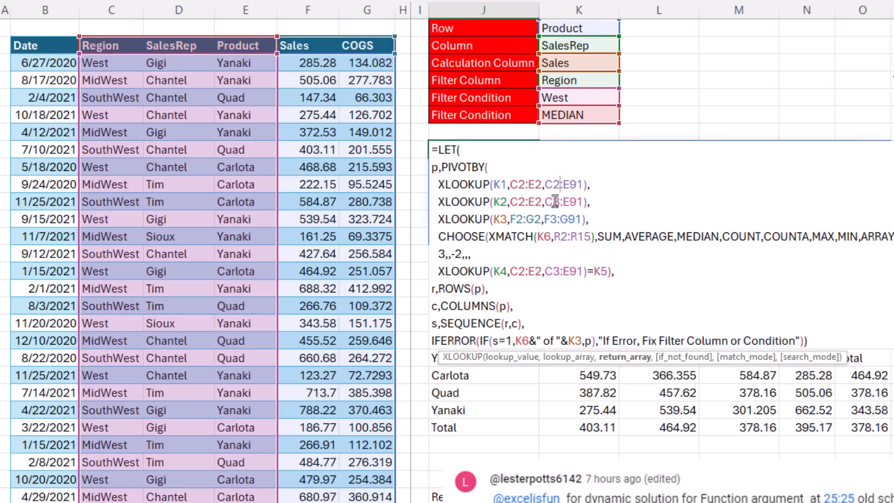
left_click(557, 202)
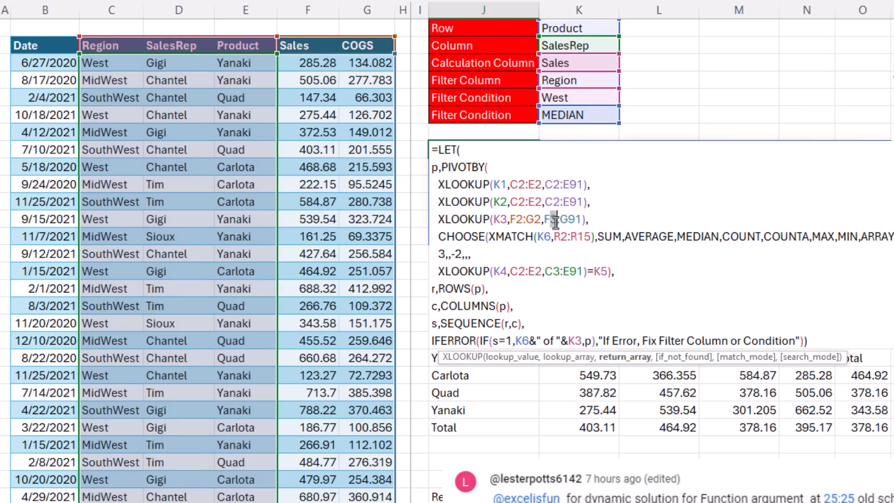
left_click(559, 220)
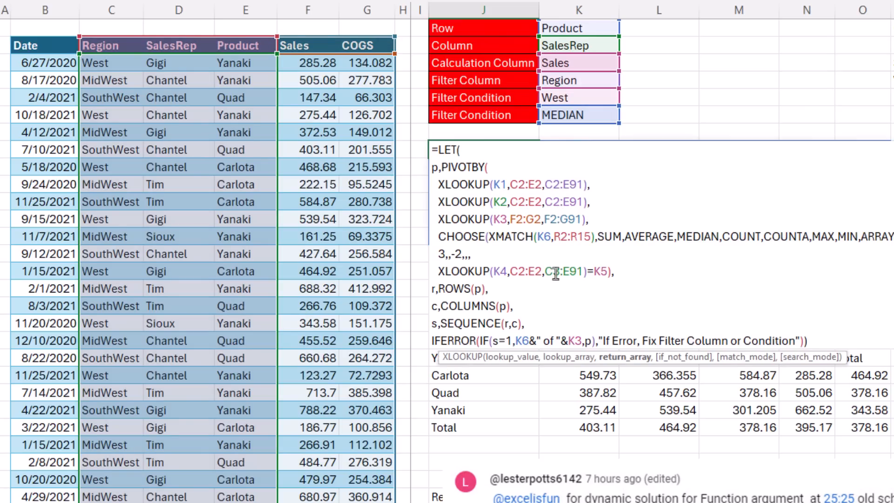
type("2")
key("Return")
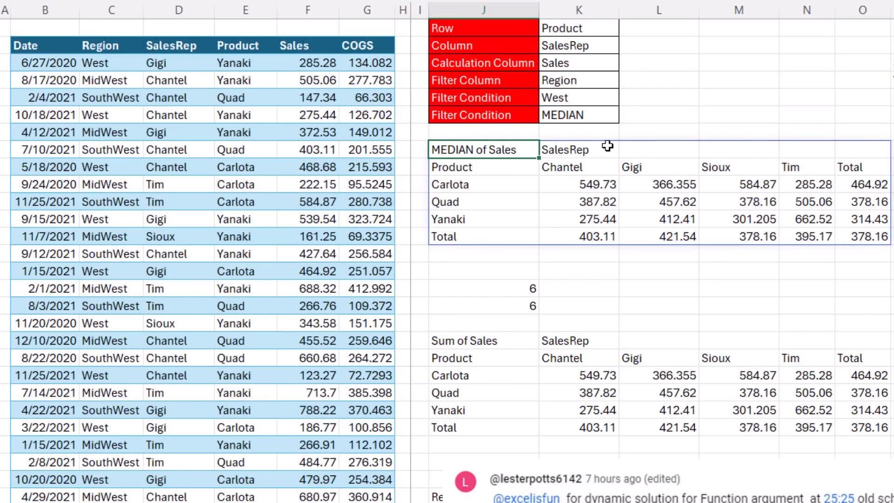
- Set rows to SalesRep, columns to Product and the aggregation to AVERAGE
left_click(612, 30)
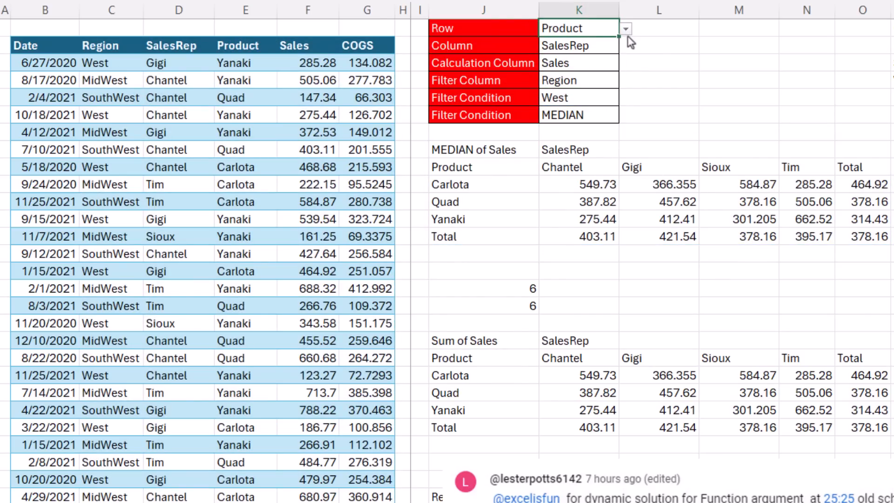
left_click(573, 52)
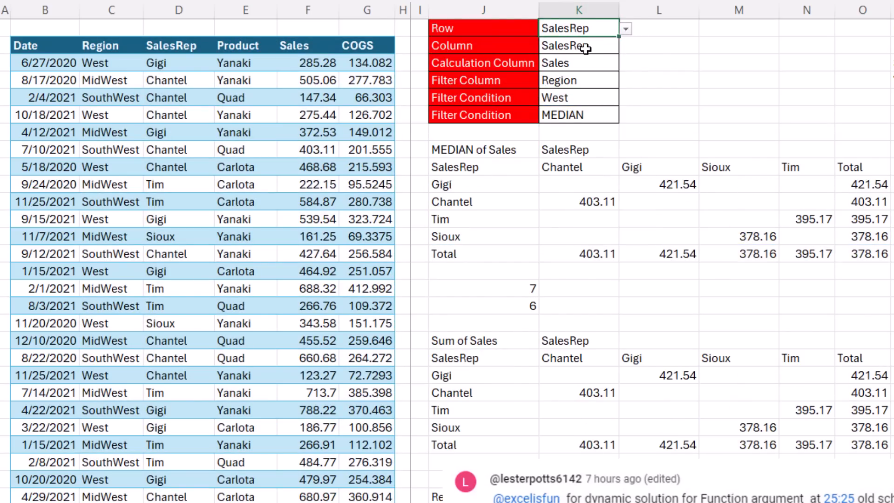
left_click(625, 47)
left_click(564, 87)
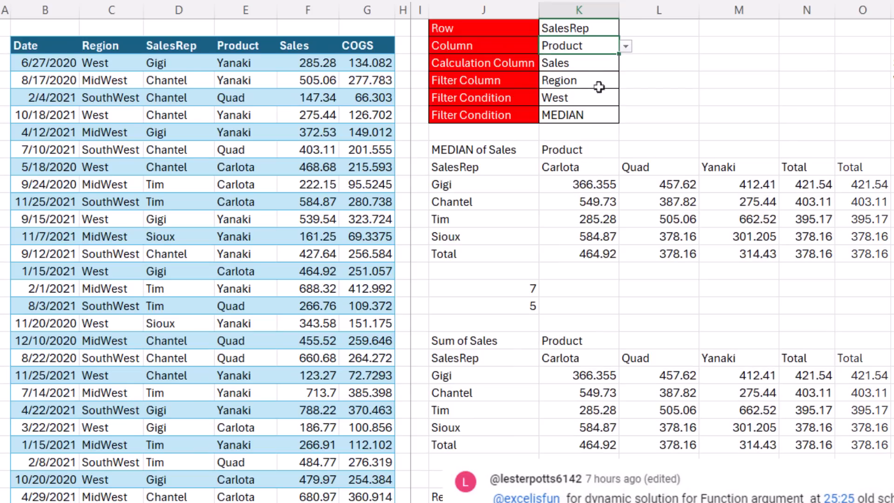
left_click(579, 115)
left_click(626, 116)
left_click(587, 131)
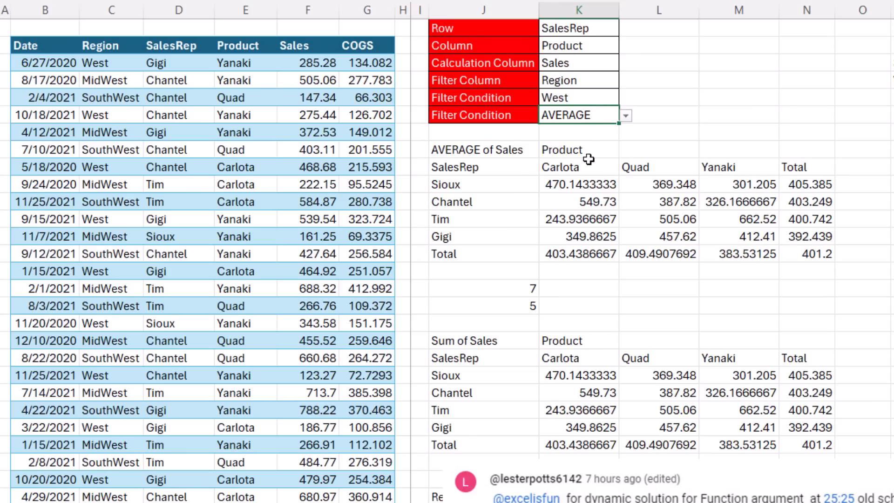
- Set rows back to Product and the filter column to Product so the report errors
left_click(579, 28)
left_click(626, 28)
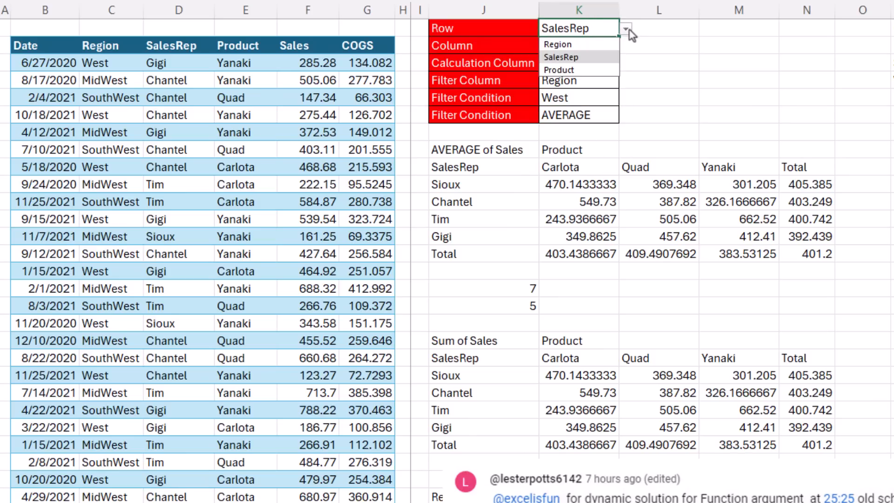
left_click(575, 70)
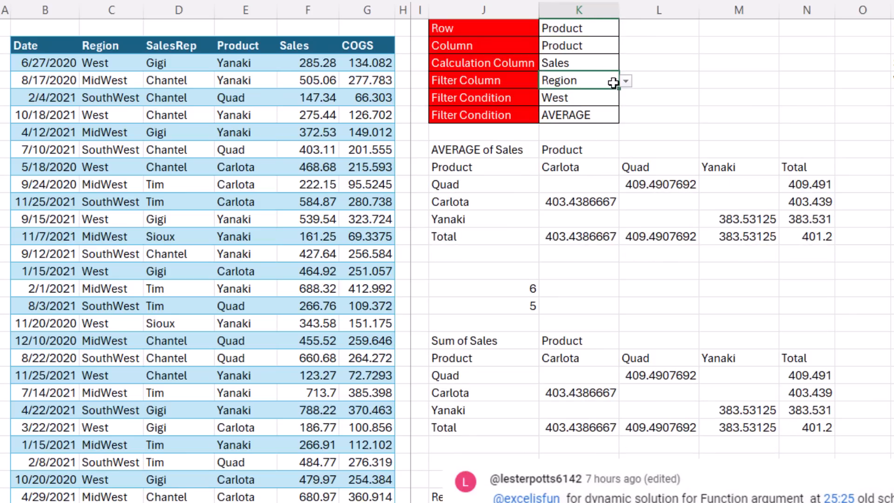
left_click(625, 80)
left_click(559, 122)
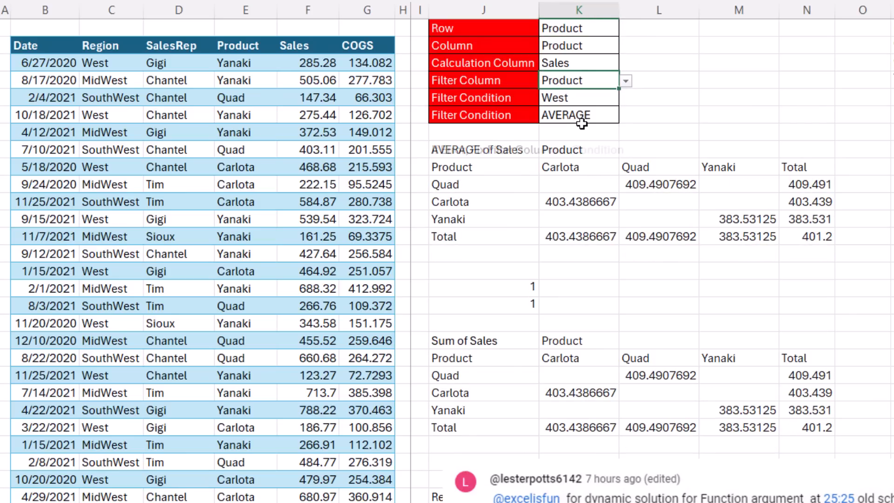
left_click(485, 149)
- Extend the IFERROR message to warn against reusing a column and commit it
key("F2")
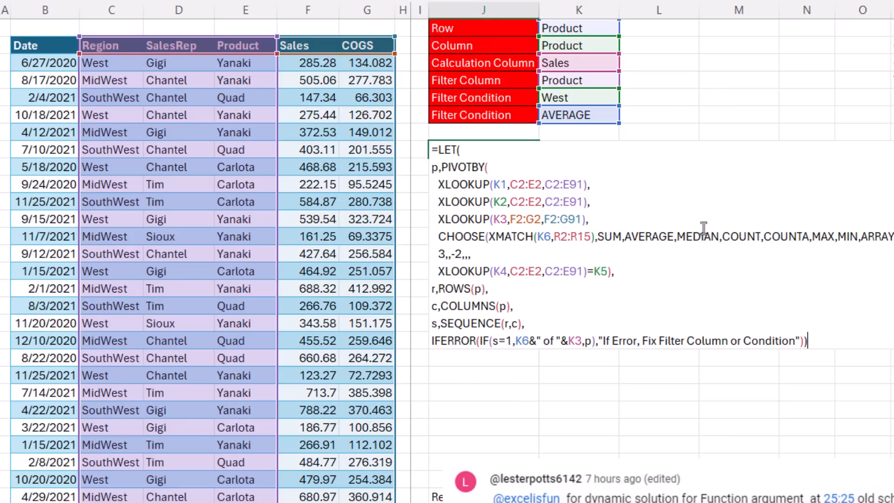
left_click(798, 340)
type("OR Don't use the same column for Row and Column and Filter Criteria")
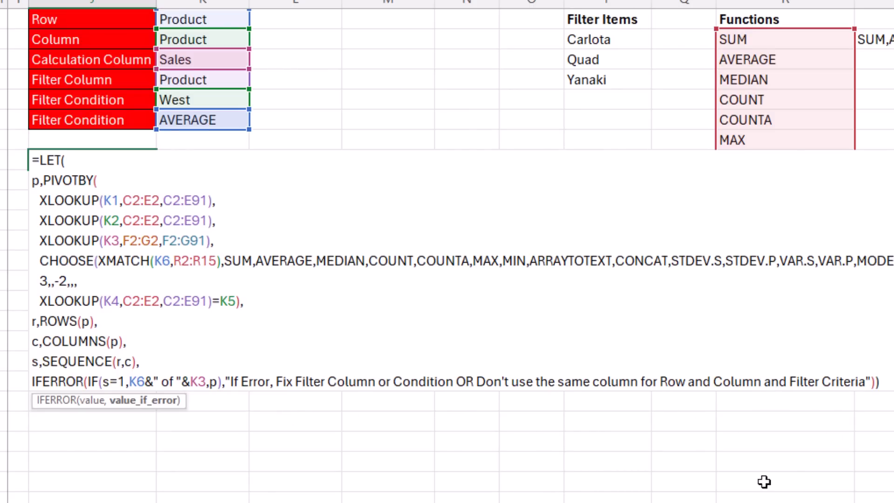
key("ctrl+Return")
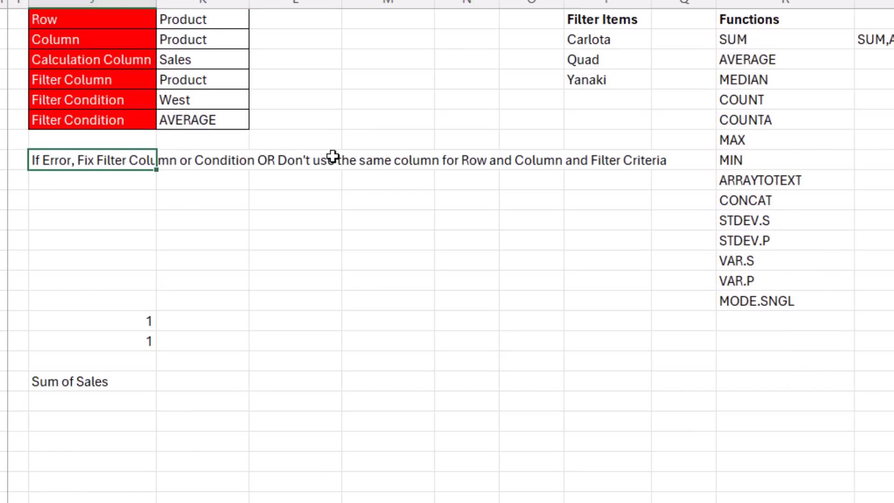
- Set the filter column back to Region and the columns to SalesRep
left_click(225, 84)
left_click(258, 45)
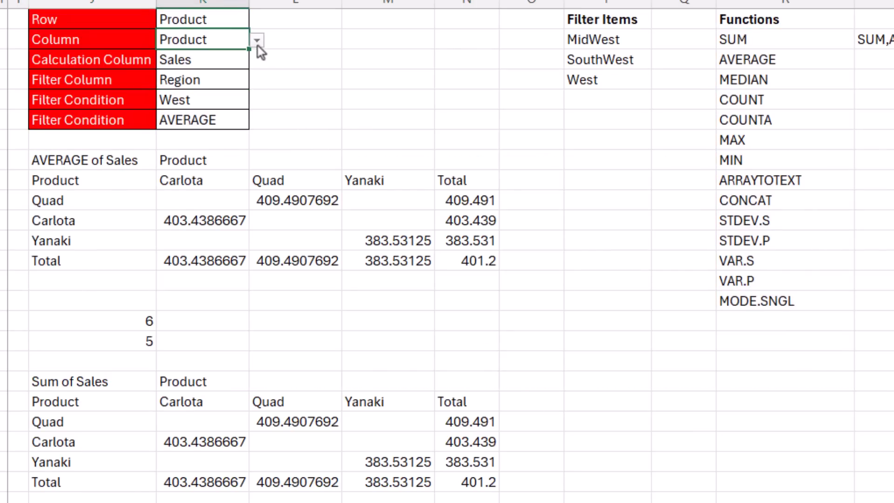
left_click(207, 74)
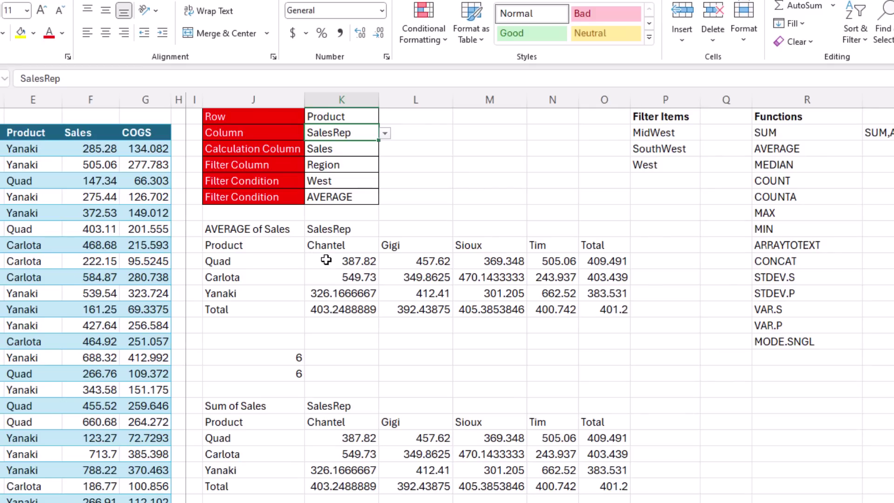
- Apply Comma Style to the report's value cells for thousands separators and two decimals
left_click_drag(341, 260, 604, 326)
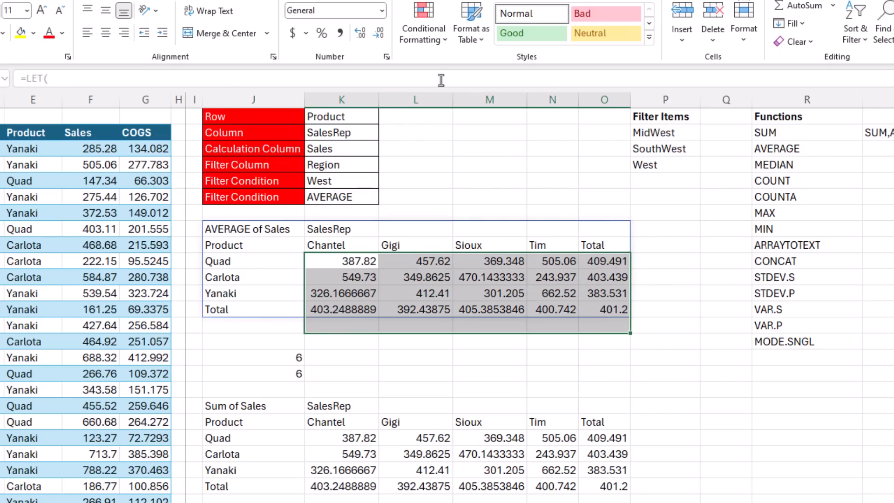
left_click(341, 33)
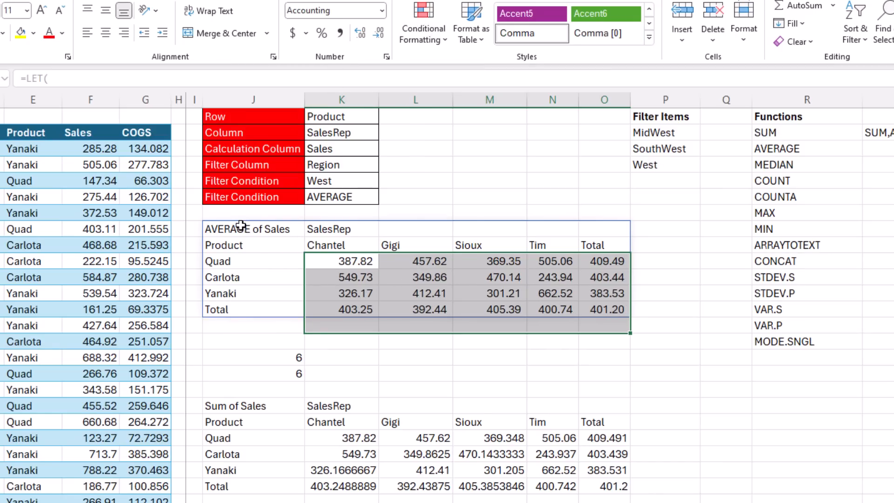
- Make the row labels, SalesRep label and column headers bold, then review the report
left_click_drag(240, 229, 240, 310)
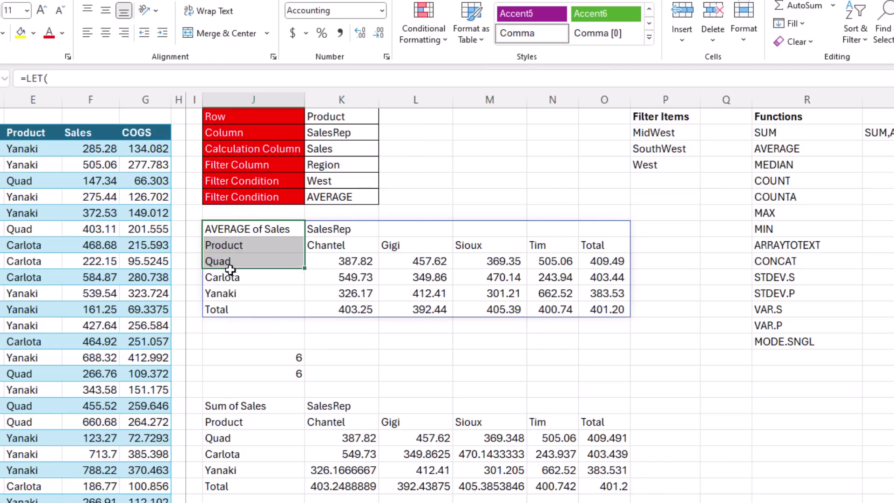
left_click(328, 230, "ctrl")
left_click_drag(328, 239, 612, 243)
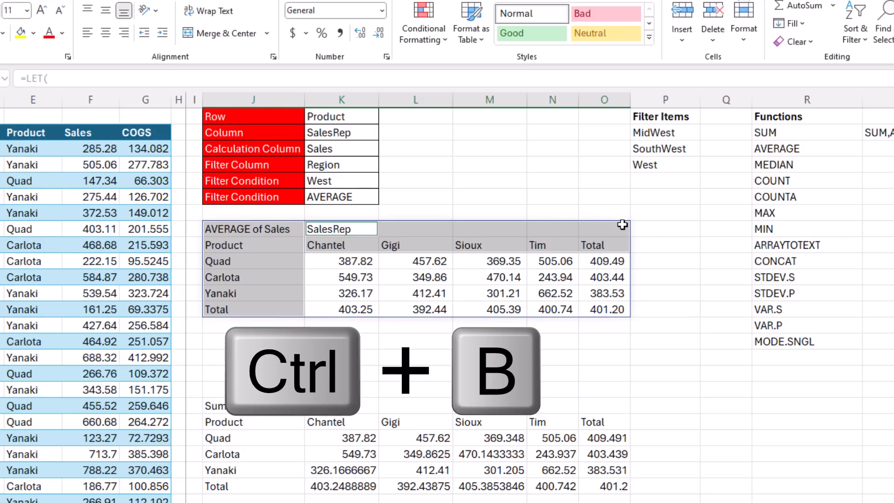
key("ctrl+b")
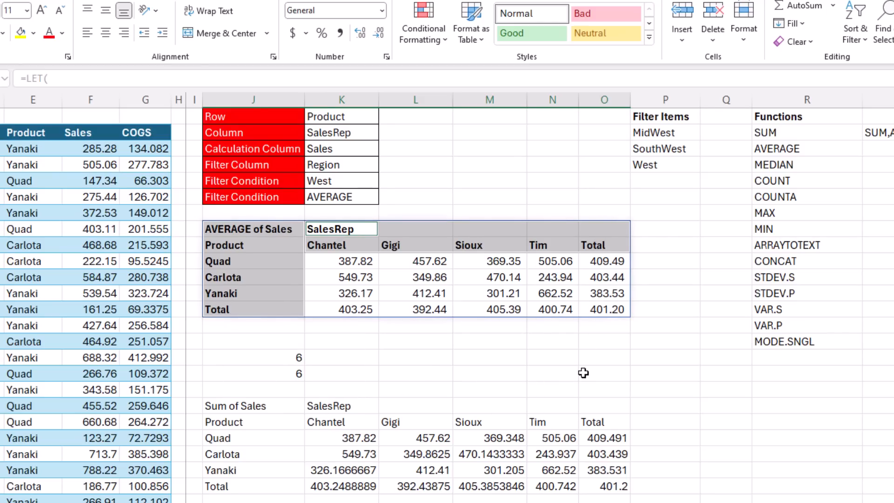
left_click(589, 374)
left_click_drag(230, 228, 604, 309)
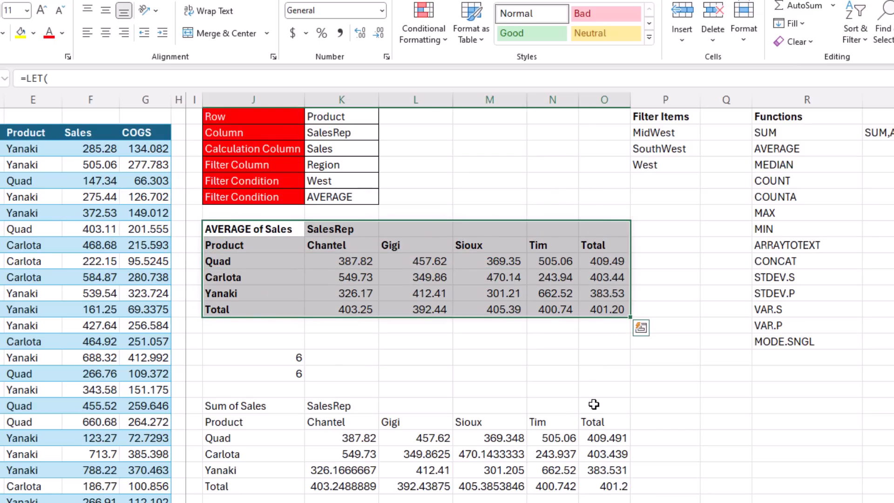
left_click(684, 360)
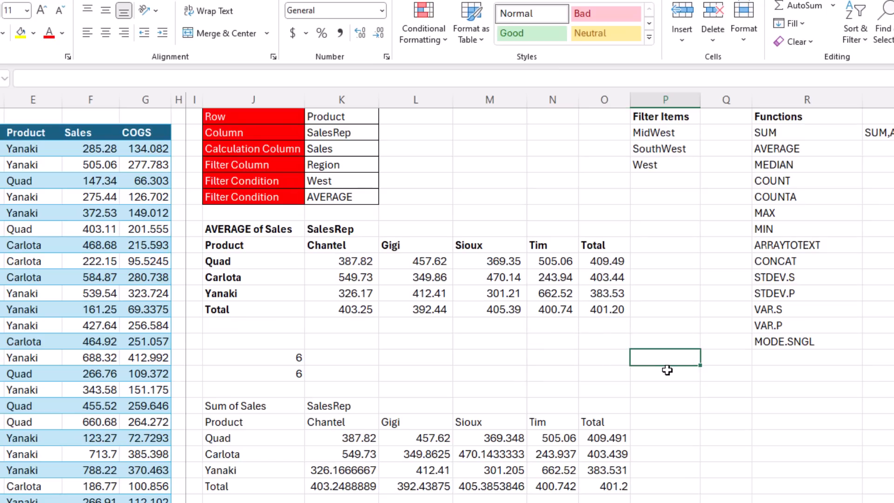
double_click(259, 229)
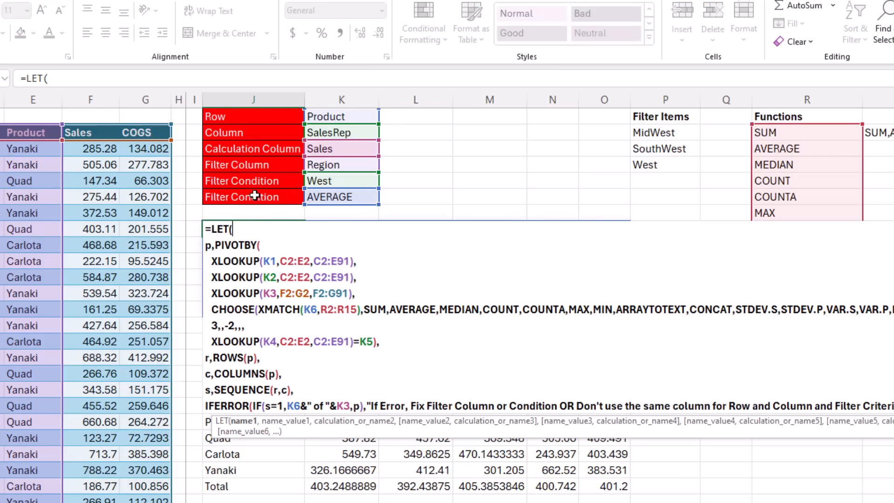
key("Escape")
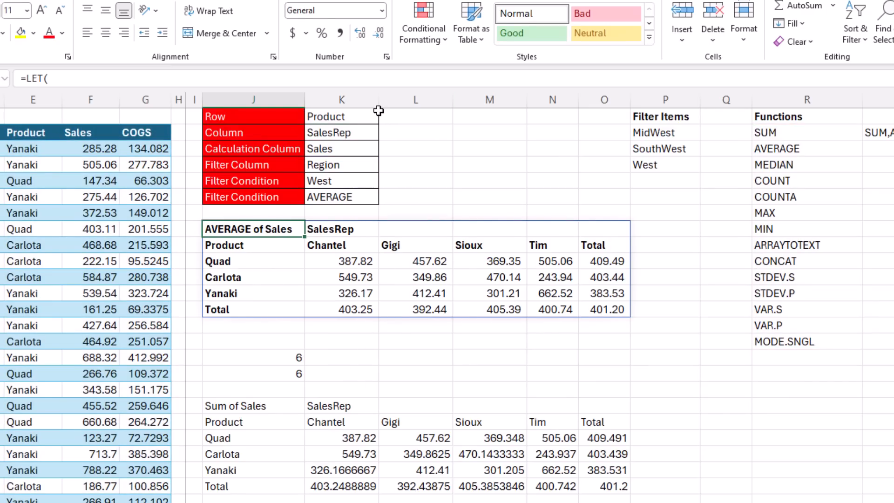
scroll(593, 323, "down", 5)
scroll(593, 323, "down", 5)
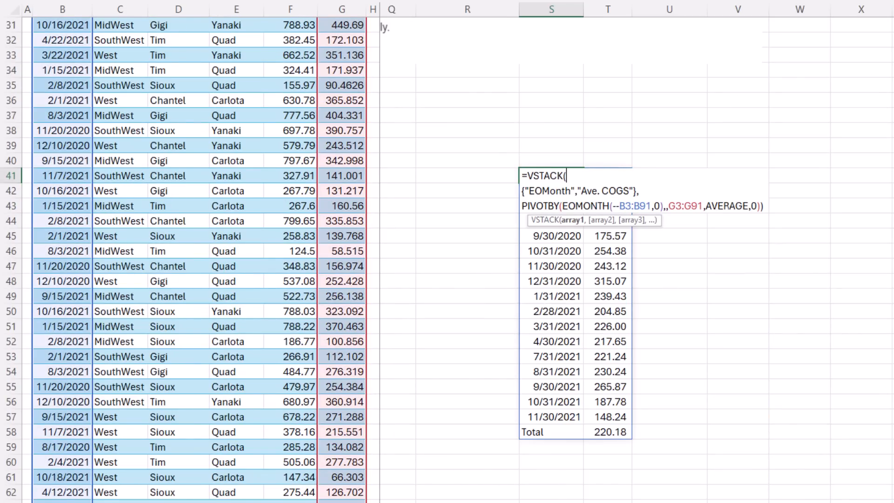
- Commit the monthly average COGS VSTACK formula and open the J38 PIVOTBY formula
key("ctrl+Return")
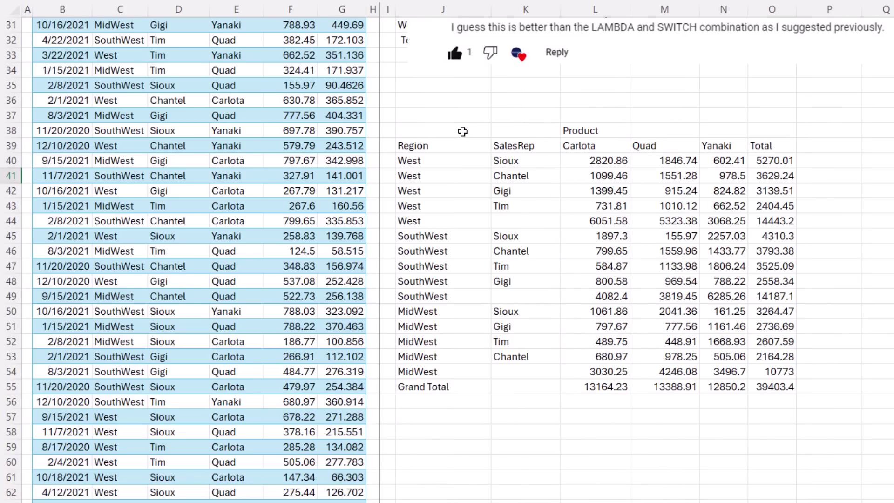
double_click(463, 132)
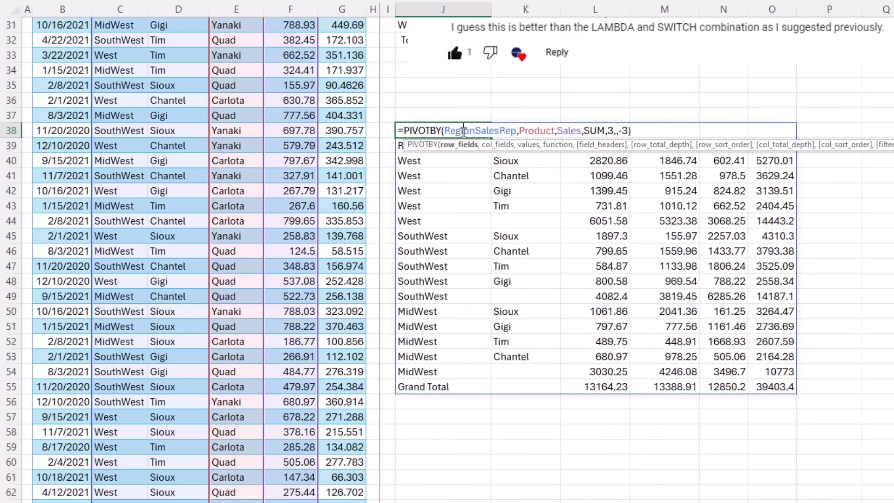